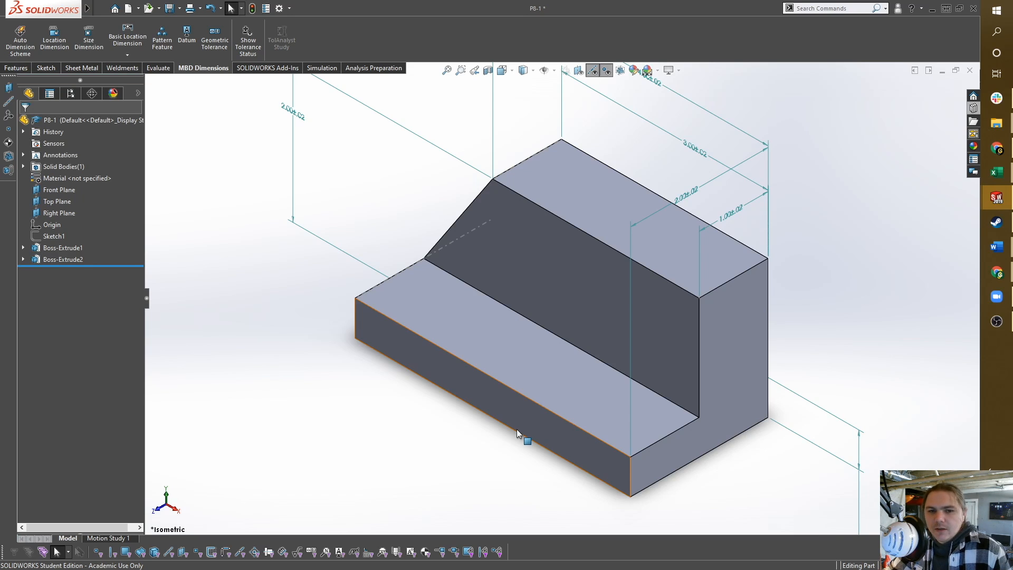
# Step: Show the tolerance status of the part's existing DimXpert scheme and examine the coloured faces
pyautogui.scroll(2, 518, 434)
pyautogui.scroll(2, 545, 359)
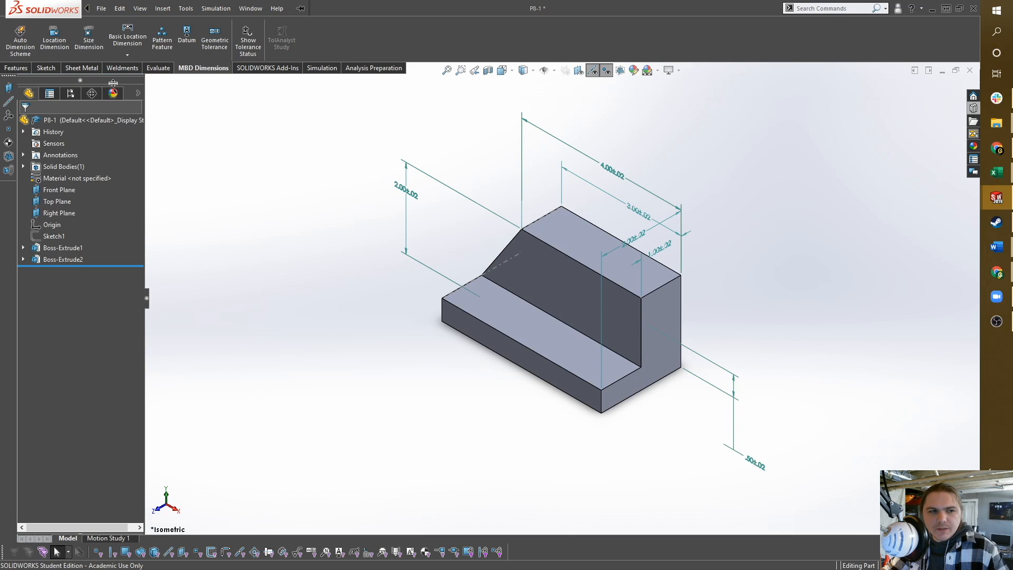
pyautogui.click(93, 97)
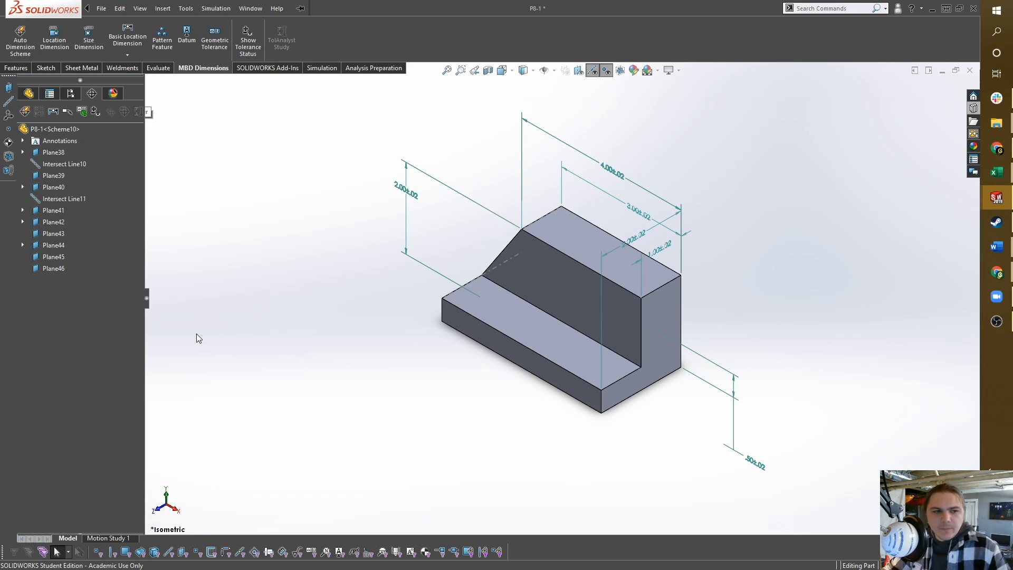
pyautogui.moveTo(497, 319); pyautogui.dragTo(506, 278, button='middle')
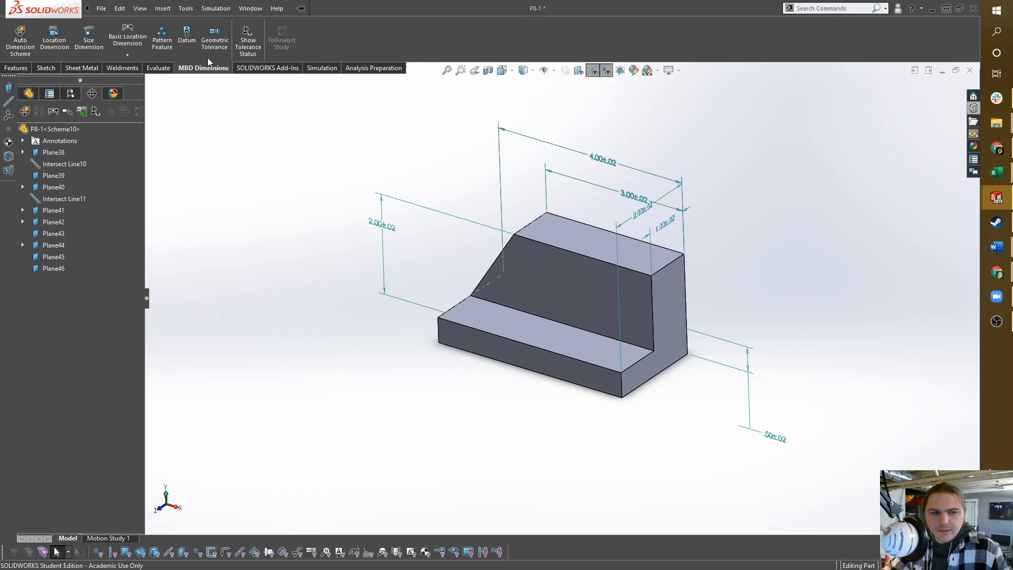
pyautogui.click(96, 112)
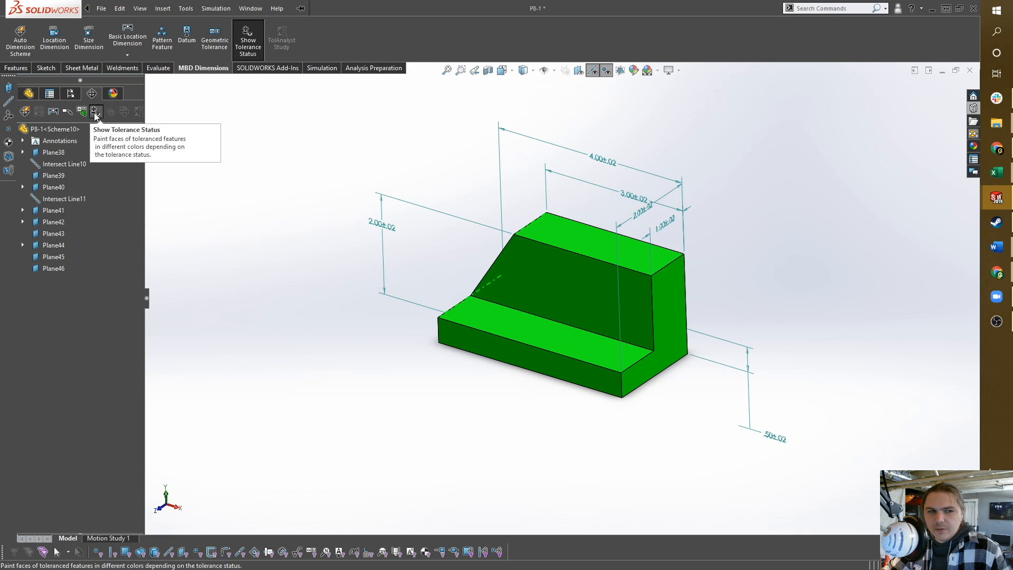
pyautogui.moveTo(431, 243); pyautogui.dragTo(457, 212, button='middle')
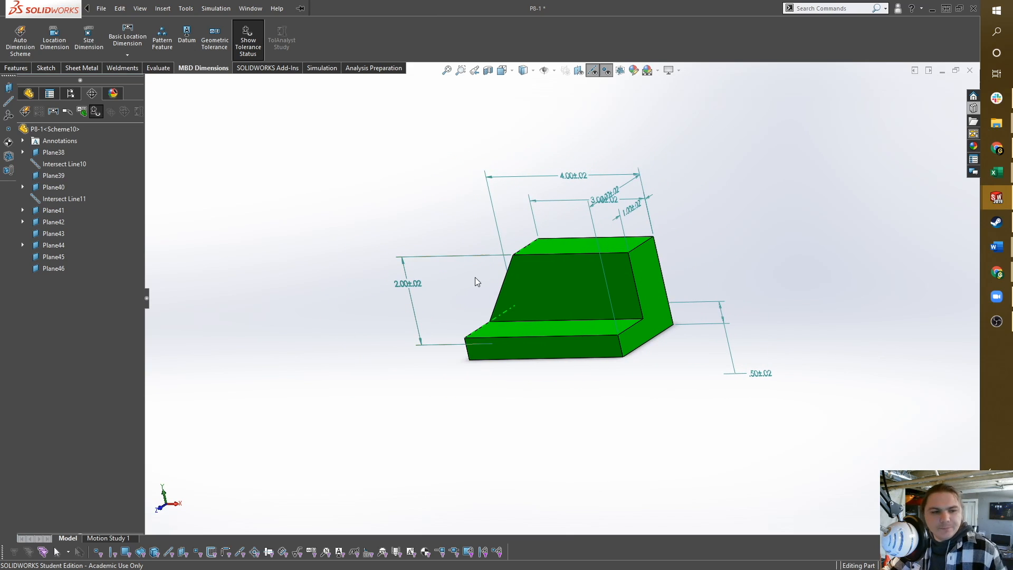
# Step: Delete the part's existing DimXpert scheme together with all its dimensions
pyautogui.rightClick(42, 131)
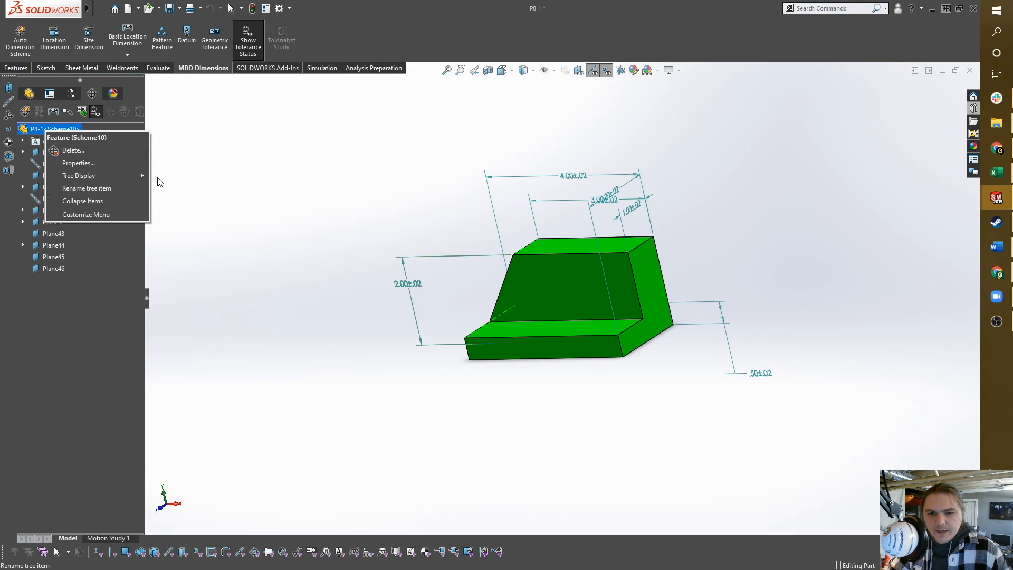
pyautogui.click(74, 151)
pyautogui.click(515, 294)
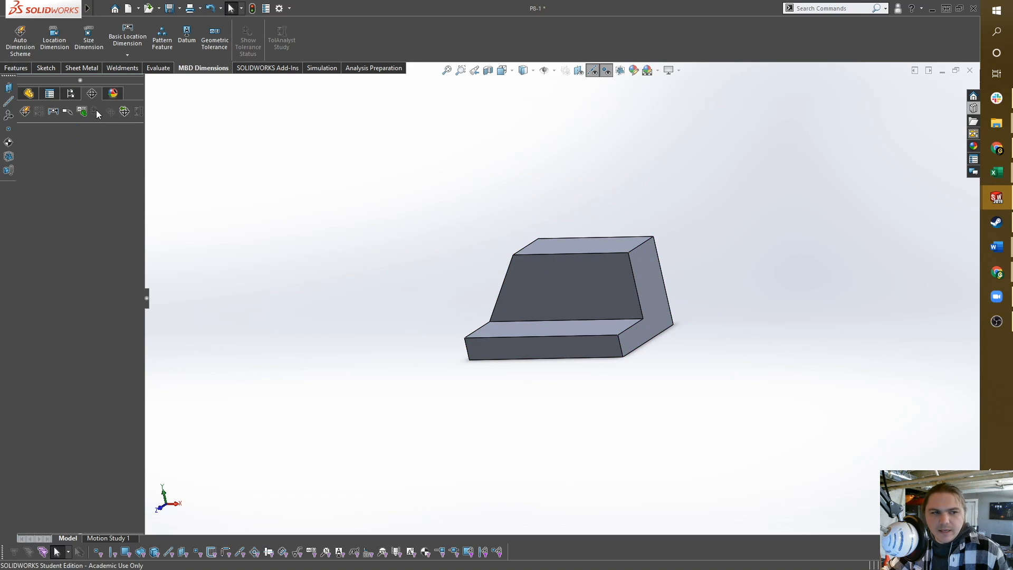
pyautogui.moveTo(631, 280); pyautogui.dragTo(627, 324, button='middle')
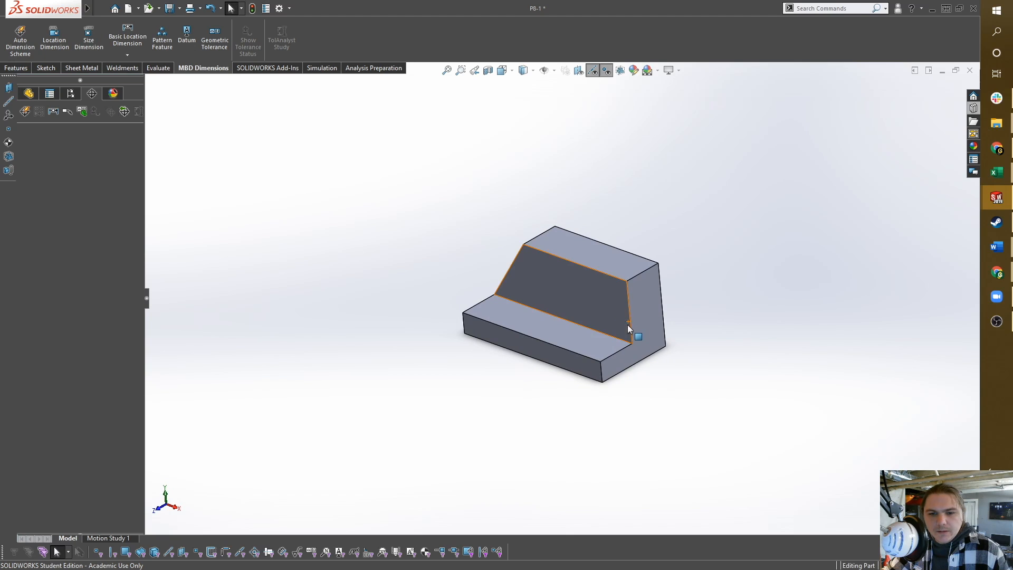
pyautogui.scroll(-3, 527, 425)
pyautogui.moveTo(453, 217); pyautogui.dragTo(509, 226, button='middle')
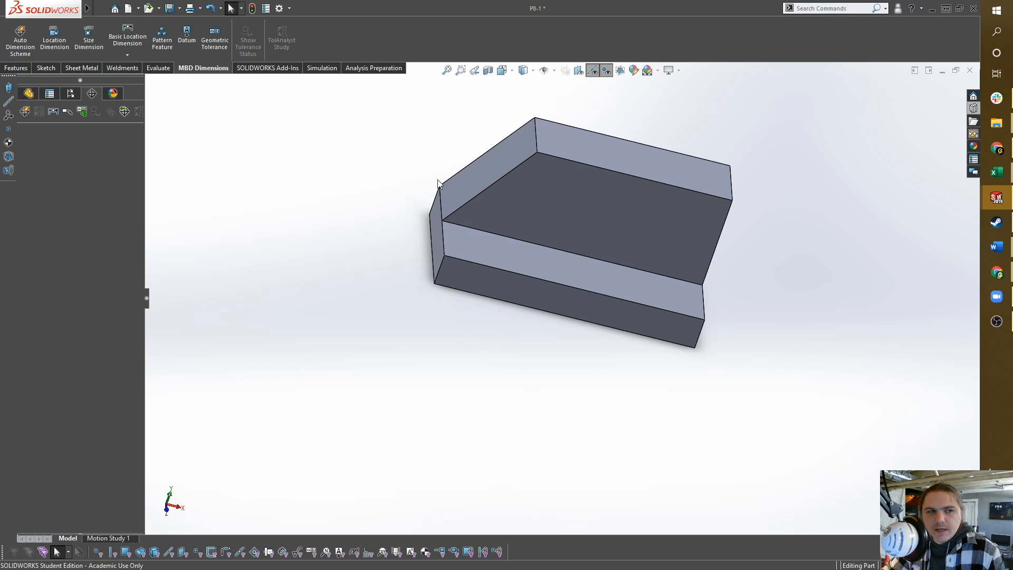
pyautogui.moveTo(391, 213); pyautogui.dragTo(420, 119, button='middle')
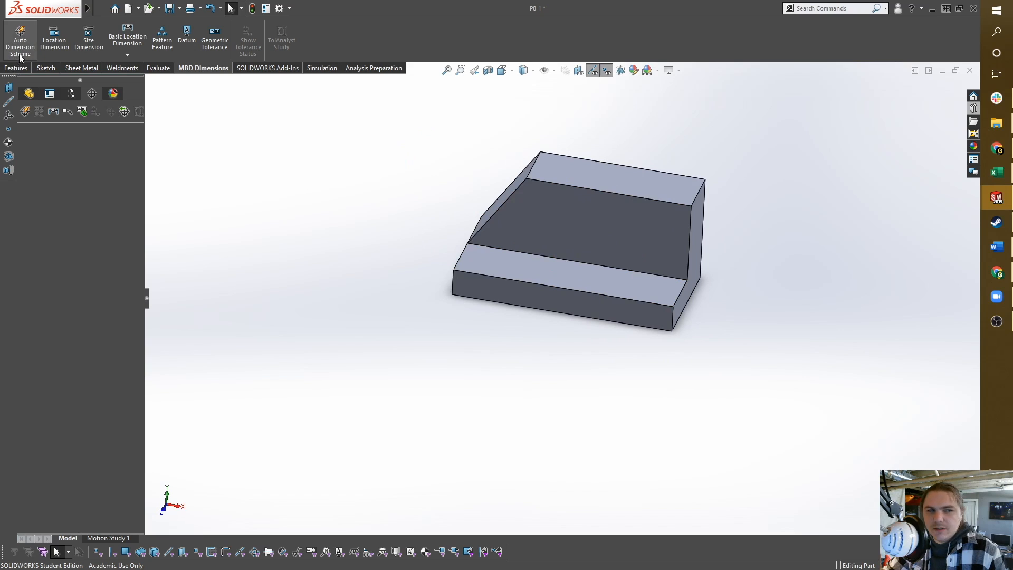
pyautogui.click(90, 45)
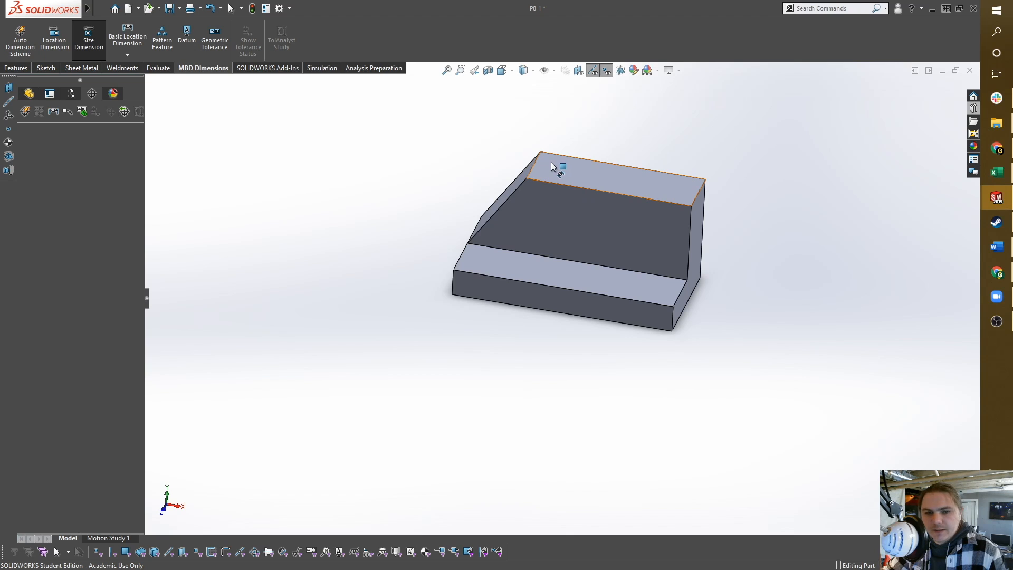
pyautogui.press('Escape')
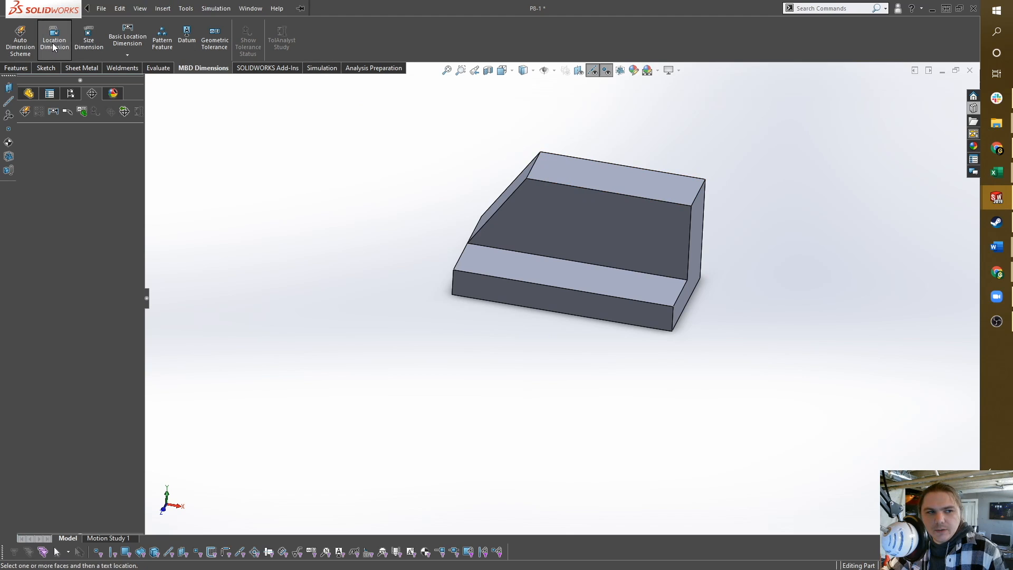
# Step: Add a location dimension for the overall height between the bottom and top faces, using the *Right annotation view
pyautogui.moveTo(339, 211); pyautogui.dragTo(317, 199, button='middle')
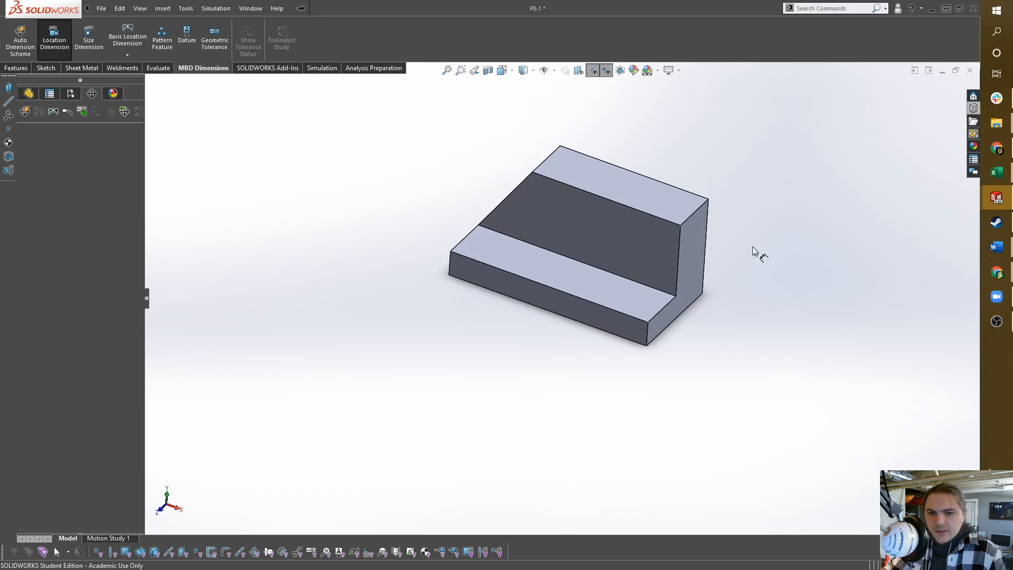
pyautogui.moveTo(755, 223); pyautogui.dragTo(716, 236, button='middle')
pyautogui.moveTo(628, 198); pyautogui.dragTo(735, 366, button='middle')
pyautogui.click(628, 233)
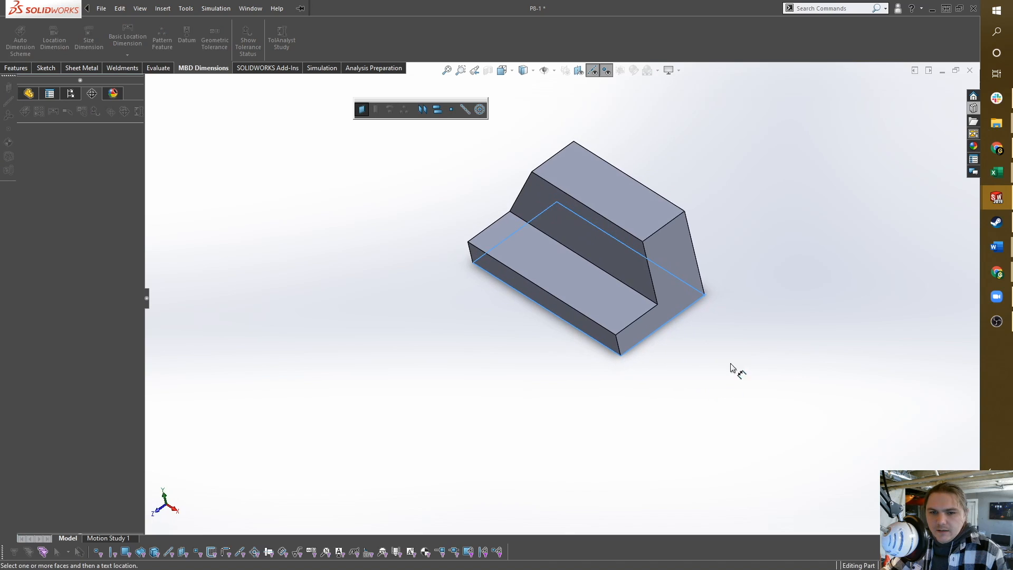
pyautogui.click(643, 217)
pyautogui.moveTo(728, 264); pyautogui.dragTo(786, 136, button='middle')
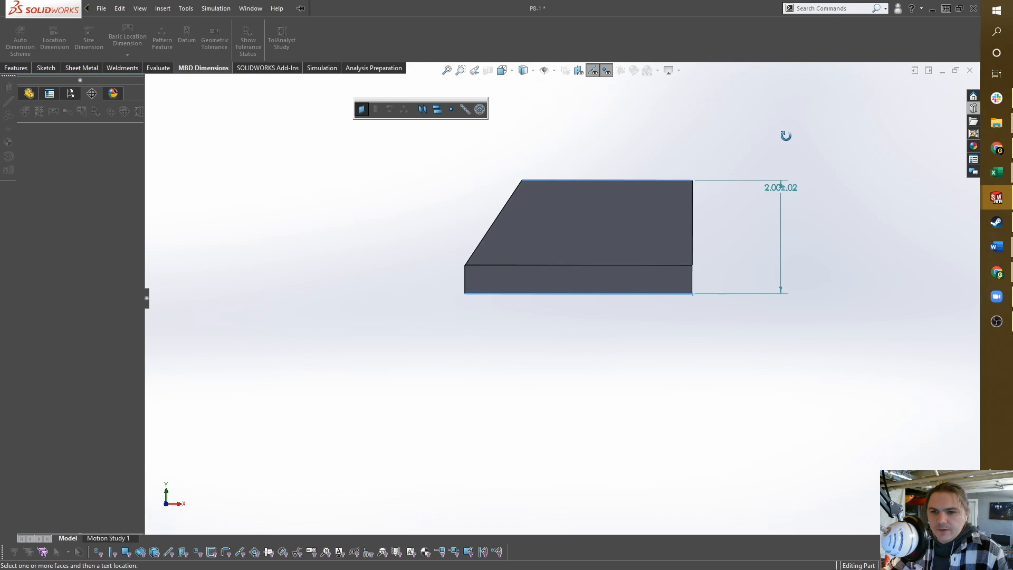
pyautogui.moveTo(794, 211); pyautogui.dragTo(679, 249, button='middle')
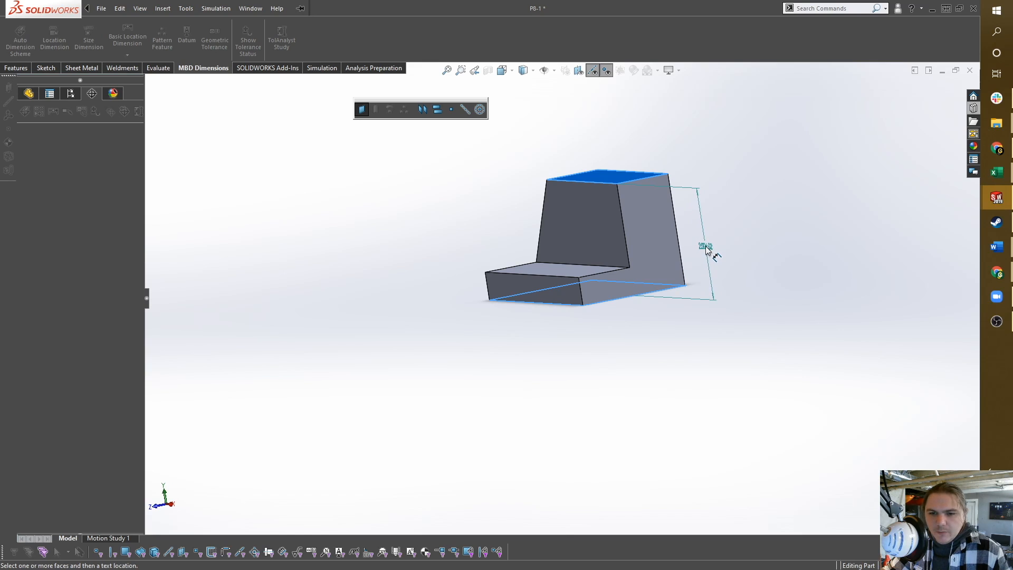
pyautogui.click(709, 253)
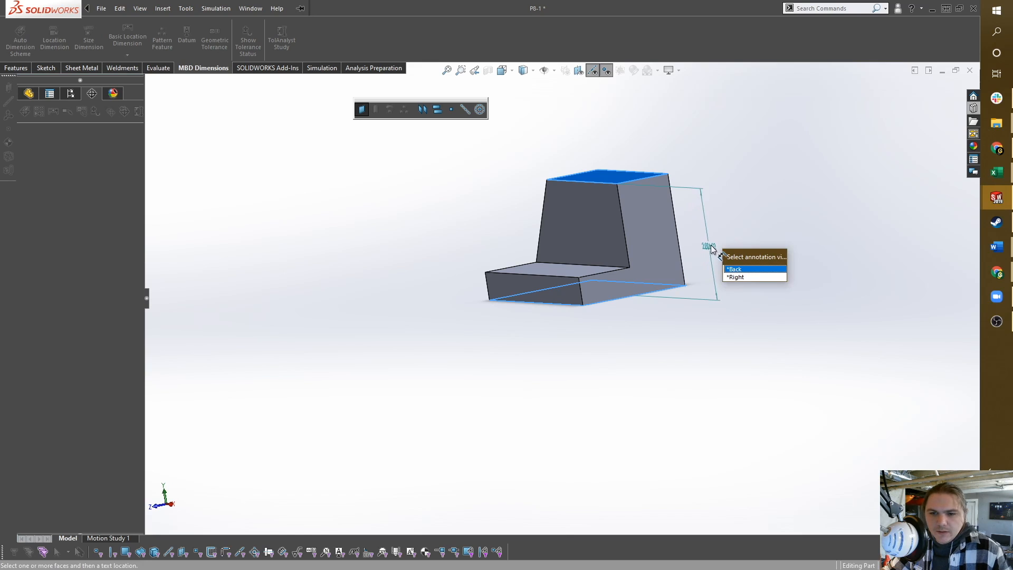
pyautogui.click(739, 278)
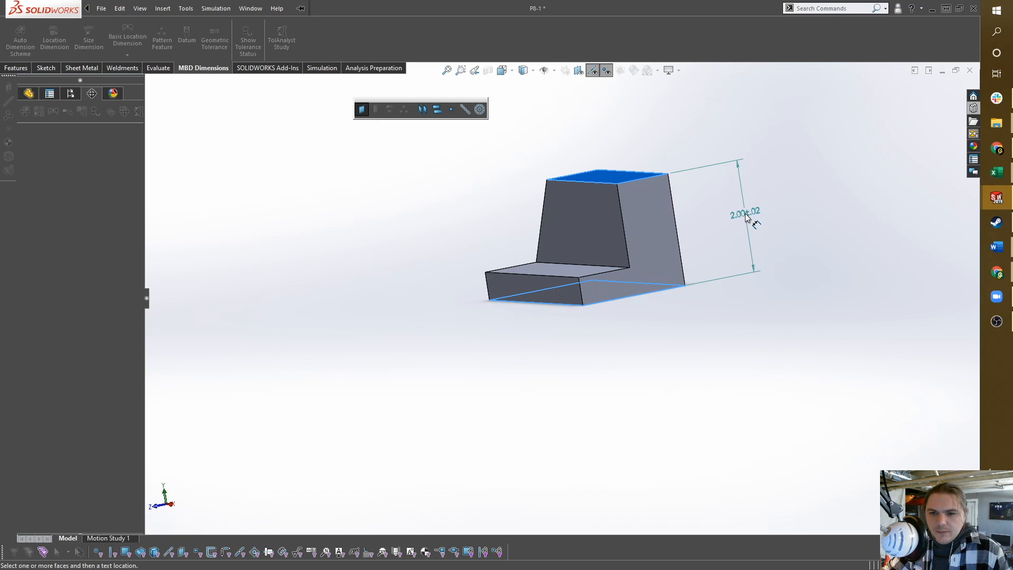
pyautogui.click(728, 215)
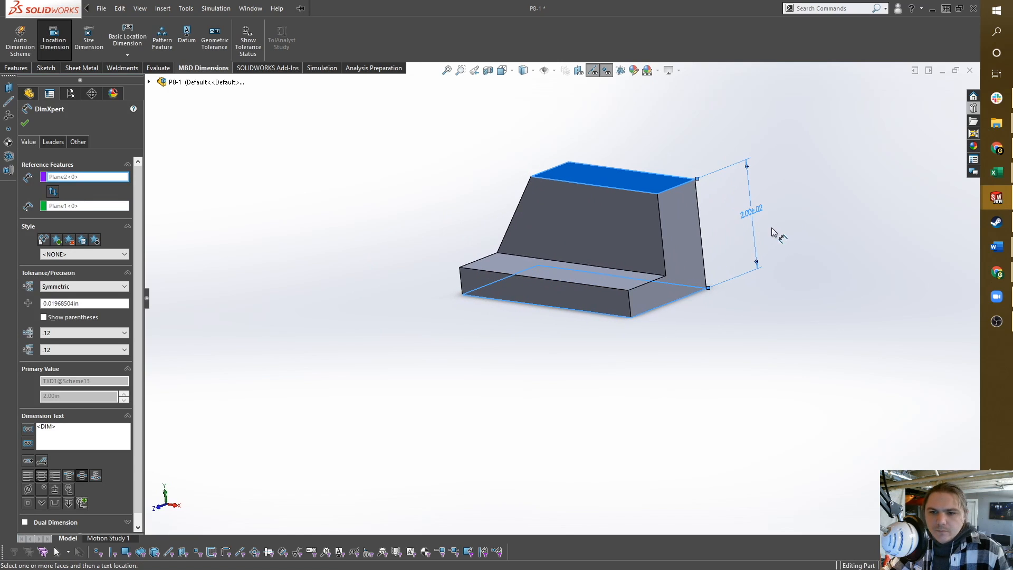
pyautogui.click(761, 216)
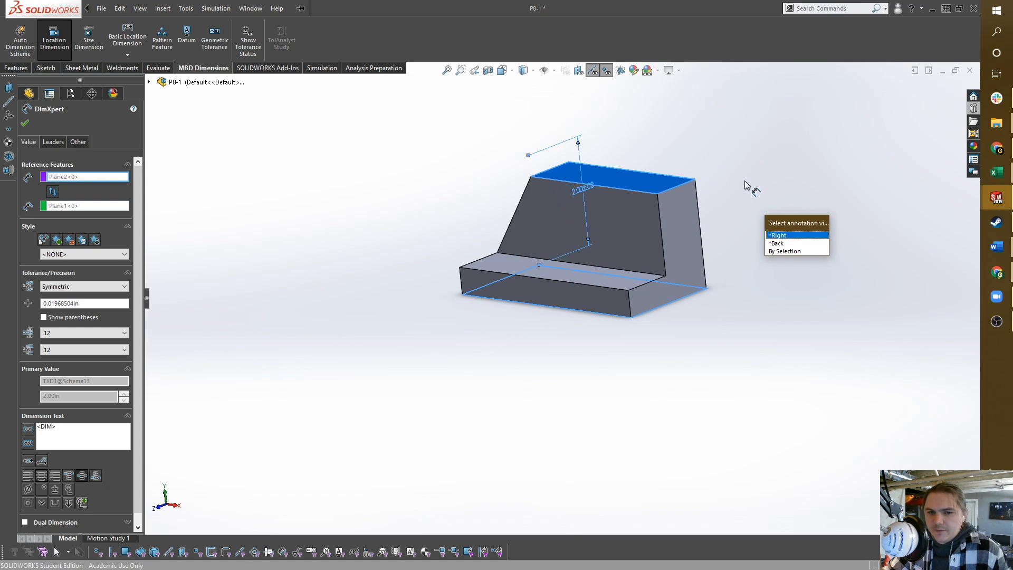
# Step: Add a location dimension for the overall depth between the base's front face and the back face, placed below the part
pyautogui.moveTo(832, 221)
pyautogui.mouseDown(button='middle')
pyautogui.moveTo(735, 233)
pyautogui.moveTo(755, 195)
pyautogui.moveTo(686, 233)
pyautogui.moveTo(611, 227)
pyautogui.moveTo(660, 245)
pyautogui.mouseUp(button='middle')
pyautogui.click(611, 227)
pyautogui.click(587, 300)
pyautogui.click(655, 341)
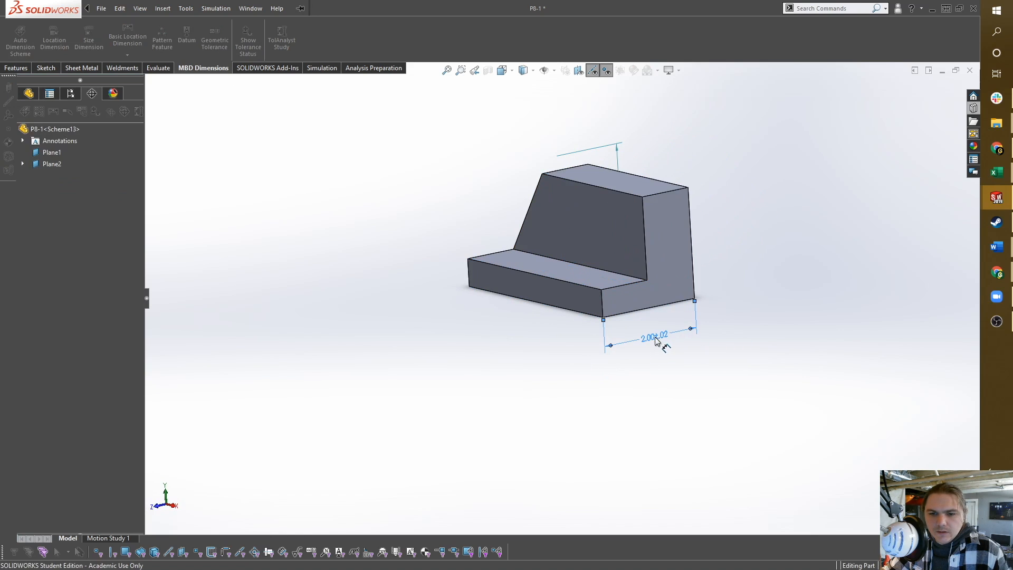
pyautogui.moveTo(768, 316); pyautogui.dragTo(714, 332, button='middle')
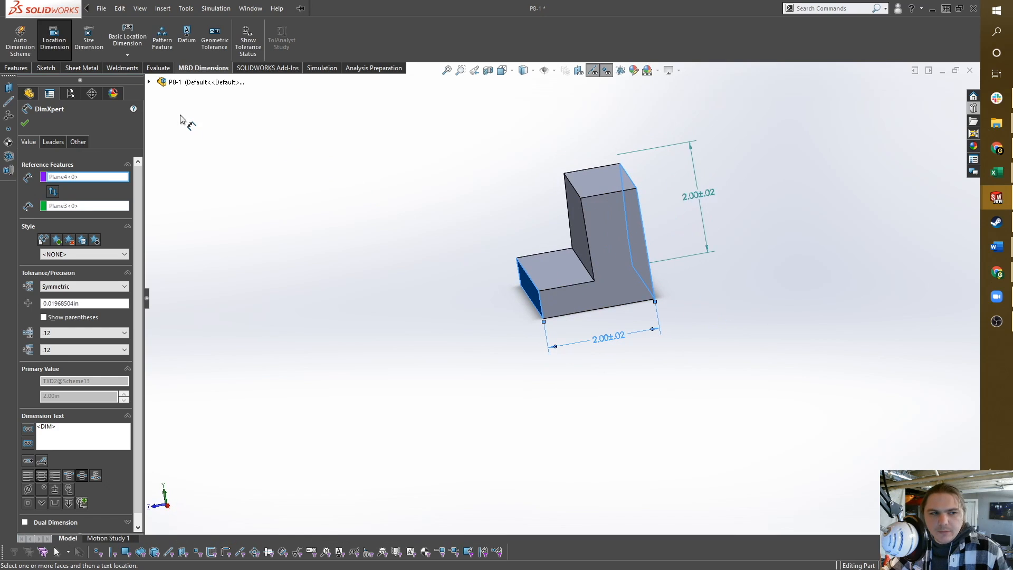
pyautogui.click(24, 123)
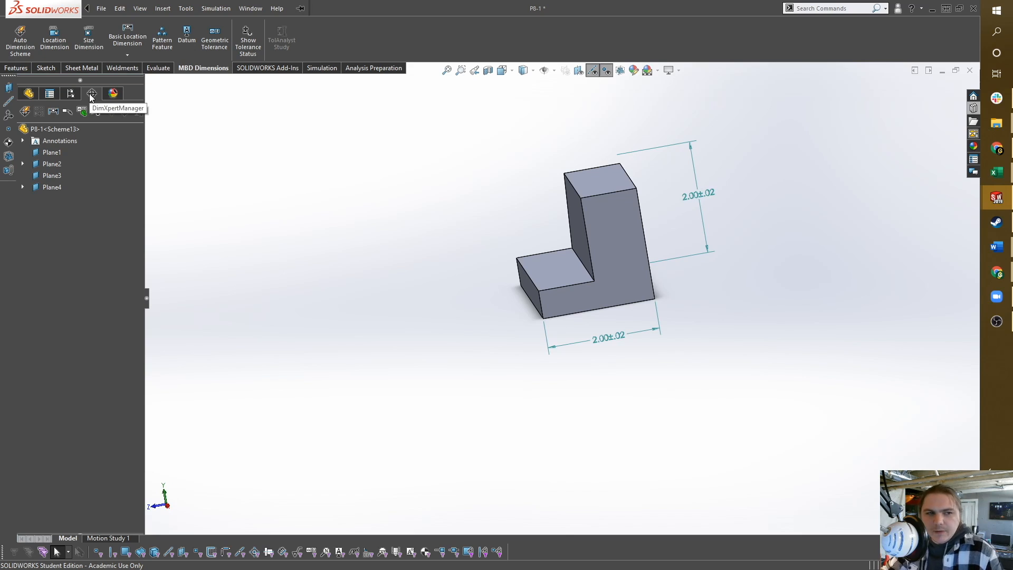
# Step: Examine which faces and distance dimension the features in the new DimXpert scheme refer to
pyautogui.click(50, 152)
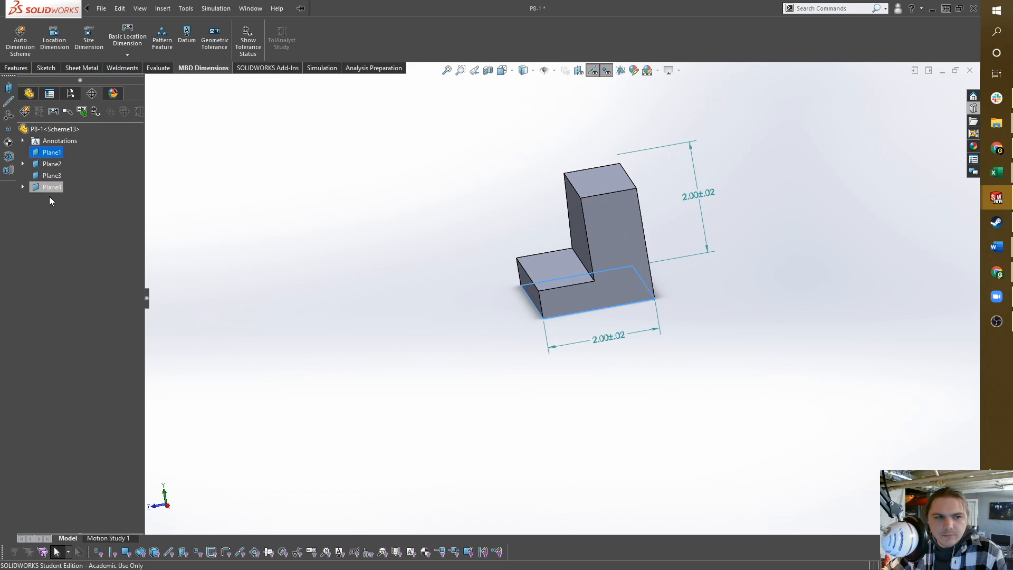
pyautogui.moveTo(479, 258); pyautogui.dragTo(467, 294, button='middle')
pyautogui.click(23, 165)
pyautogui.click(79, 175)
pyautogui.moveTo(335, 154); pyautogui.dragTo(274, 158, button='middle')
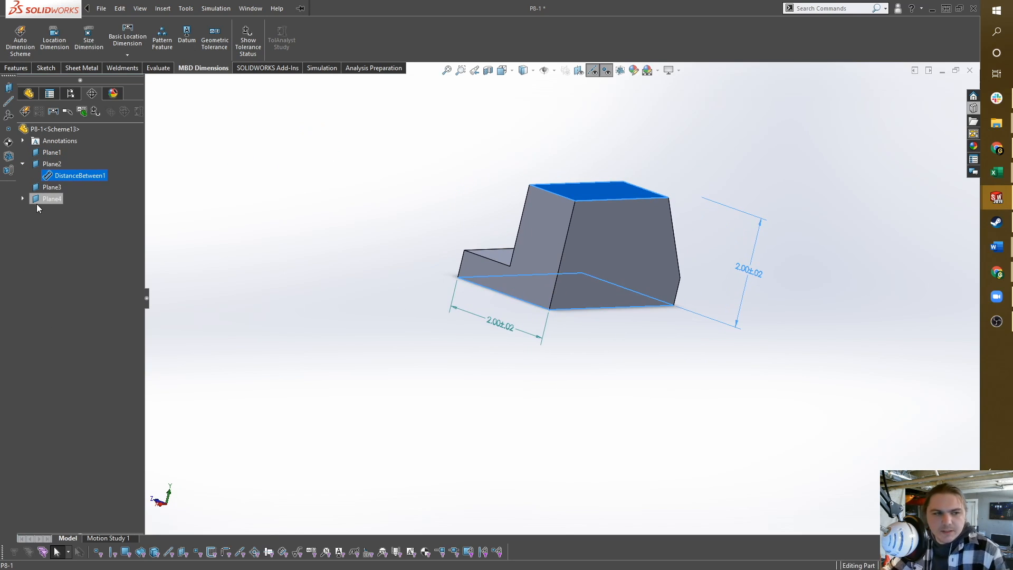
pyautogui.click(23, 165)
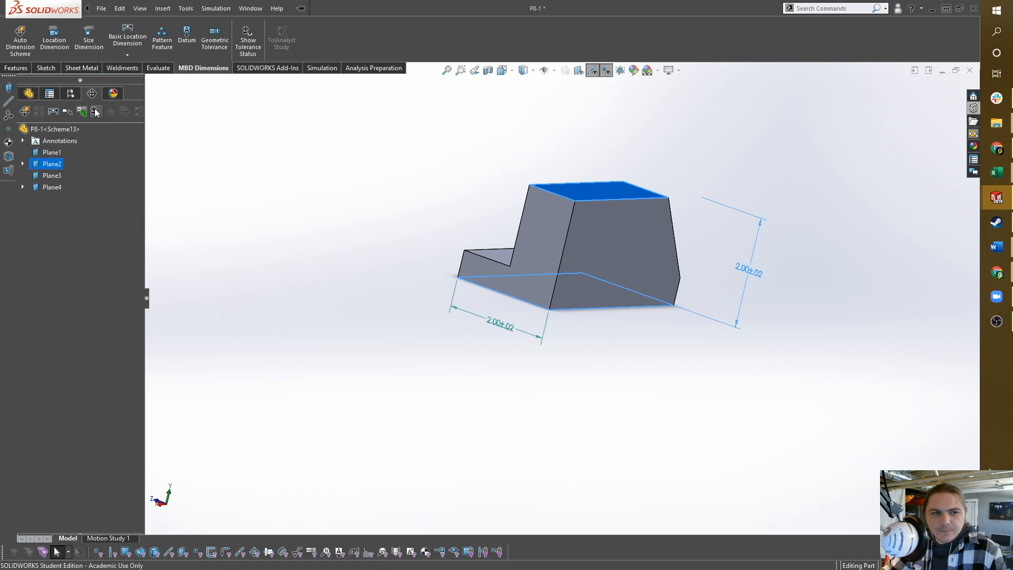
# Step: Turn on the tolerance status display and check which faces of the part still need dimensions
pyautogui.click(96, 111)
pyautogui.moveTo(522, 370)
pyautogui.mouseDown(button='middle')
pyautogui.moveTo(561, 380)
pyautogui.moveTo(629, 233)
pyautogui.moveTo(622, 312)
pyautogui.moveTo(702, 329)
pyautogui.moveTo(501, 315)
pyautogui.moveTo(502, 407)
pyautogui.moveTo(697, 357)
pyautogui.moveTo(554, 319)
pyautogui.moveTo(723, 318)
pyautogui.moveTo(635, 189)
pyautogui.moveTo(675, 229)
pyautogui.moveTo(608, 291)
pyautogui.mouseUp(button='middle')
pyautogui.click(702, 329)
pyautogui.scroll(-4, 635, 189)
pyautogui.hotkey('ctrl', '7')
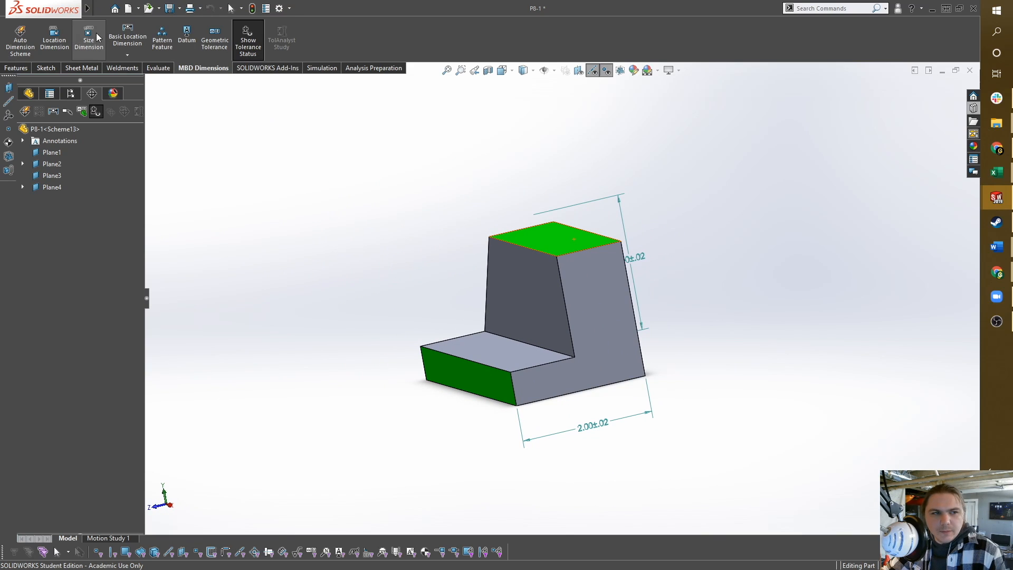
# Step: Add a location dimension for the ledge height between the ledge's upper face and the part's bottom face
pyautogui.click(55, 38)
pyautogui.click(512, 366)
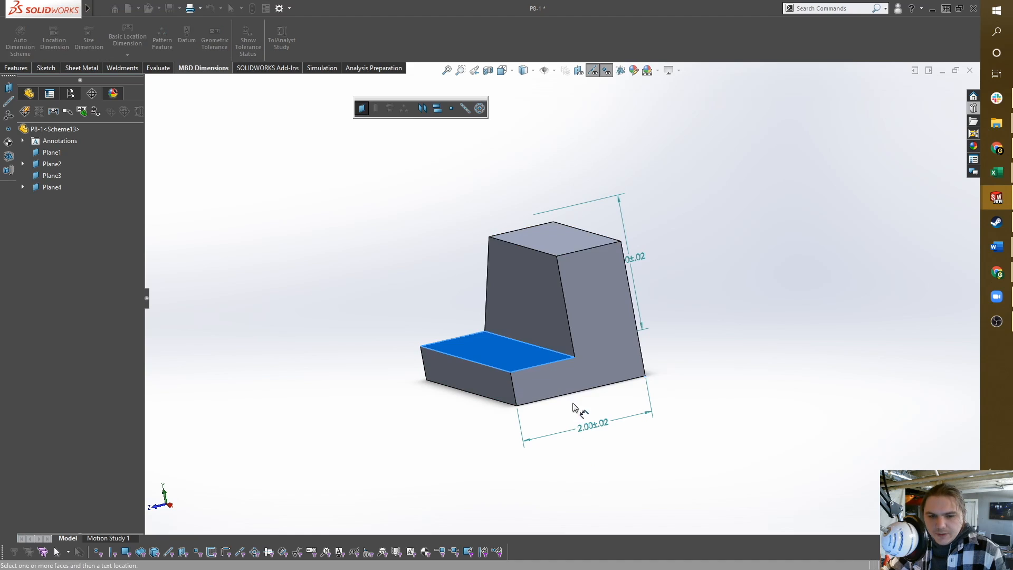
pyautogui.click(510, 371)
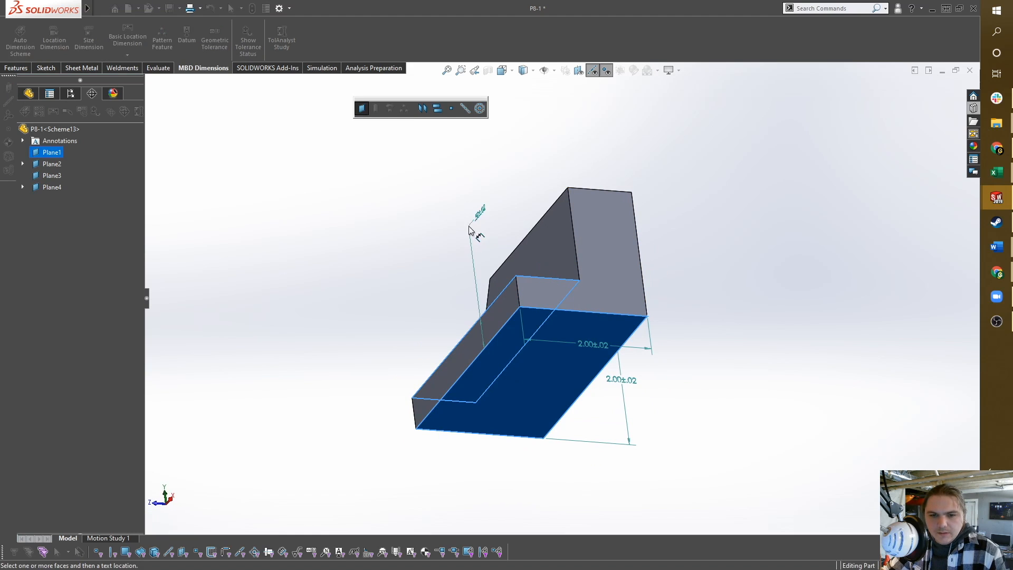
pyautogui.moveTo(422, 367); pyautogui.dragTo(488, 364, button='middle')
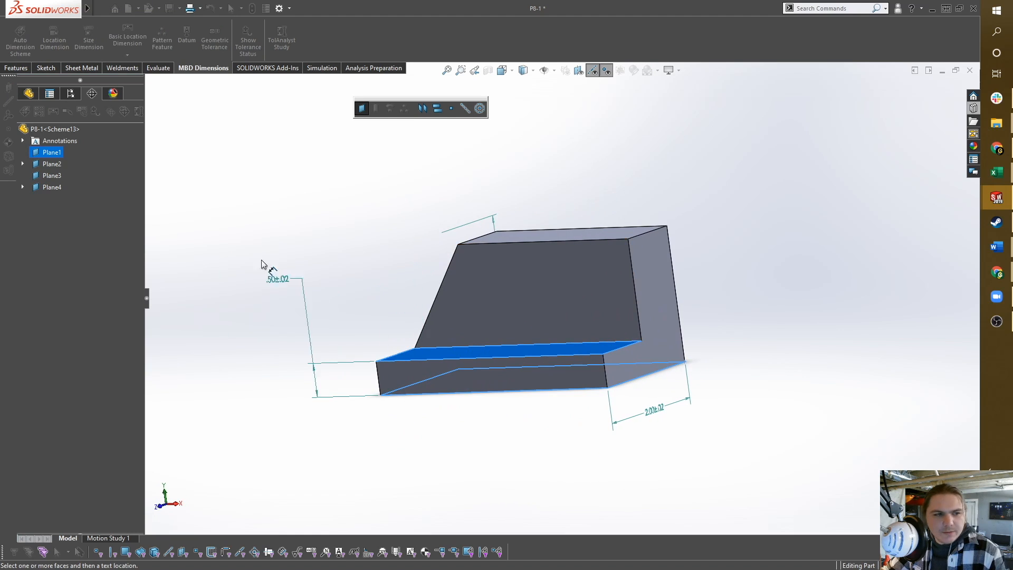
pyautogui.moveTo(786, 377); pyautogui.dragTo(662, 427, button='middle')
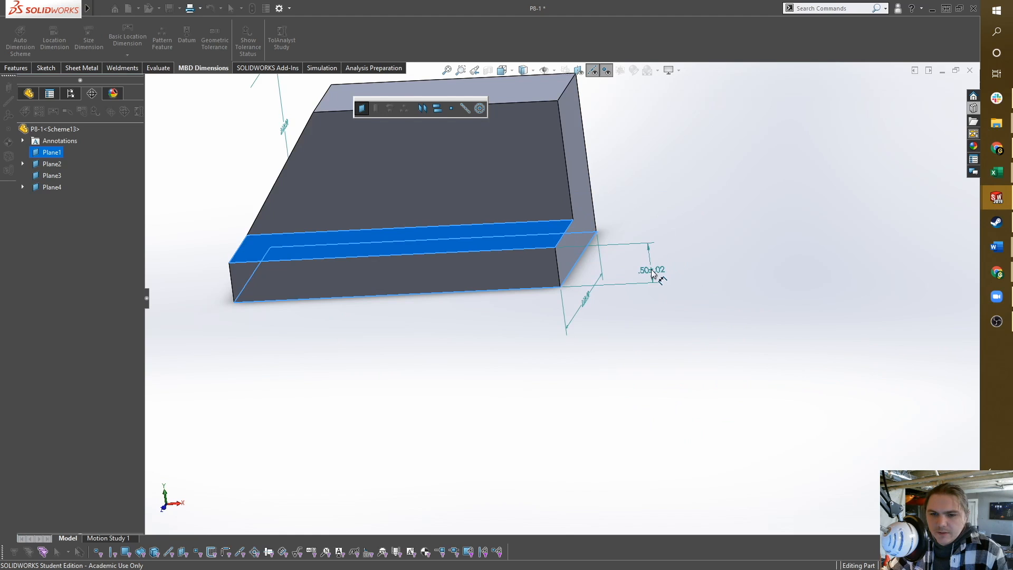
pyautogui.click(661, 276)
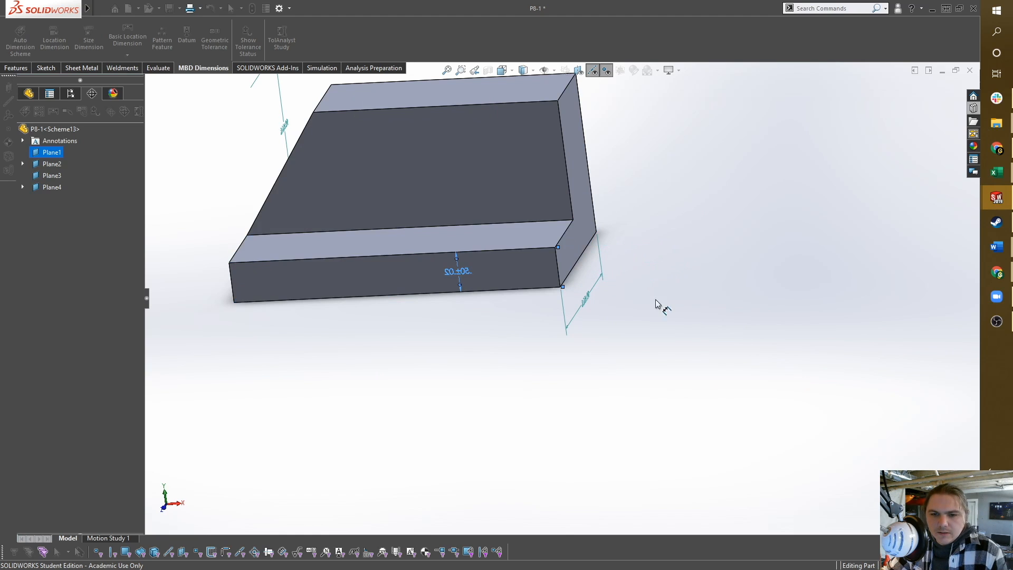
# Step: Add a location dimension for the ledge depth between the base's front face and the upright's front face, placed above the ledge
pyautogui.moveTo(644, 255); pyautogui.dragTo(427, 317, button='middle')
pyautogui.scroll(-3, 427, 316)
pyautogui.click(384, 241)
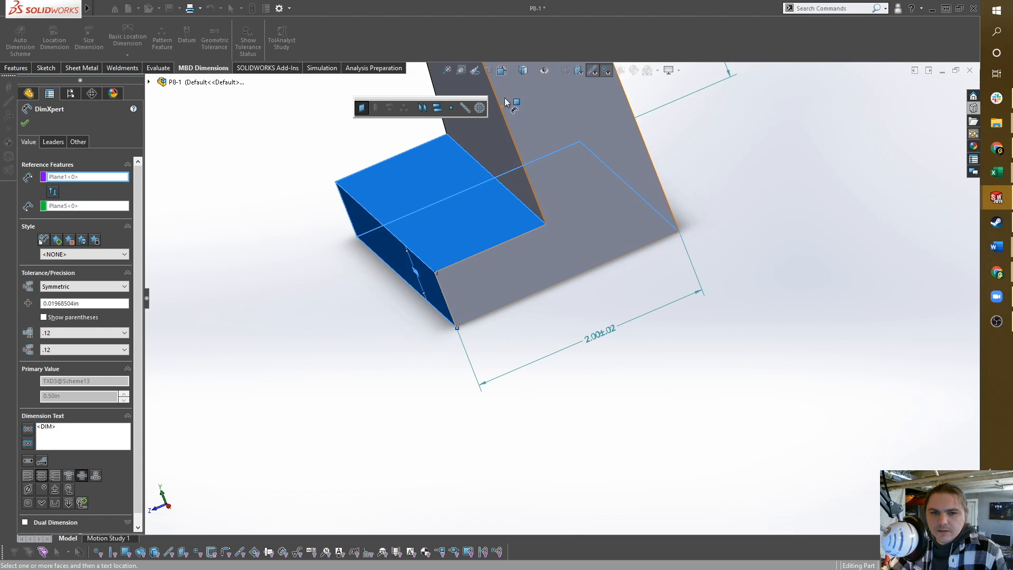
pyautogui.click(507, 142)
pyautogui.moveTo(507, 141); pyautogui.dragTo(484, 292, button='middle')
pyautogui.scroll(3, 484, 292)
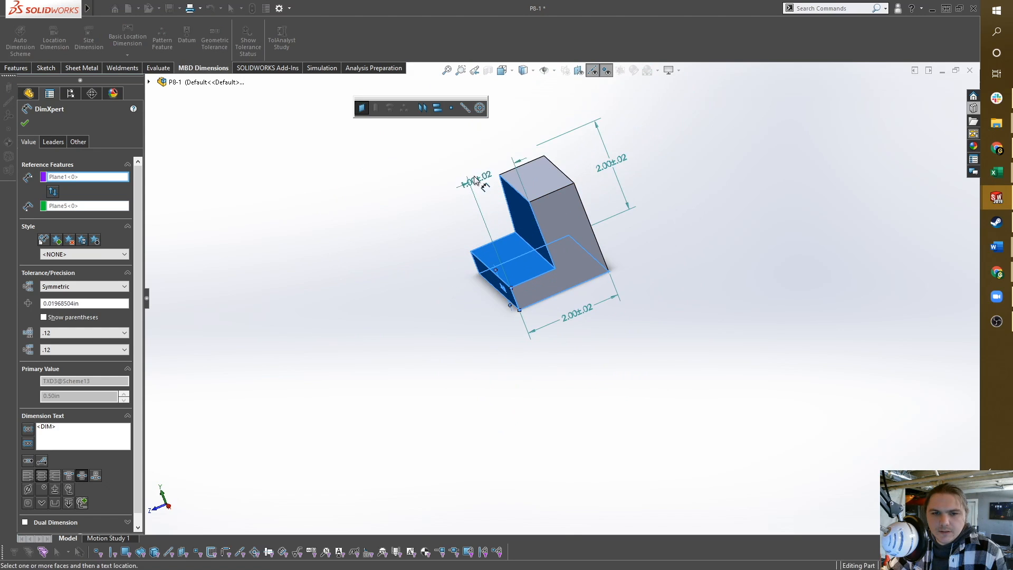
pyautogui.click(487, 176)
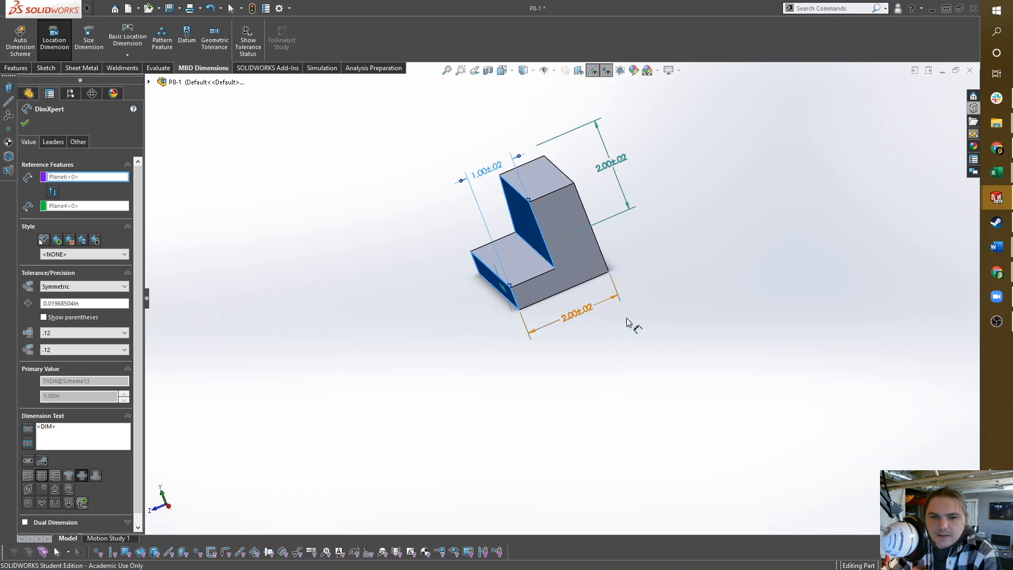
# Step: Add a location dimension from the vertical end face to the intersect line of the top and sloped faces, placed above the part
pyautogui.moveTo(508, 337); pyautogui.dragTo(532, 149, button='middle')
pyautogui.moveTo(599, 175); pyautogui.dragTo(647, 254, button='middle')
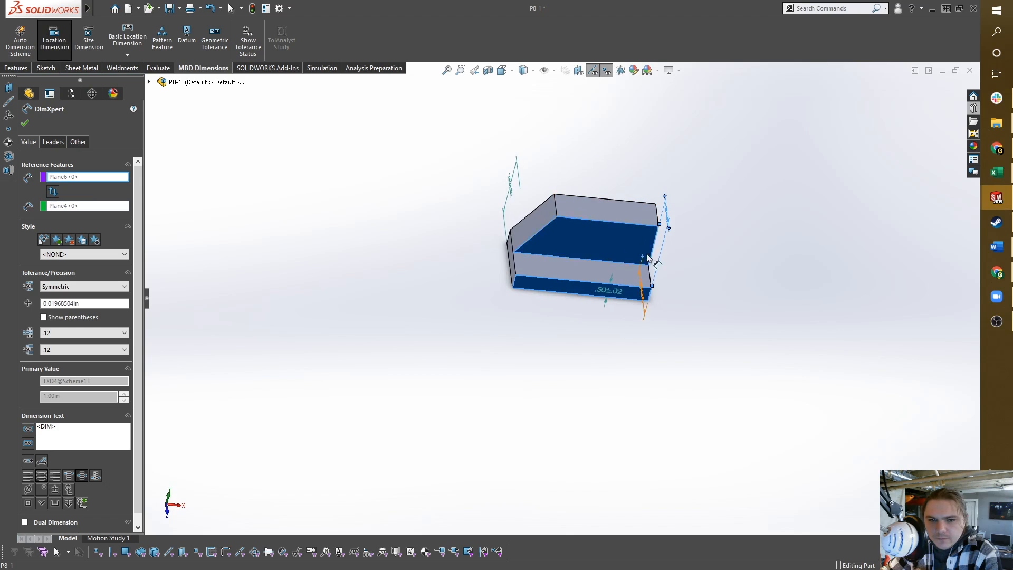
pyautogui.scroll(-2, 654, 290)
pyautogui.moveTo(588, 256); pyautogui.dragTo(695, 289, button='middle')
pyautogui.scroll(-3, 627, 350)
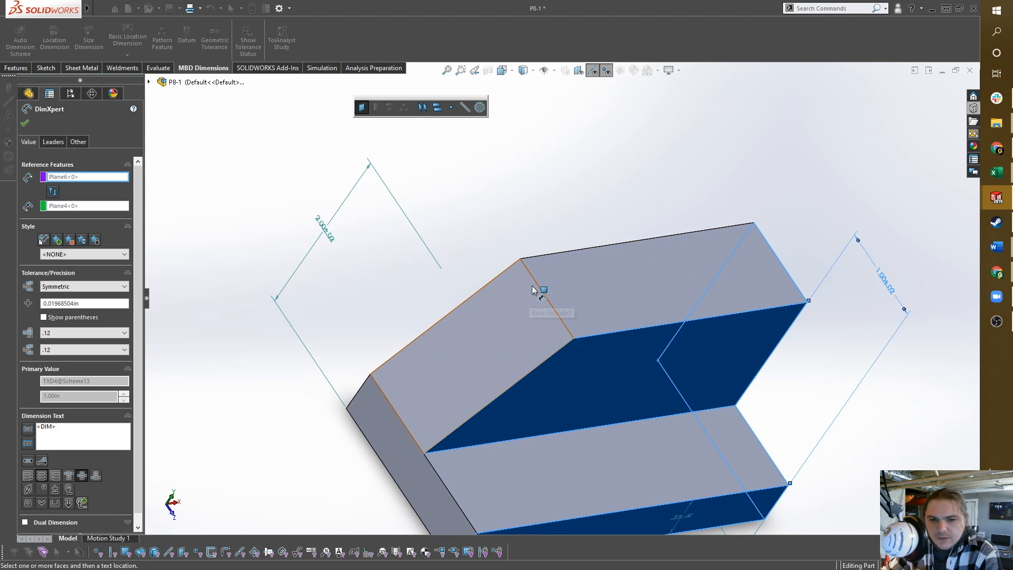
pyautogui.moveTo(545, 281); pyautogui.dragTo(498, 274, button='middle')
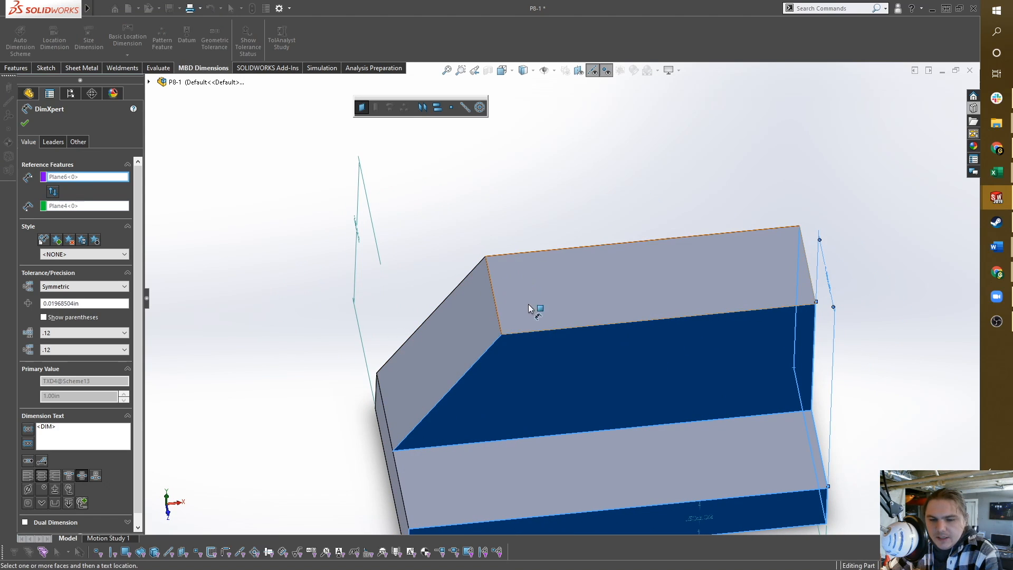
pyautogui.click(519, 288)
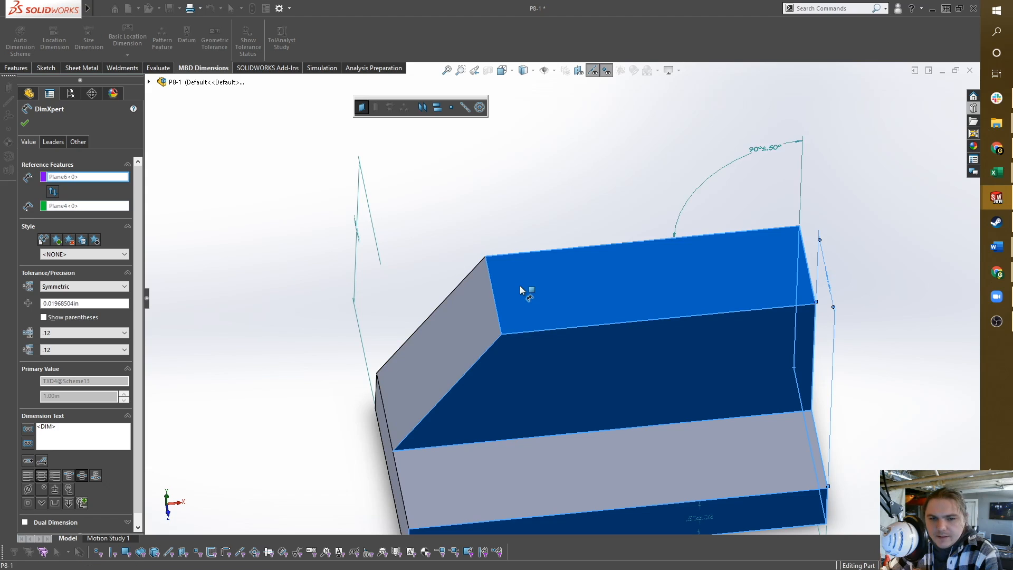
pyautogui.click(466, 108)
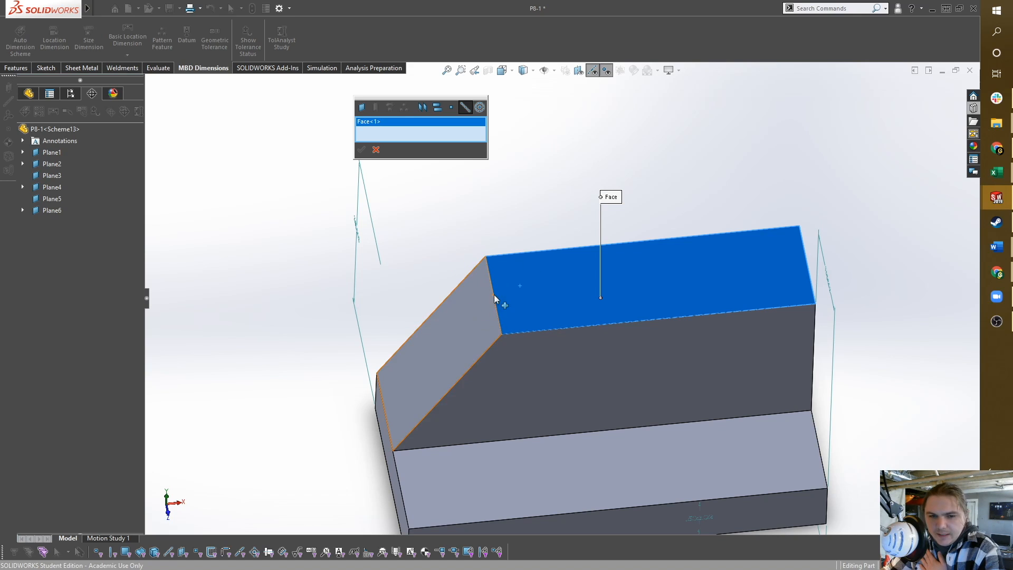
pyautogui.click(471, 309)
pyautogui.click(361, 149)
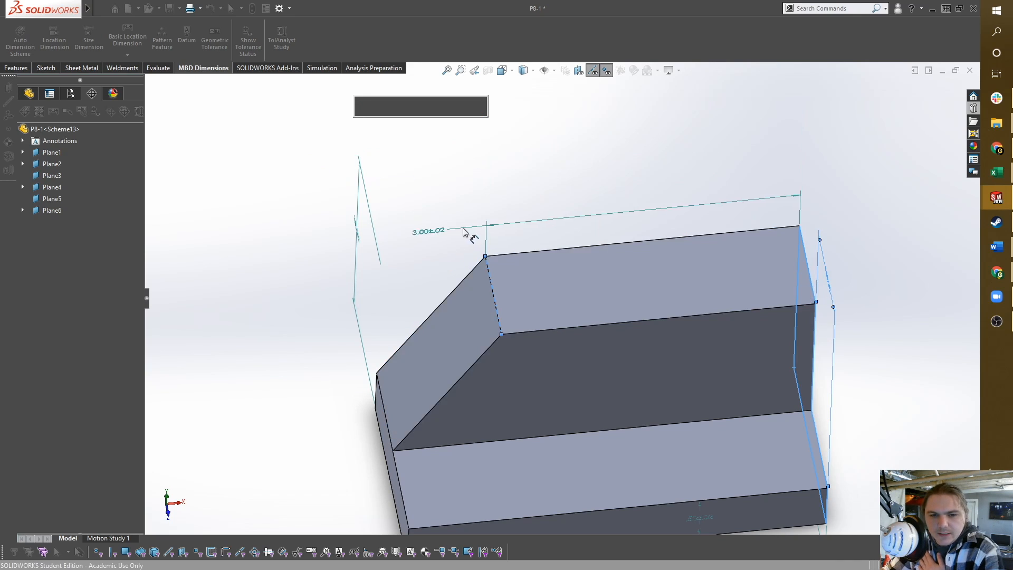
pyautogui.moveTo(592, 258); pyautogui.dragTo(578, 185, button='middle')
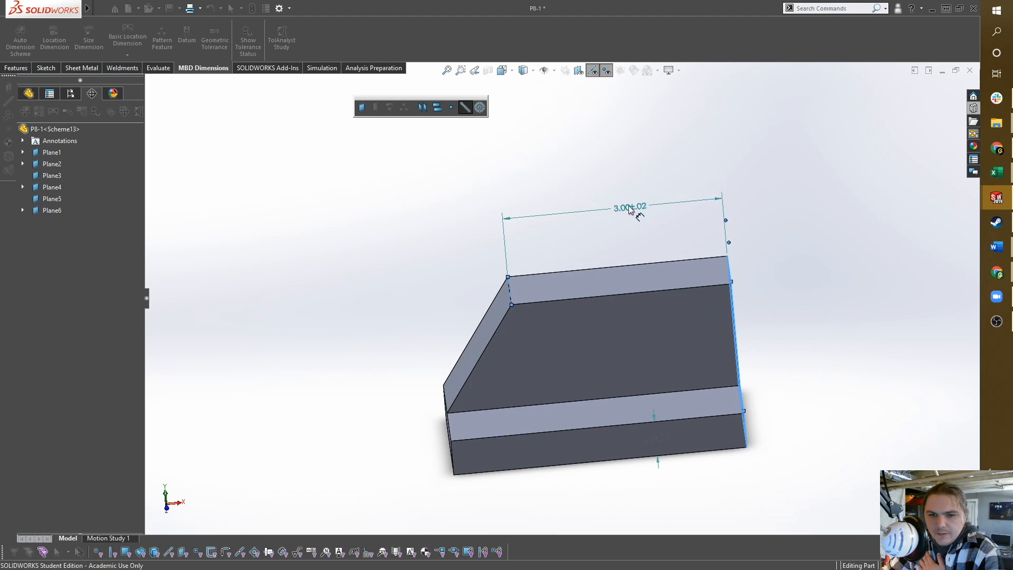
pyautogui.click(611, 201)
# Step: Add an overall length location dimension between the part's two end faces, placed above the top-face length dimension
pyautogui.moveTo(627, 253); pyautogui.dragTo(592, 262, button='middle')
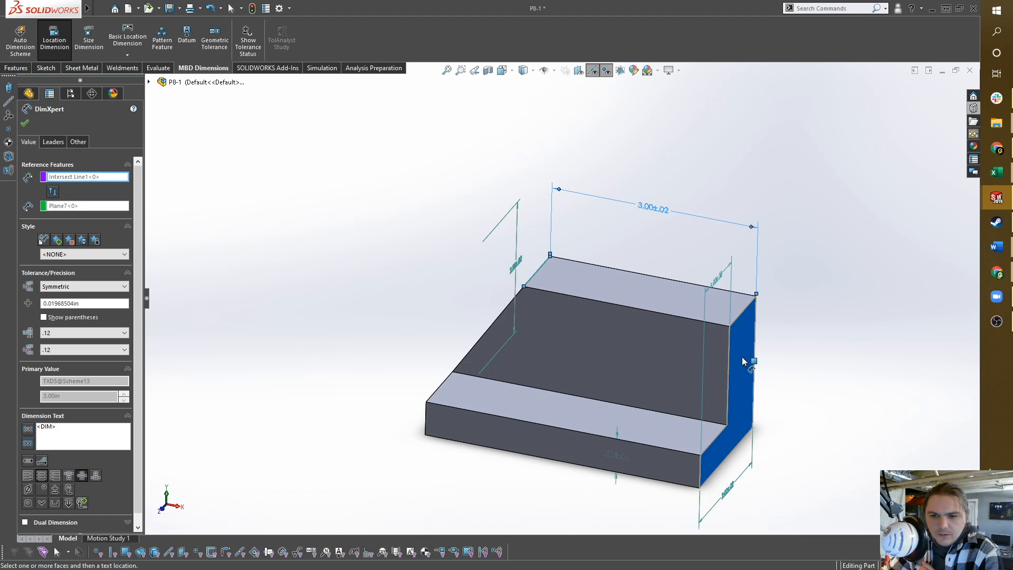
pyautogui.moveTo(699, 377); pyautogui.dragTo(708, 413, button='middle')
pyautogui.click(534, 432)
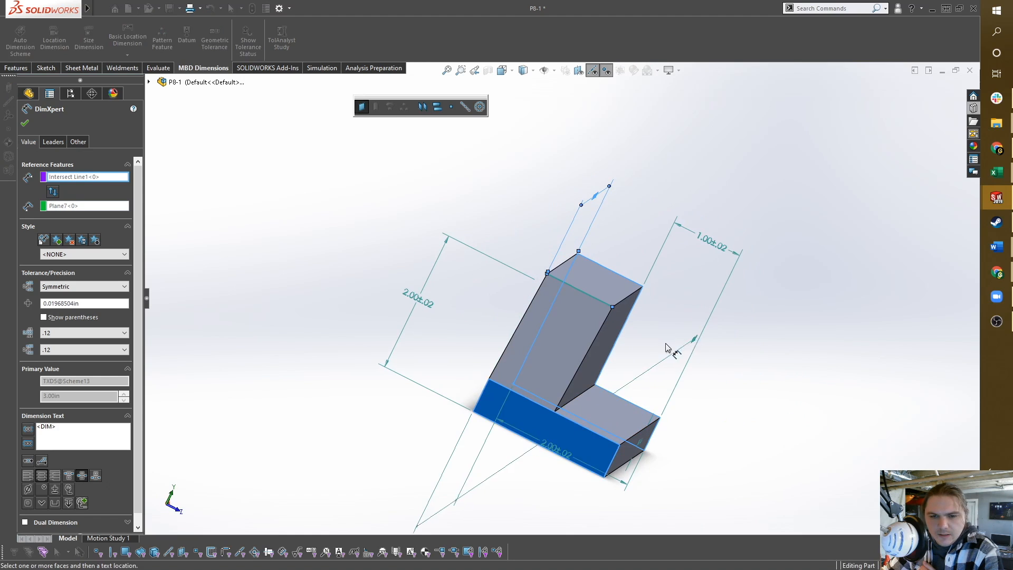
pyautogui.moveTo(666, 348); pyautogui.dragTo(731, 322, button='middle')
pyautogui.click(578, 158)
# Step: Display the tolerance status and check which face is still not fully dimensioned
pyautogui.moveTo(637, 253); pyautogui.dragTo(563, 206, button='middle')
pyautogui.scroll(-2, 536, 284)
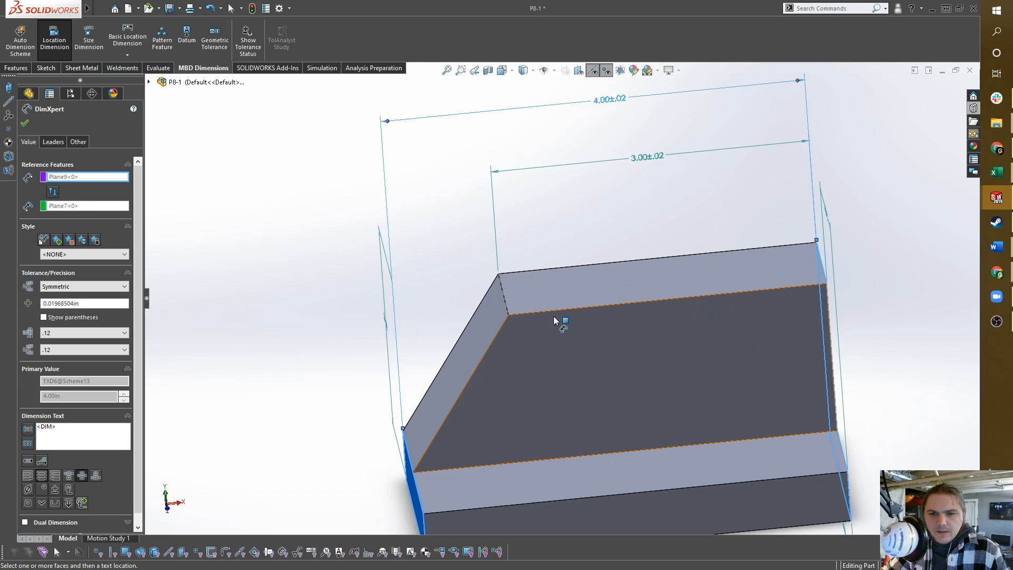
pyautogui.scroll(2, 553, 316)
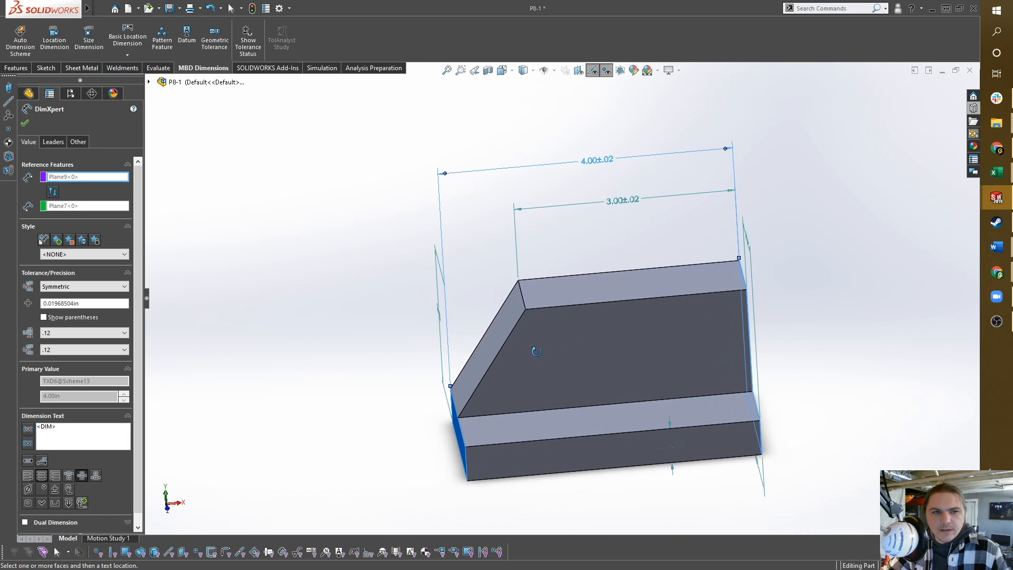
pyautogui.click(248, 39)
pyautogui.moveTo(590, 403)
pyautogui.mouseDown(button='middle')
pyautogui.moveTo(586, 390)
pyautogui.moveTo(585, 413)
pyautogui.moveTo(583, 381)
pyautogui.moveTo(573, 392)
pyautogui.mouseUp(button='middle')
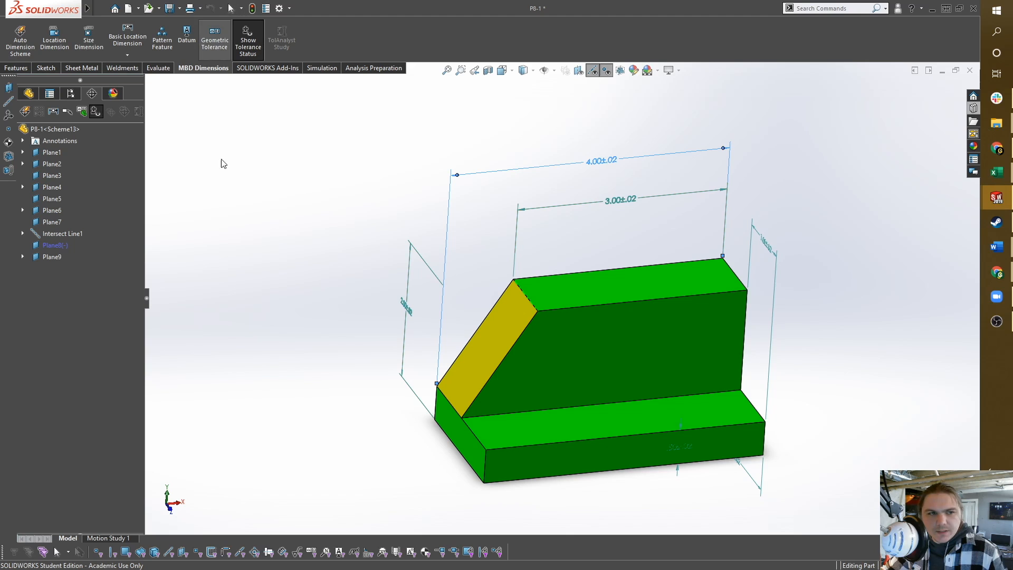
# Step: Add a location dimension from the bottom face to the intersect line of the sloped face and the short end face below it
pyautogui.click(48, 40)
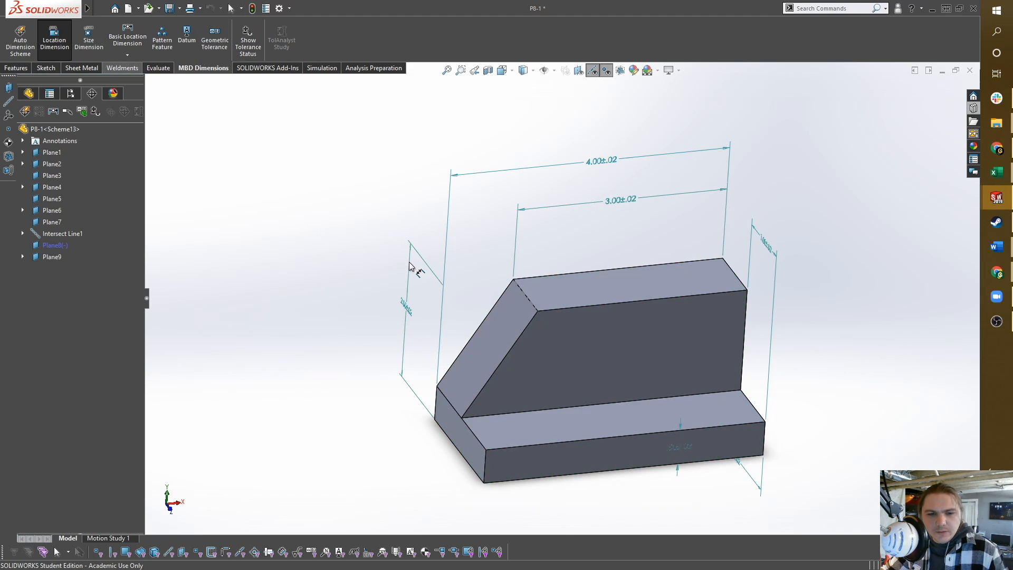
pyautogui.moveTo(457, 526); pyautogui.dragTo(469, 403, button='middle')
pyautogui.click(520, 365)
pyautogui.click(467, 401)
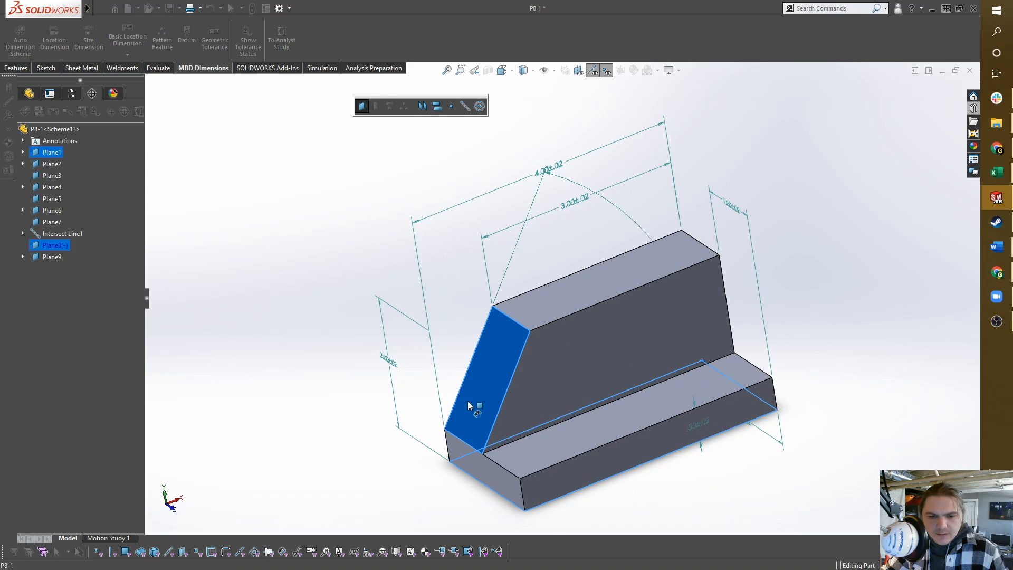
pyautogui.click(465, 108)
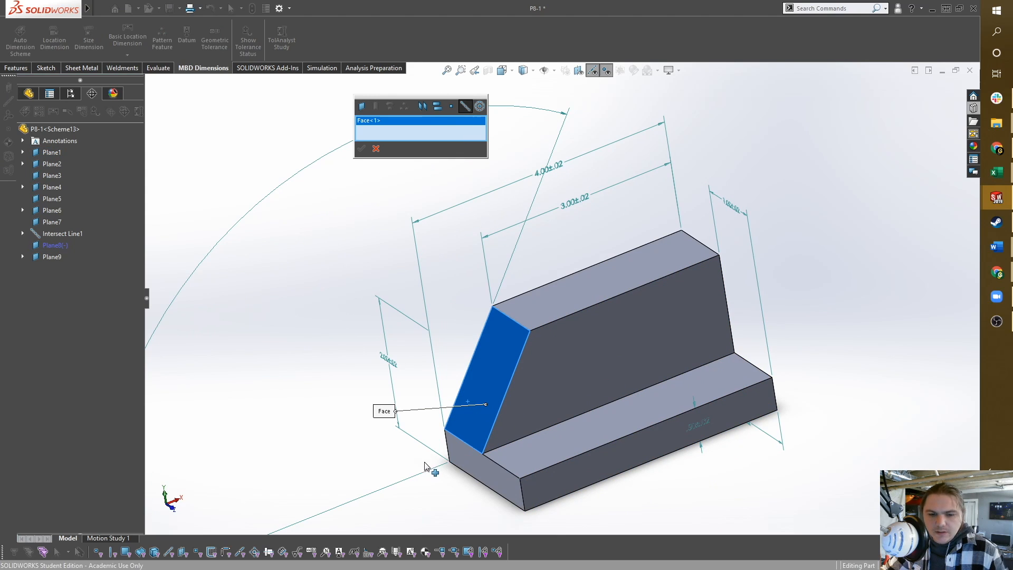
pyautogui.click(465, 464)
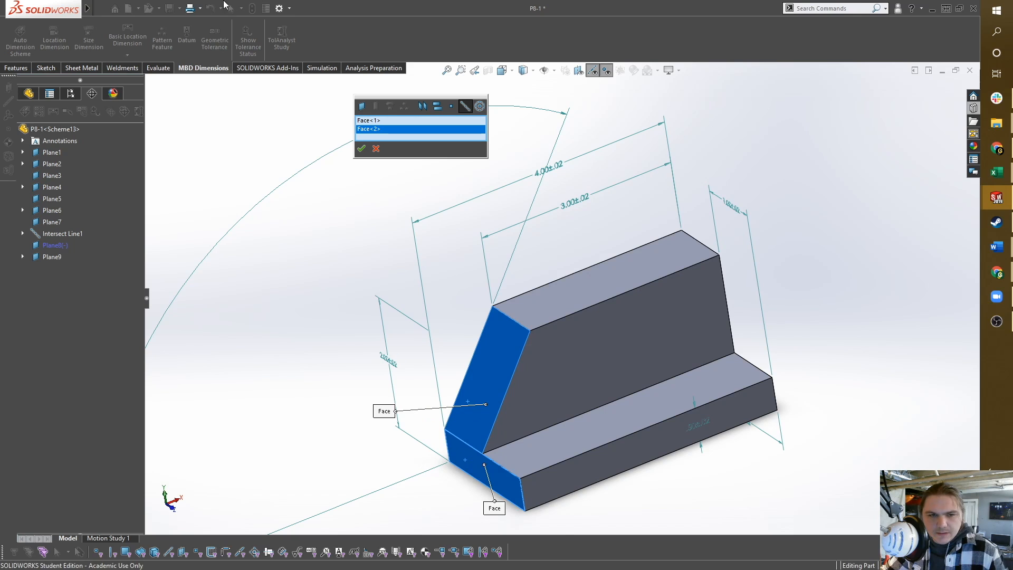
pyautogui.click(362, 148)
pyautogui.moveTo(369, 222); pyautogui.dragTo(414, 308, button='middle')
pyautogui.moveTo(454, 407); pyautogui.dragTo(460, 442)
pyautogui.click(463, 443)
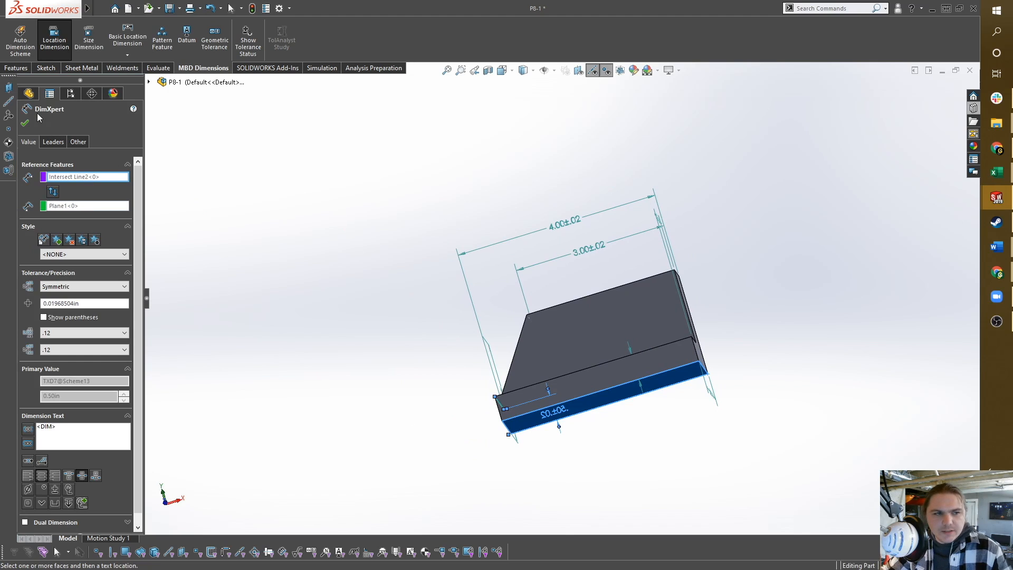
pyautogui.click(25, 124)
# Step: Show the tolerance status again and check that every face is fully dimensioned
pyautogui.moveTo(638, 333); pyautogui.dragTo(644, 482, button='middle')
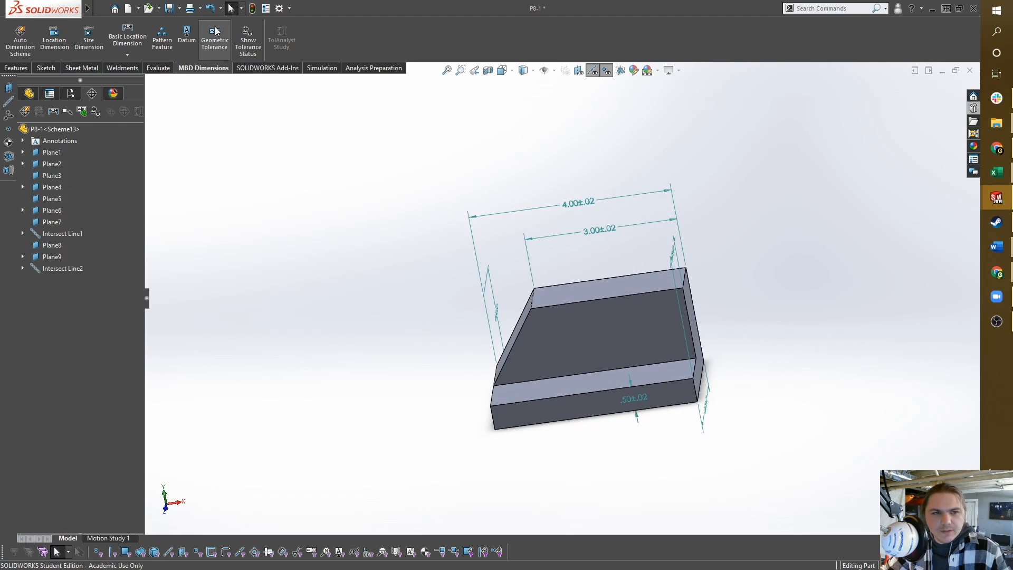
pyautogui.click(250, 41)
pyautogui.scroll(-3, 578, 281)
pyautogui.scroll(2, 560, 290)
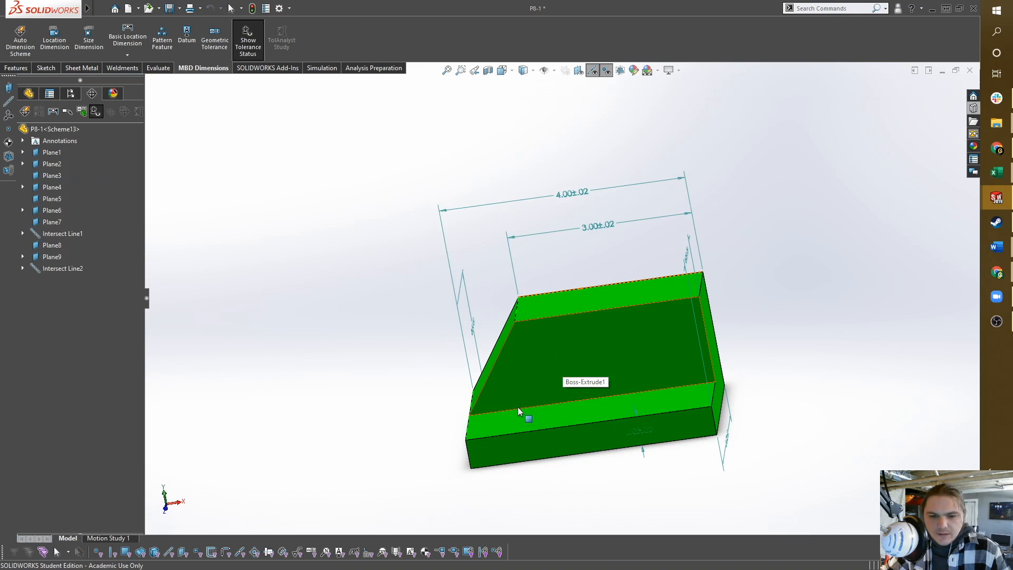
# Step: Move the two .50 height dimensions clear of the part, beside its sloped end
pyautogui.moveTo(532, 406); pyautogui.dragTo(425, 412)
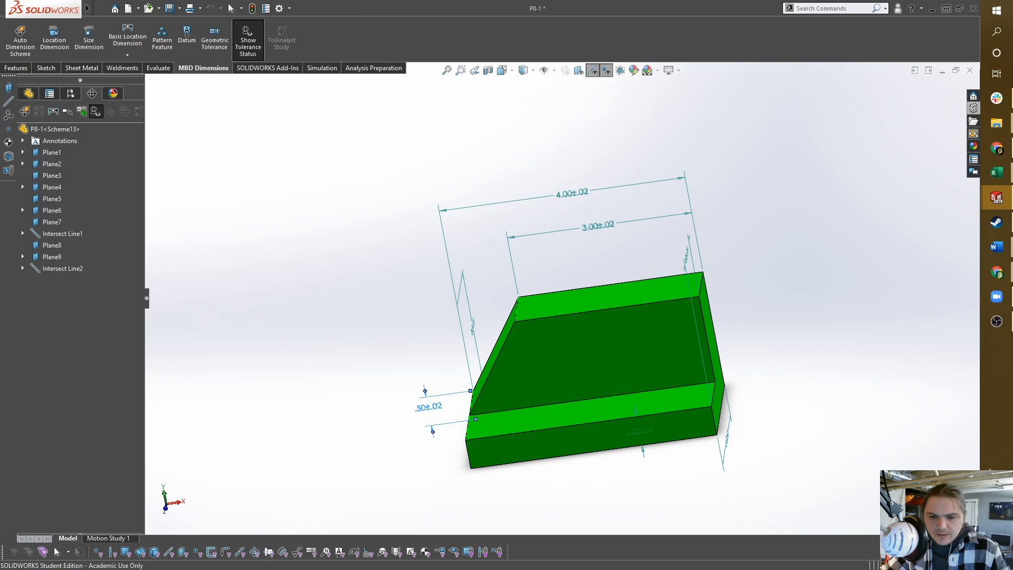
pyautogui.moveTo(649, 431); pyautogui.dragTo(391, 444)
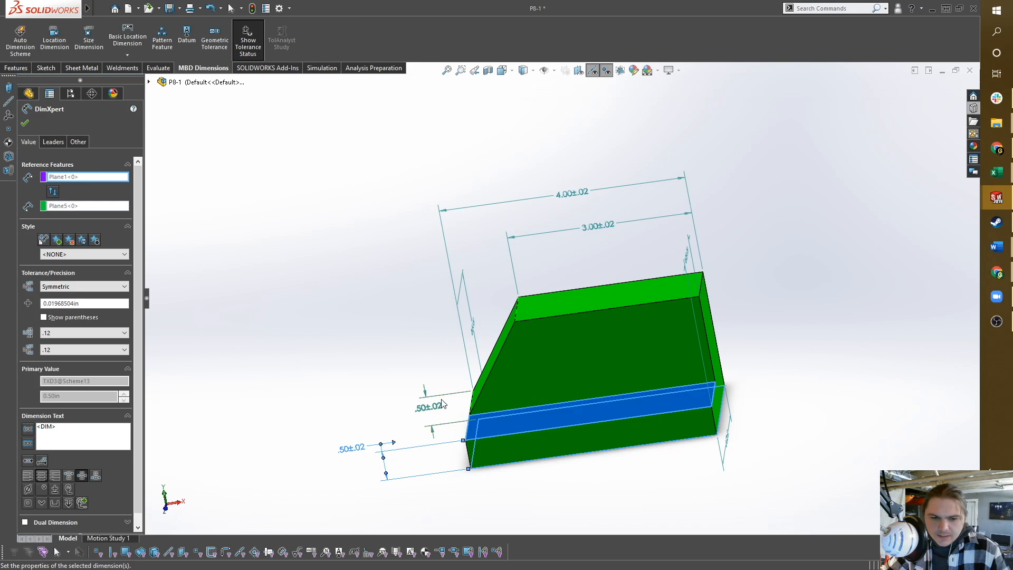
pyautogui.press('Escape')
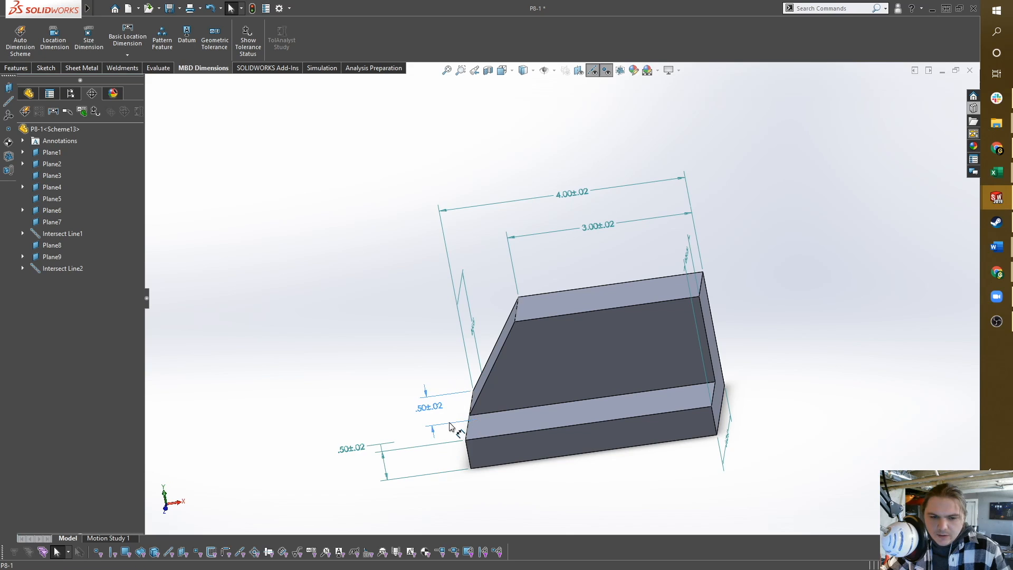
# Step: Combine the two .50 height dimensions at the sloped end into a single dimension
pyautogui.click(452, 419)
pyautogui.click(414, 453)
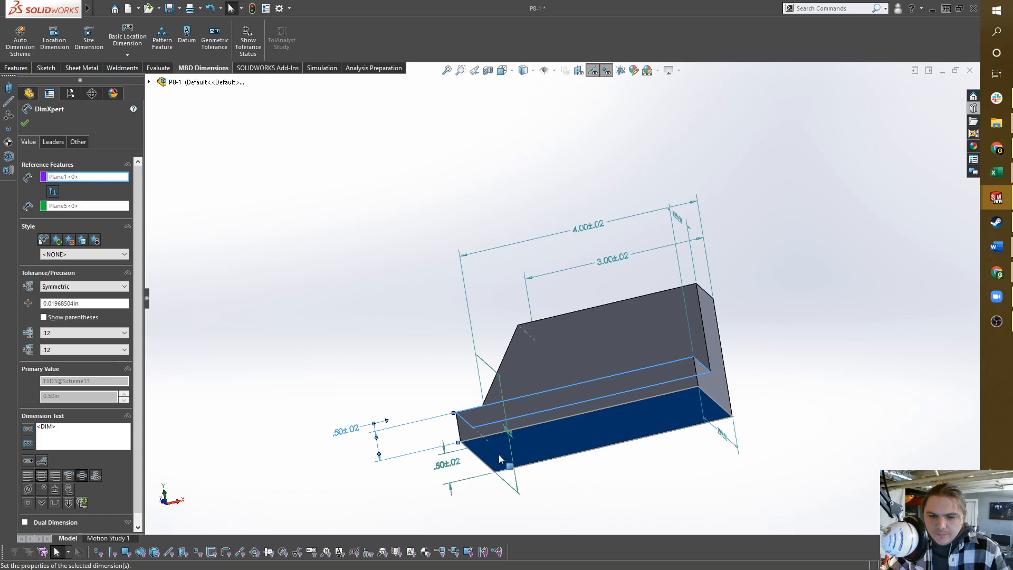
pyautogui.moveTo(495, 454); pyautogui.dragTo(515, 503, button='middle')
pyautogui.click(439, 438)
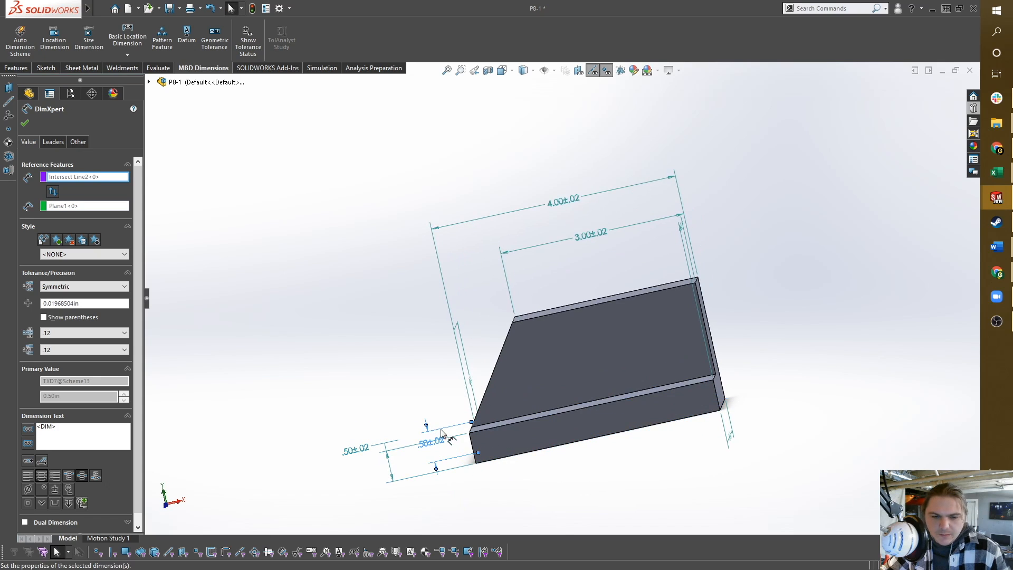
pyautogui.click(404, 450)
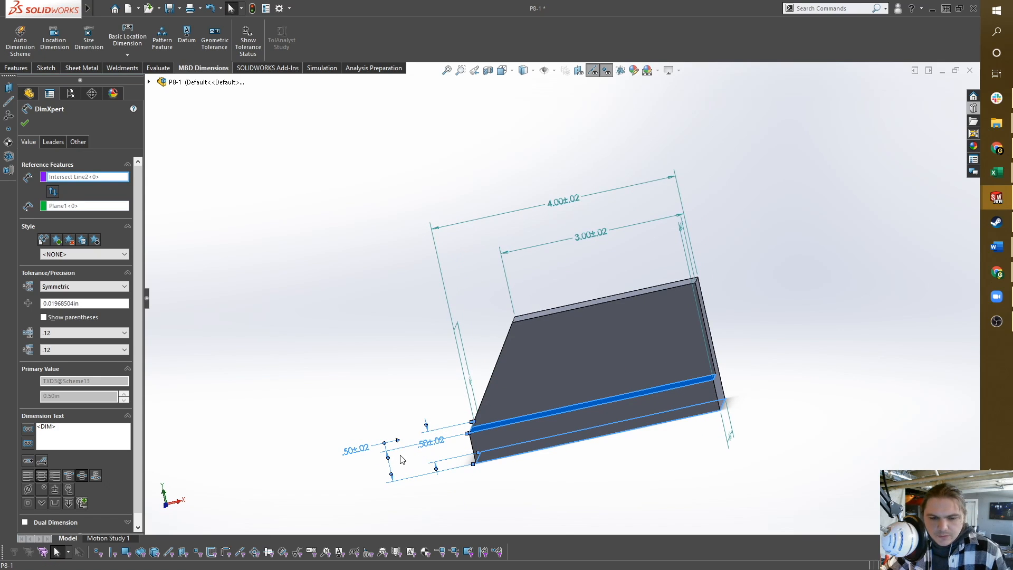
pyautogui.rightClick(401, 459)
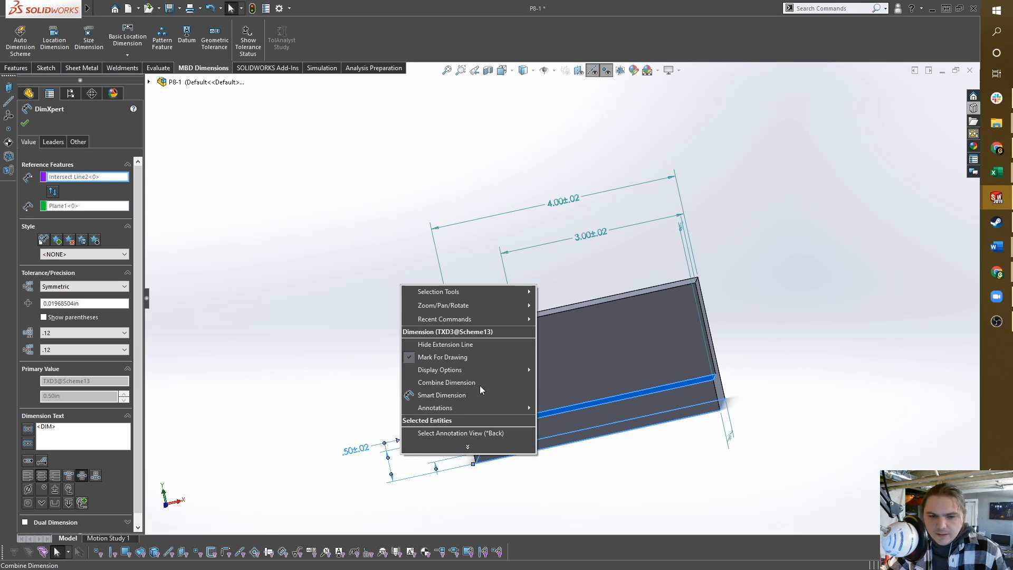
pyautogui.click(442, 382)
# Step: Reposition the combined .50 dimension beside the sloped end and turn off its instance count
pyautogui.press('Left')
pyautogui.moveTo(364, 448); pyautogui.dragTo(377, 475)
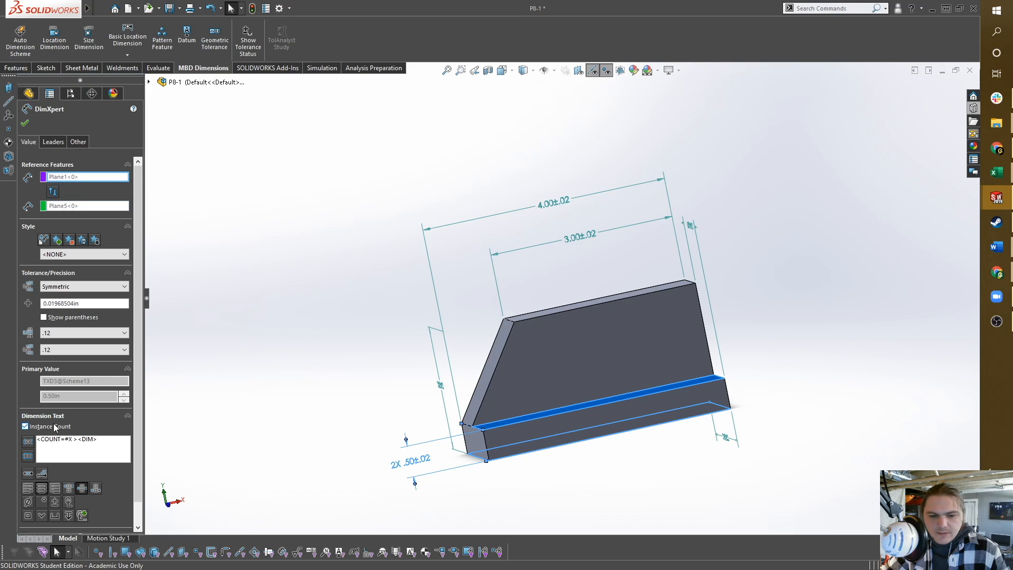
pyautogui.click(26, 426)
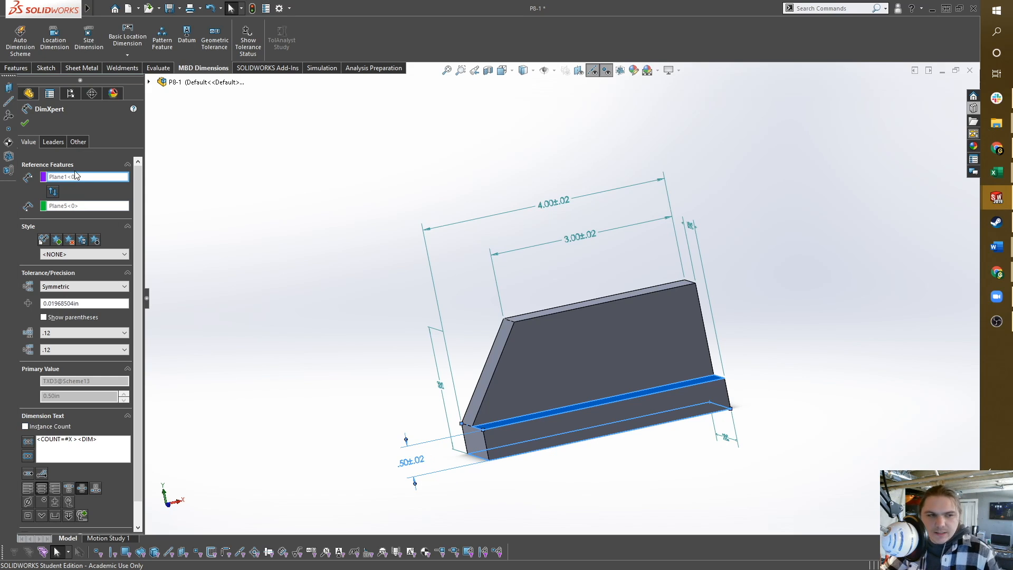
pyautogui.click(26, 126)
# Step: Turn on the tolerance status display and check the part with the combined height dimension
pyautogui.moveTo(746, 361); pyautogui.dragTo(622, 387, button='middle')
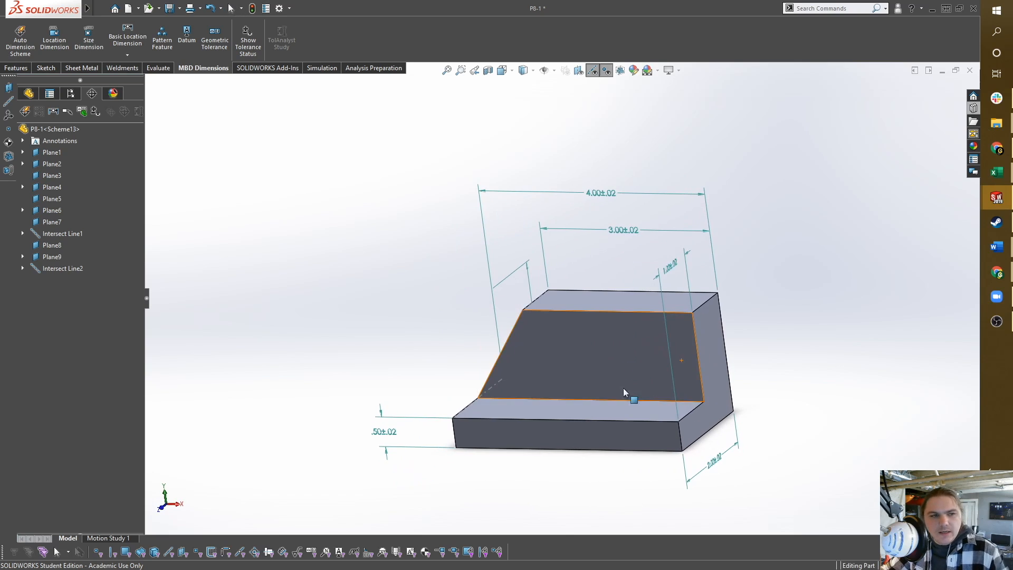
pyautogui.click(95, 113)
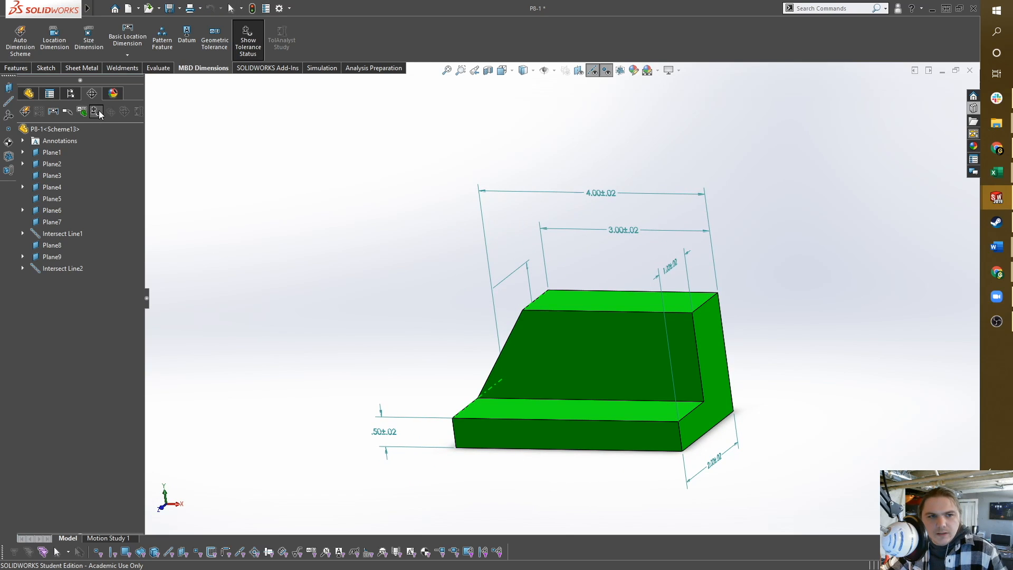
pyautogui.scroll(4, 511, 311)
pyautogui.moveTo(511, 311); pyautogui.dragTo(509, 357, button='middle')
# Step: Move the .50 ledge height dimension to the *Right annotation view
pyautogui.click(563, 360)
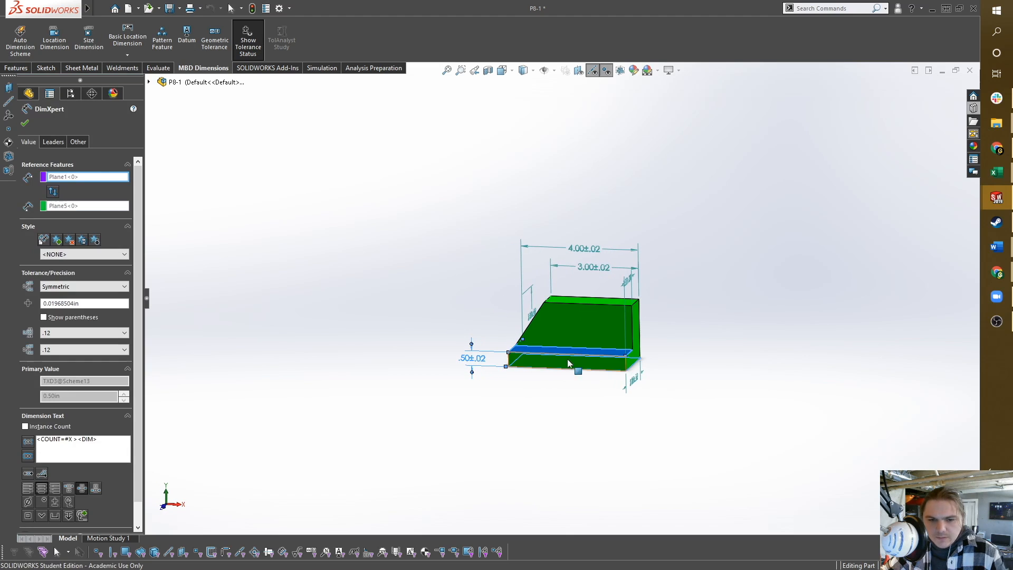
pyautogui.moveTo(681, 371); pyautogui.dragTo(681, 398, button='middle')
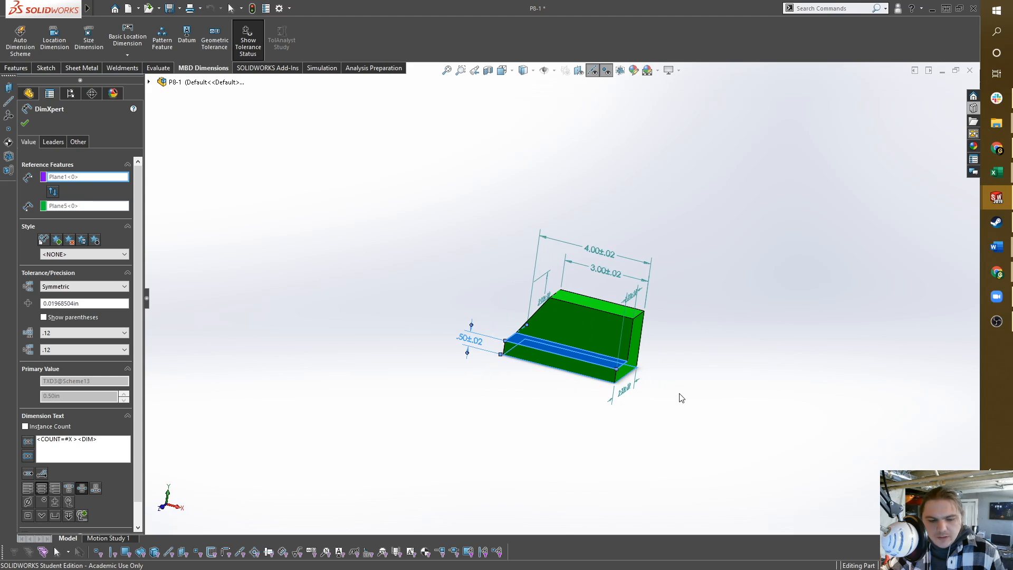
pyautogui.click(681, 398)
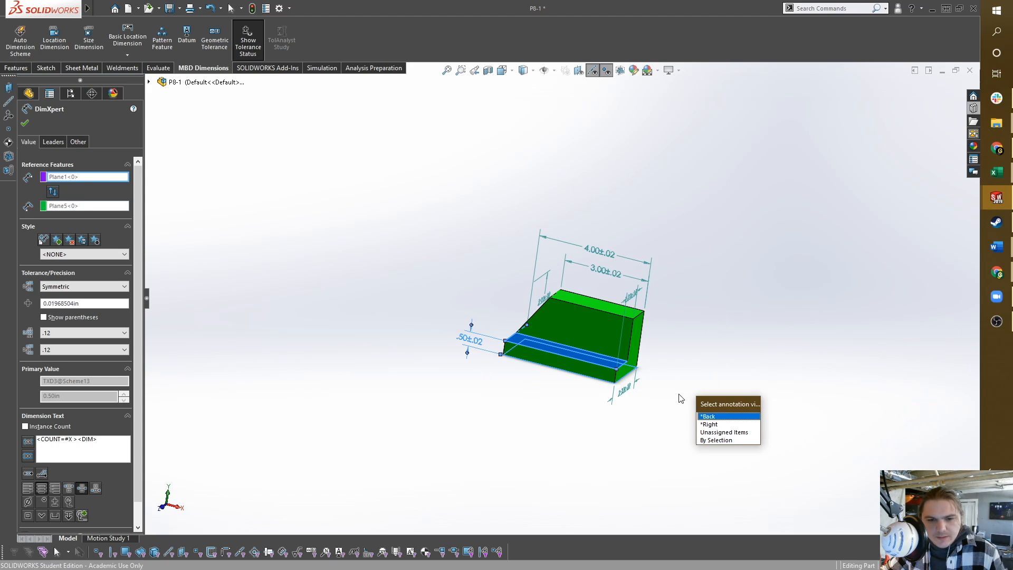
pyautogui.click(718, 424)
pyautogui.moveTo(491, 373); pyautogui.dragTo(540, 350, button='middle')
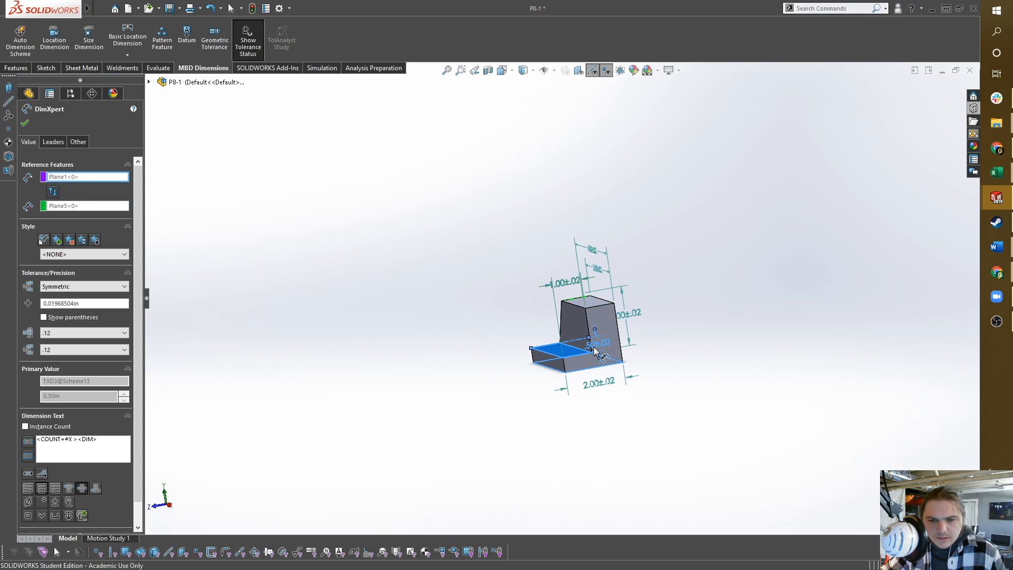
pyautogui.moveTo(677, 387); pyautogui.dragTo(642, 383, button='middle')
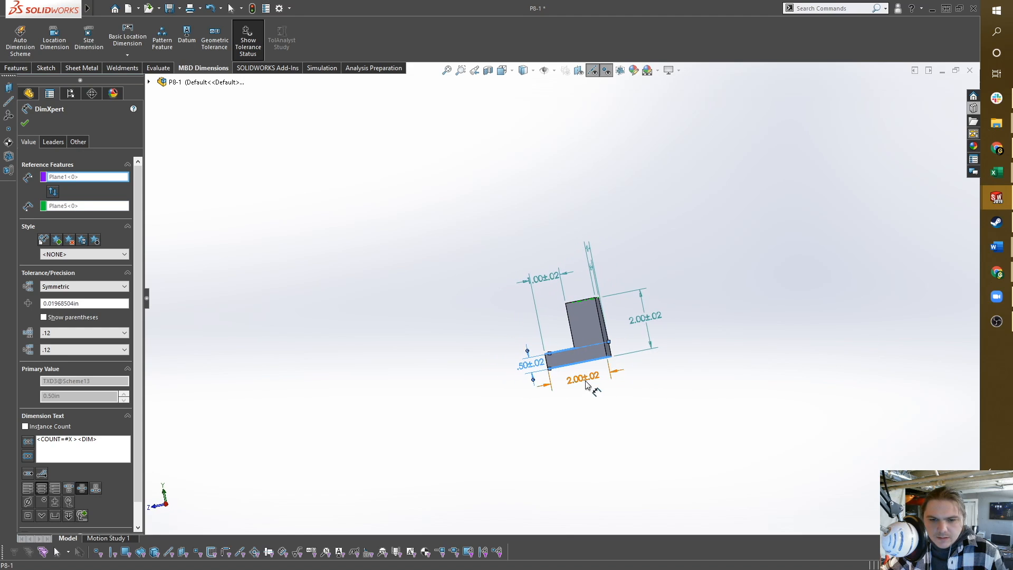
# Step: Move the 2.00 overall depth dimension above the 1.00 dimension, and the 2.00 height dimension outside the .50 ledge height dimension
pyautogui.click(559, 253)
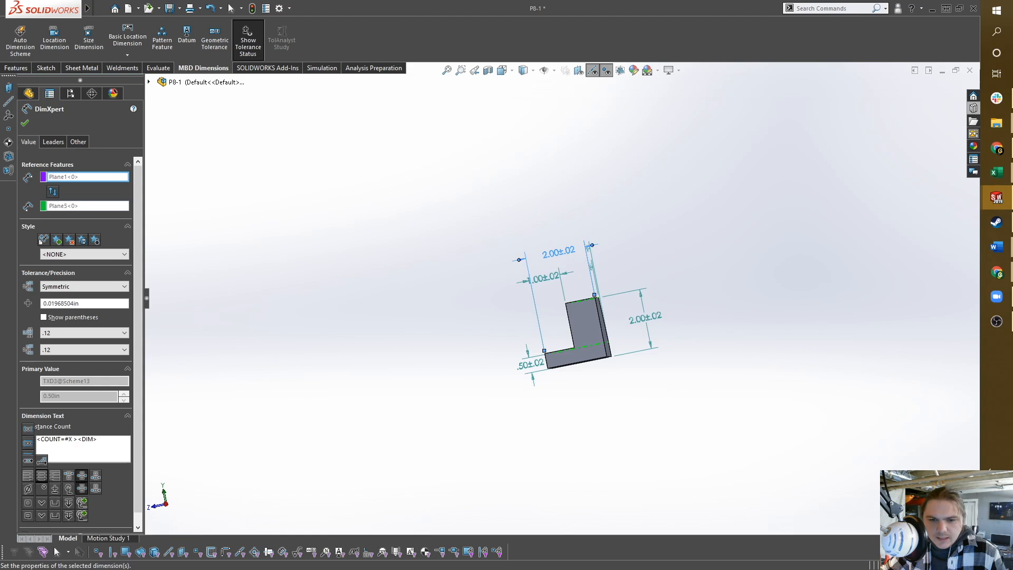
pyautogui.scroll(-3, 574, 328)
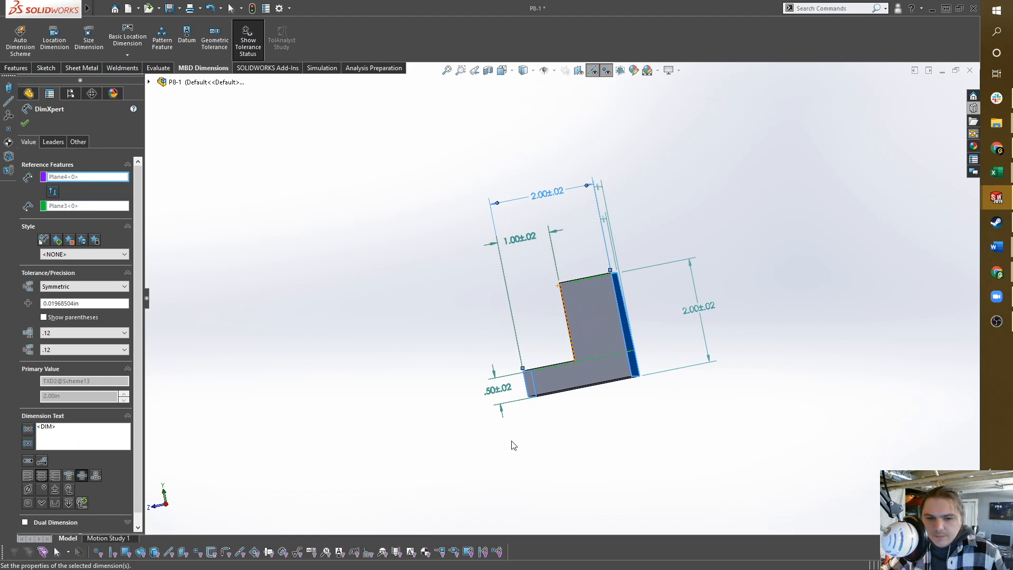
pyautogui.scroll(-6, 521, 364)
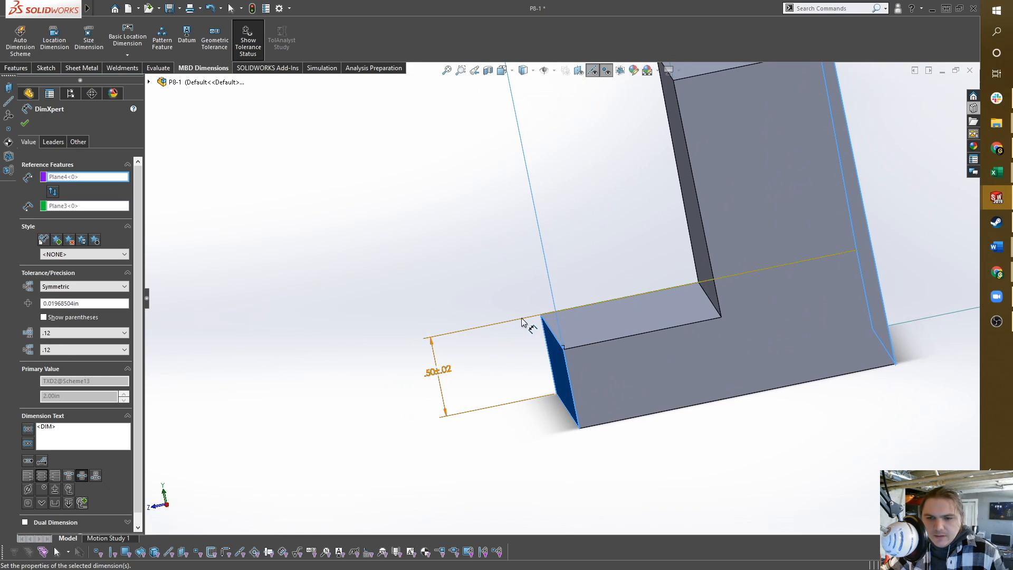
pyautogui.scroll(5, 525, 322)
pyautogui.moveTo(583, 339)
pyautogui.mouseDown(button='middle')
pyautogui.moveTo(615, 336)
pyautogui.moveTo(549, 357)
pyautogui.moveTo(565, 362)
pyautogui.moveTo(553, 357)
pyautogui.moveTo(565, 375)
pyautogui.moveTo(576, 338)
pyautogui.mouseUp(button='middle')
pyautogui.moveTo(700, 261); pyautogui.dragTo(483, 287)
pyautogui.moveTo(571, 293); pyautogui.dragTo(663, 275, button='middle')
pyautogui.click(808, 251)
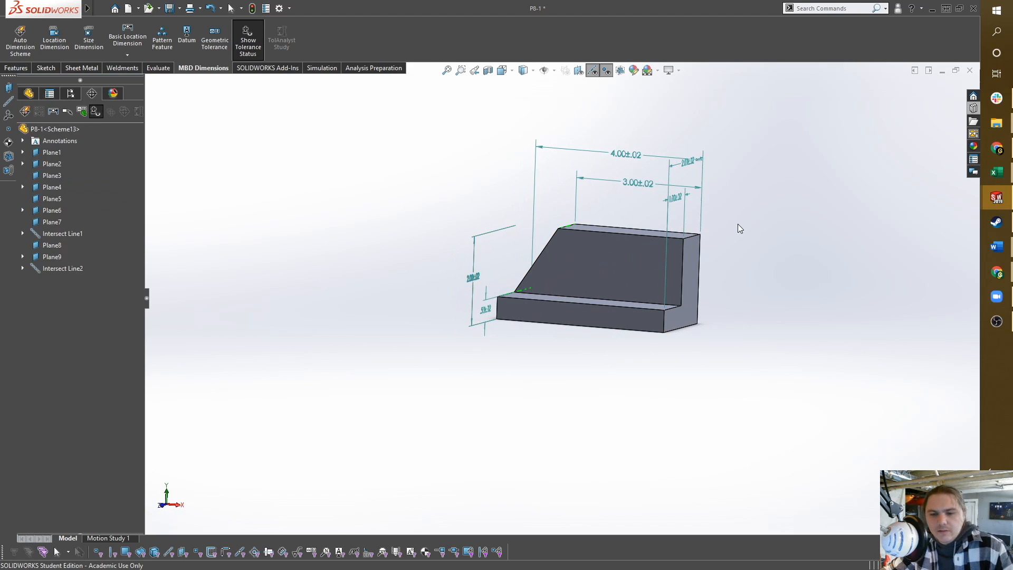
# Step: Publish the part's Default configuration to eDrawings and inspect the dimensioned model there
pyautogui.click(101, 8)
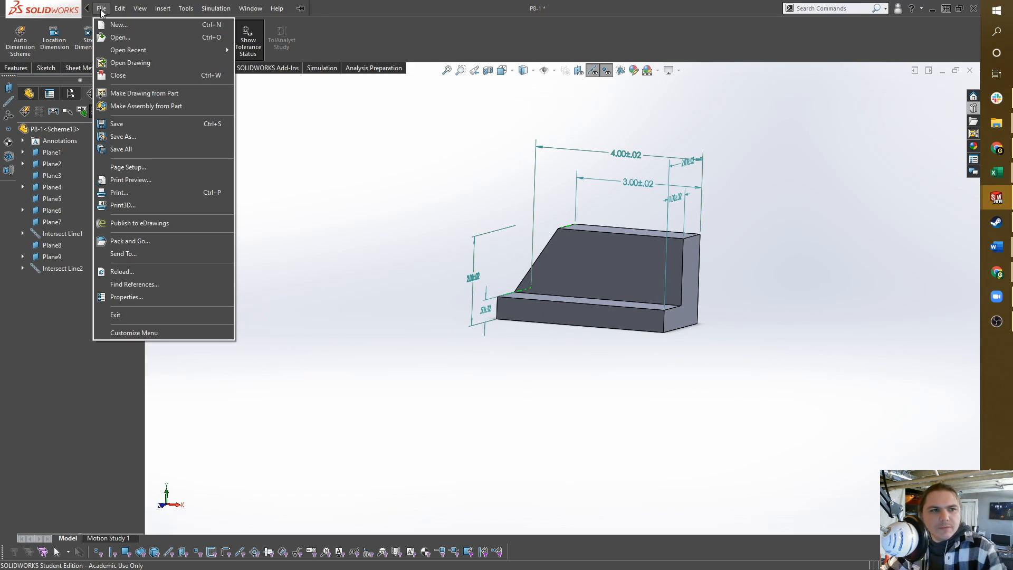
pyautogui.click(149, 224)
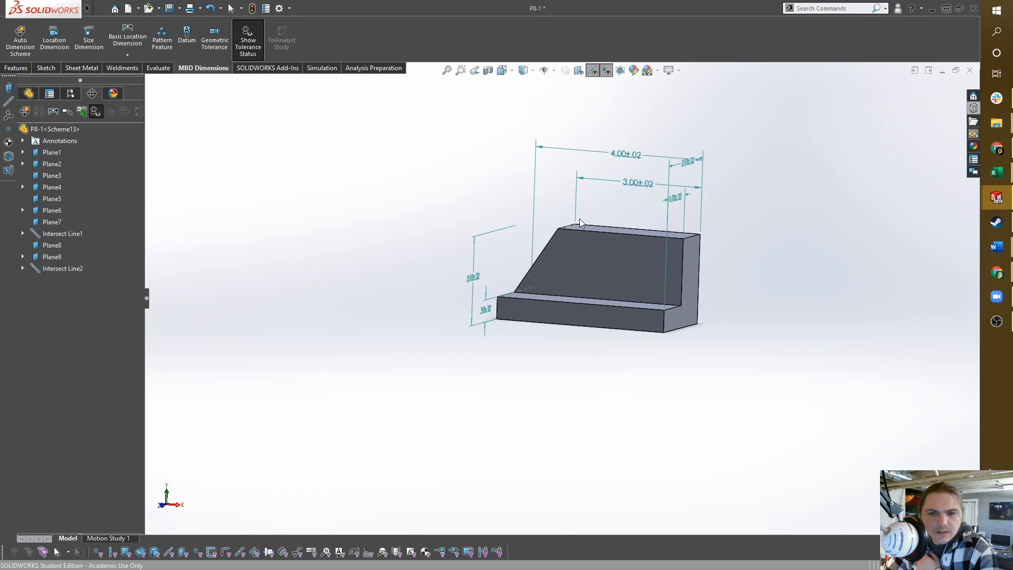
pyautogui.moveTo(876, 119); pyautogui.dragTo(353, 128)
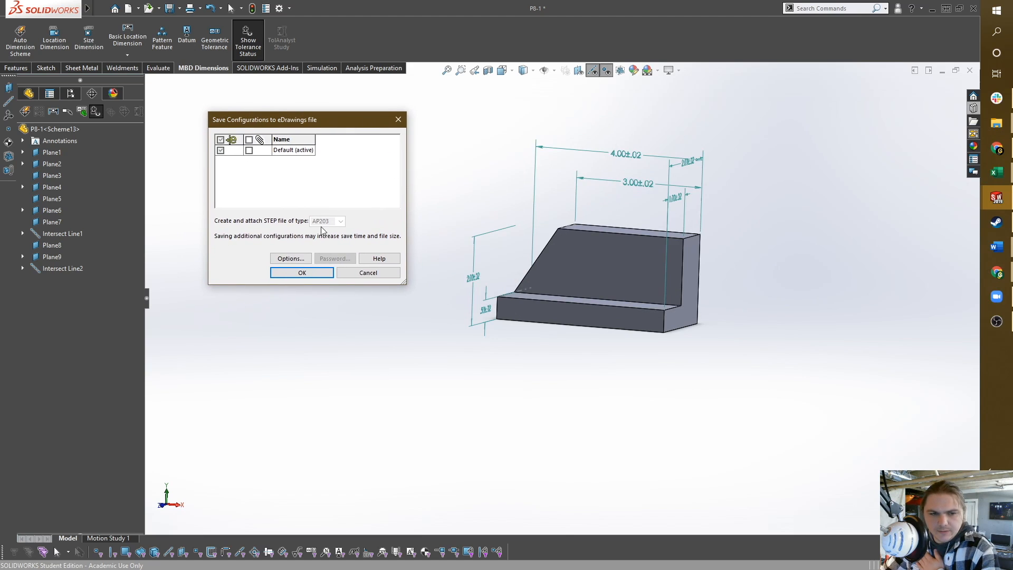
pyautogui.click(302, 273)
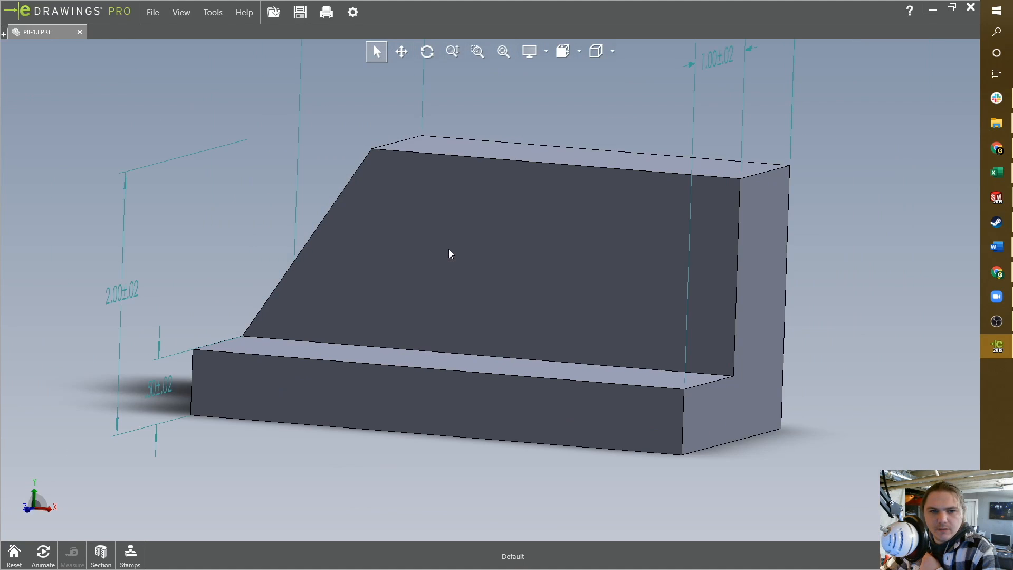
pyautogui.moveTo(449, 250); pyautogui.dragTo(524, 273)
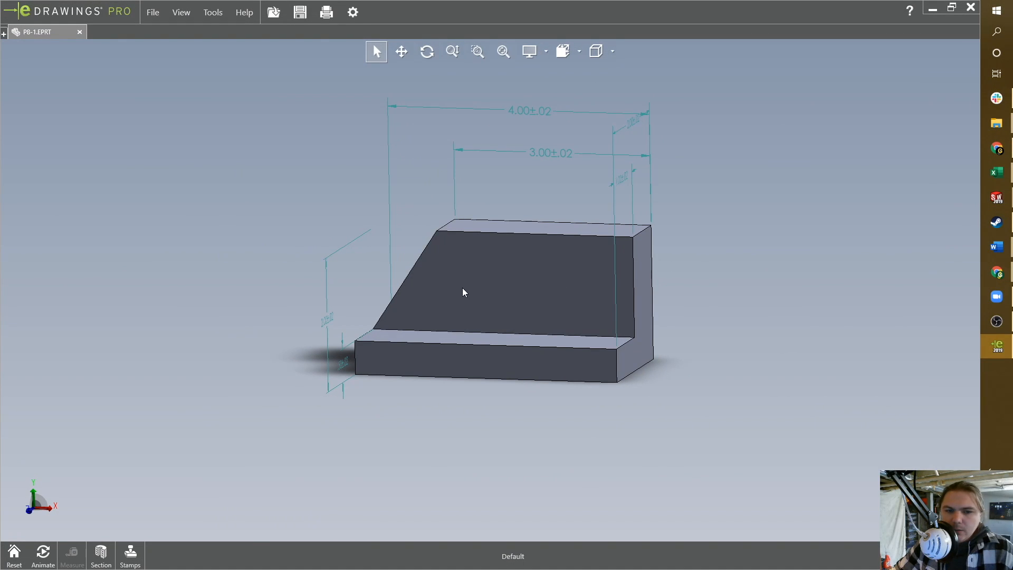
pyautogui.moveTo(357, 229); pyautogui.dragTo(389, 252)
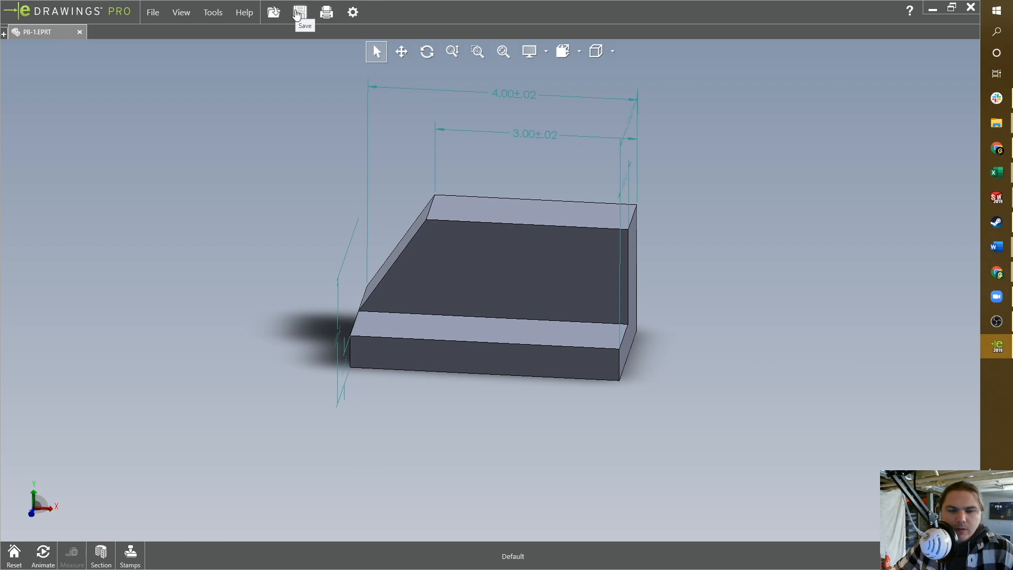
pyautogui.click(298, 13)
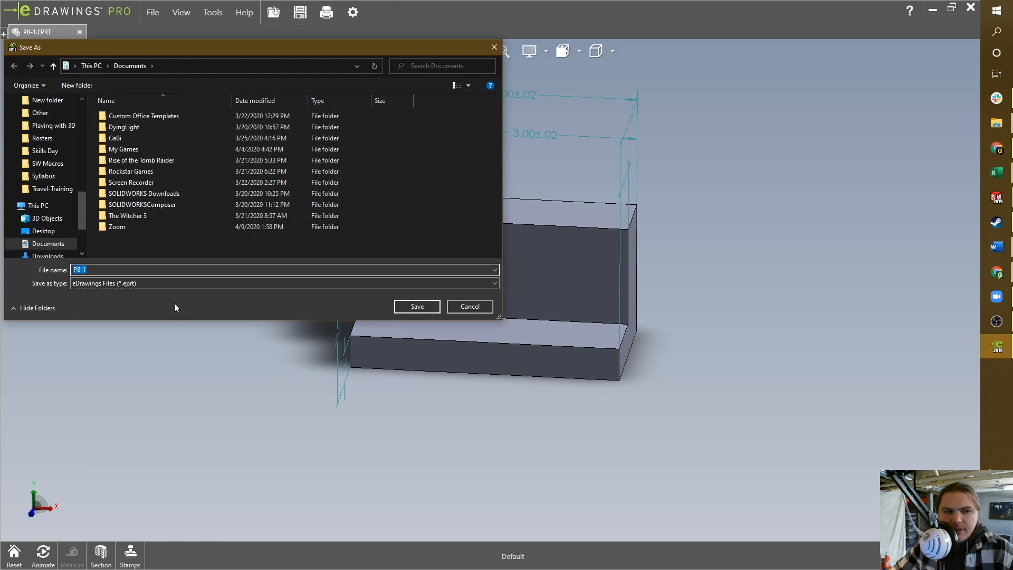
pyautogui.scroll(2, 75, 153)
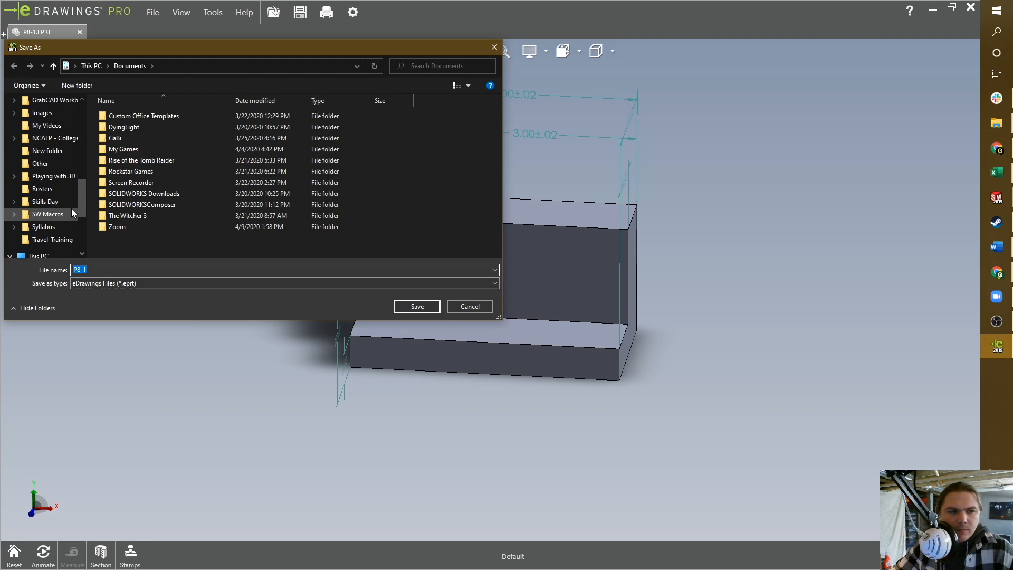
pyautogui.scroll(-3, 48, 174)
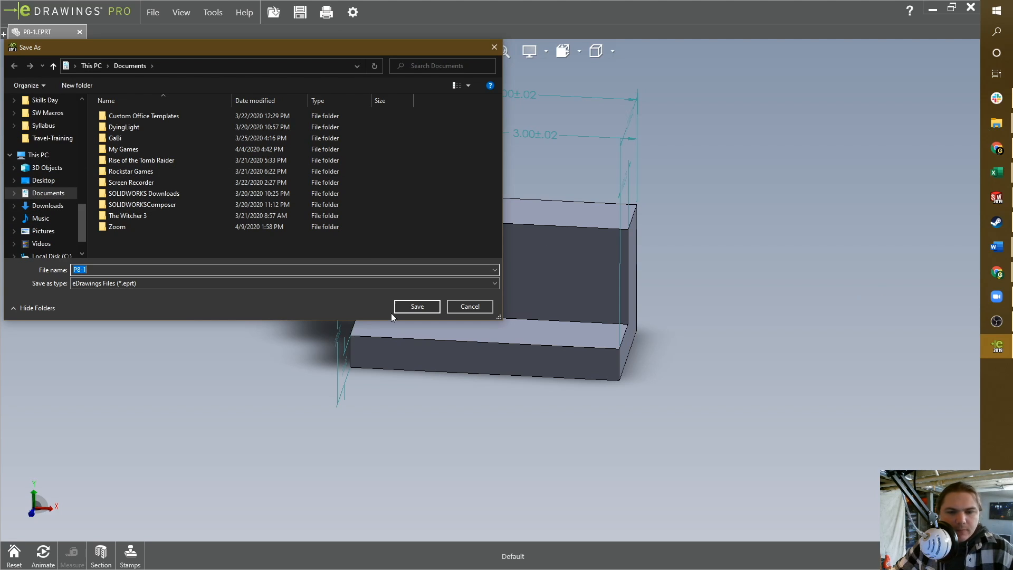
pyautogui.click(475, 306)
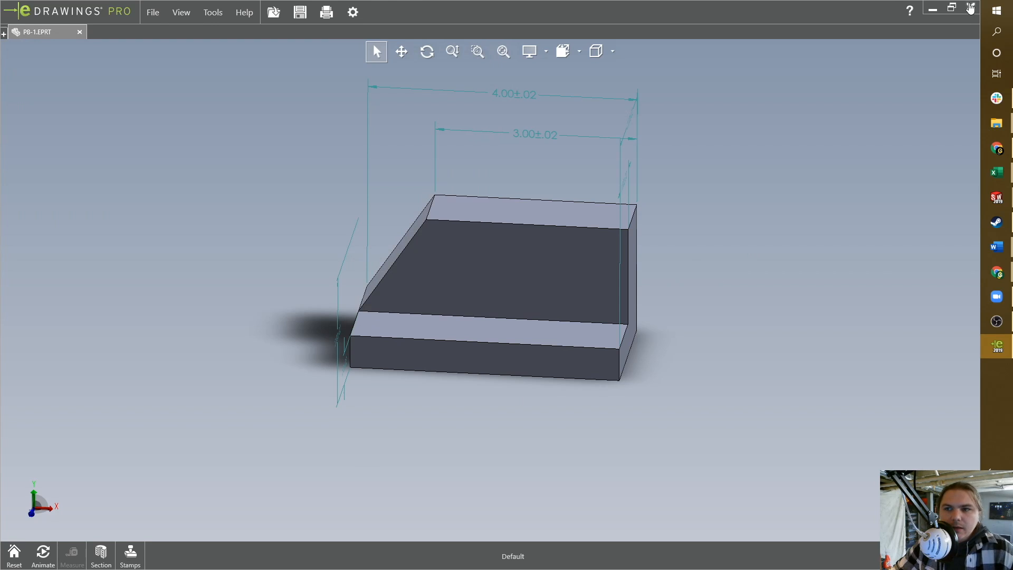
# Step: Close eDrawings, return to SOLIDWORKS and reposition the 4.00 overall length dimension above the part
pyautogui.click(970, 9)
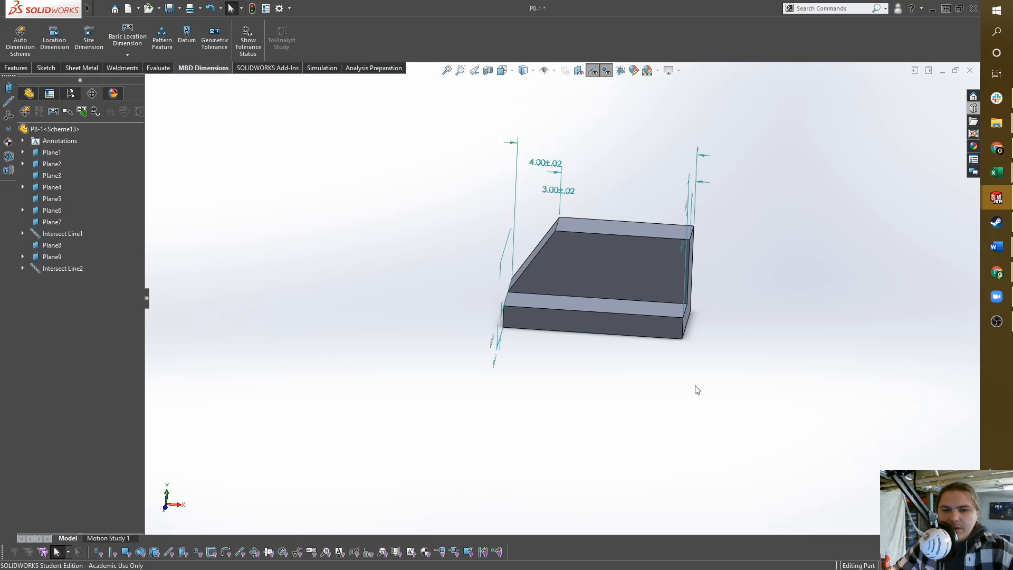
pyautogui.moveTo(538, 168)
pyautogui.mouseDown()
pyautogui.moveTo(579, 158)
pyautogui.moveTo(557, 167)
pyautogui.mouseUp()
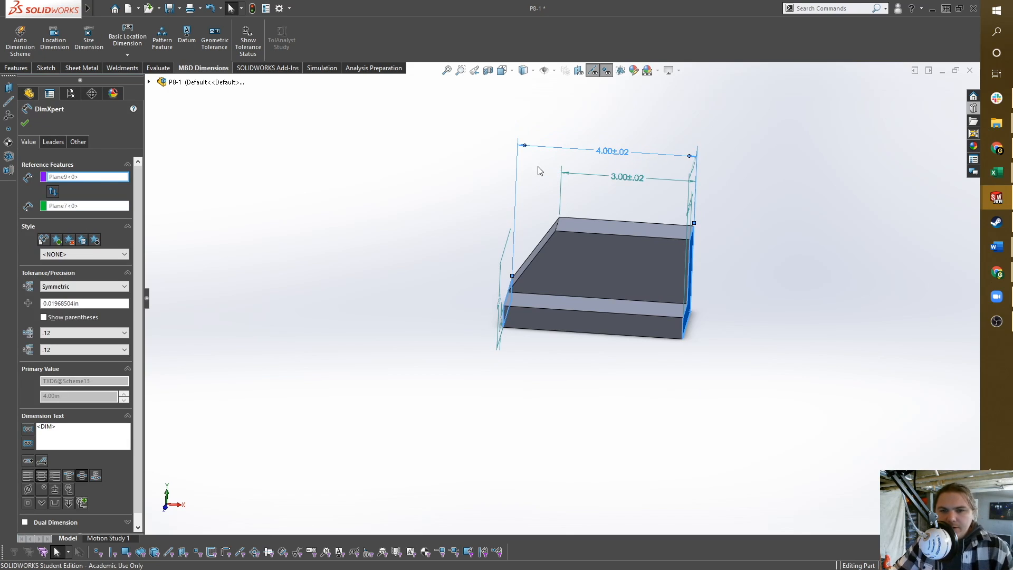
pyautogui.moveTo(729, 231)
pyautogui.mouseDown(button='middle')
pyautogui.moveTo(688, 217)
pyautogui.moveTo(717, 224)
pyautogui.mouseUp(button='middle')
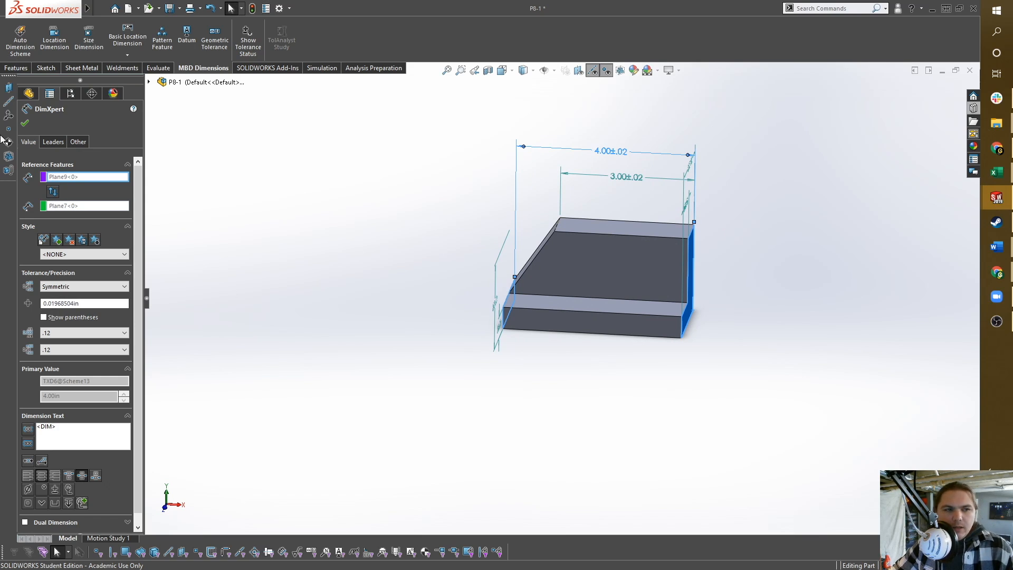
# Step: Show the tolerance status in the DimXpert tree view and check P8-1 from the underside and front
pyautogui.click(92, 93)
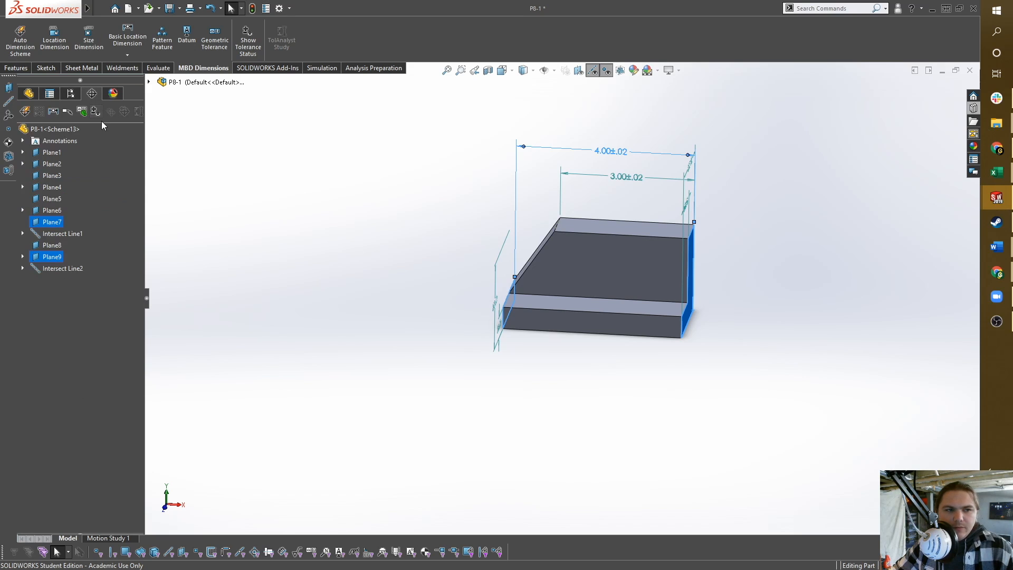
pyautogui.click(95, 112)
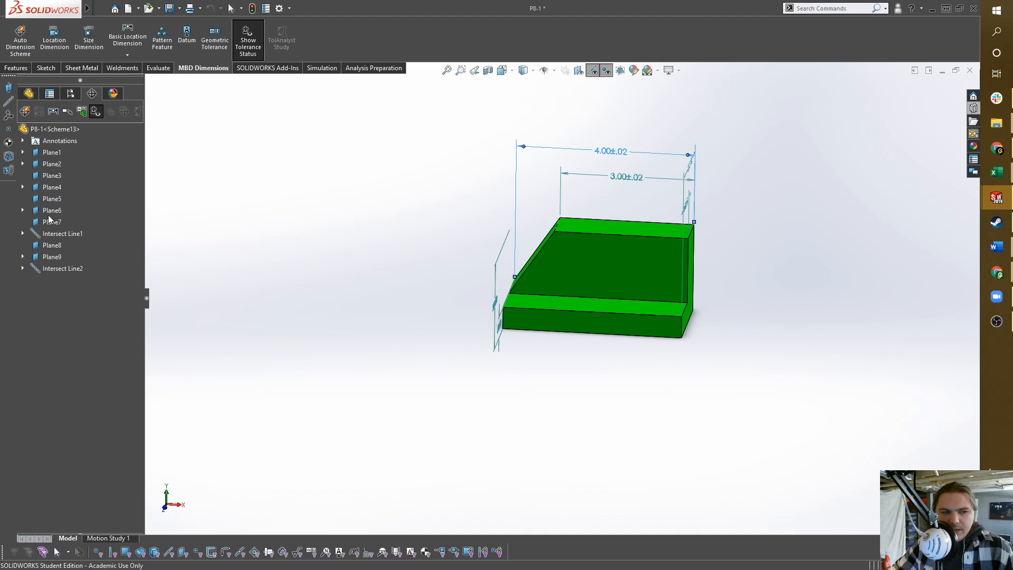
pyautogui.moveTo(481, 334); pyautogui.dragTo(806, 253, button='middle')
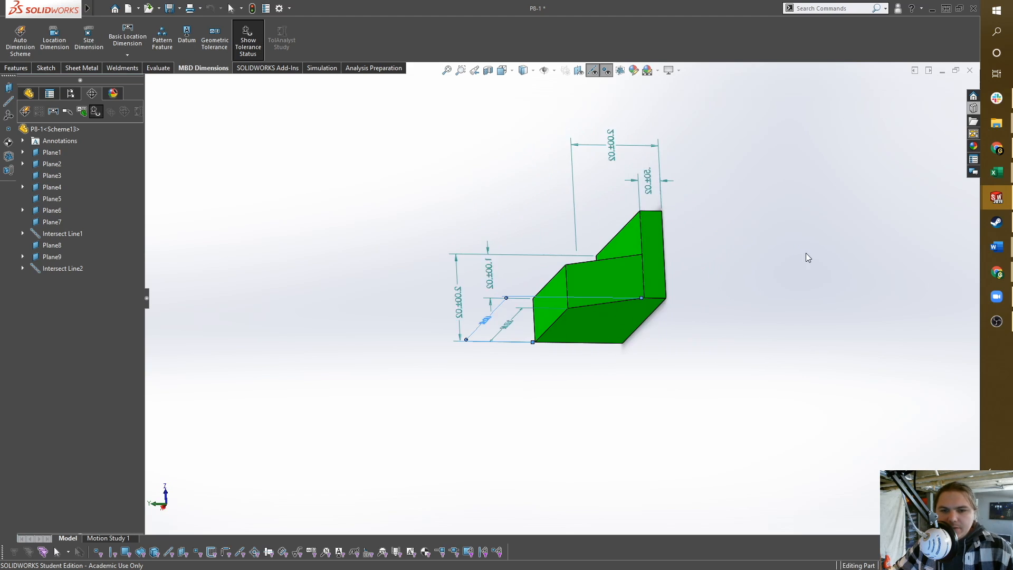
pyautogui.moveTo(660, 324); pyautogui.dragTo(506, 238, button='middle')
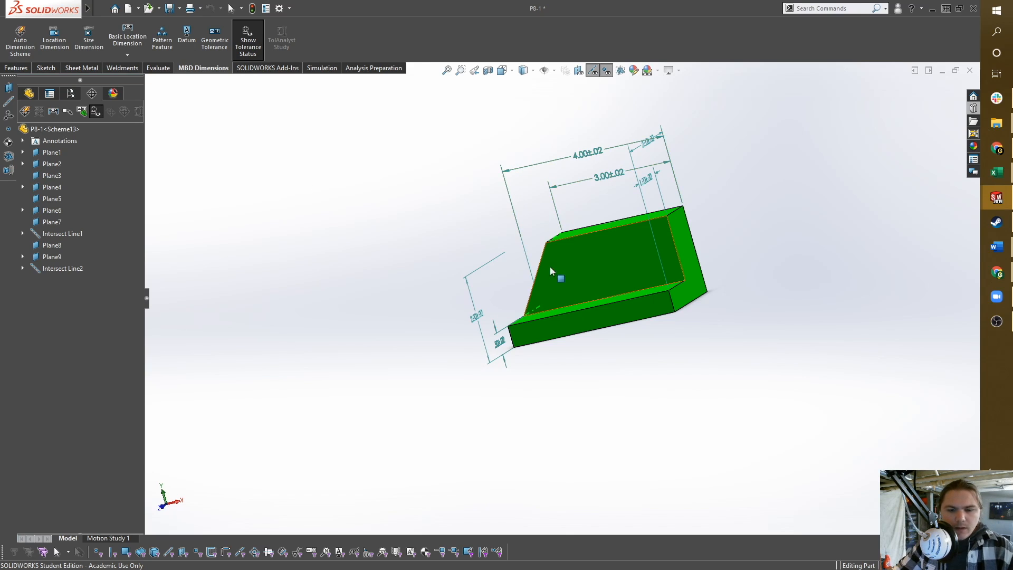
# Step: Save part P8-1 in its current state and switch to the open part P8-8
pyautogui.hotkey('ctrl', 's')
pyautogui.moveTo(622, 288); pyautogui.dragTo(554, 366, button='middle')
pyautogui.hotkey('ctrl', '7')
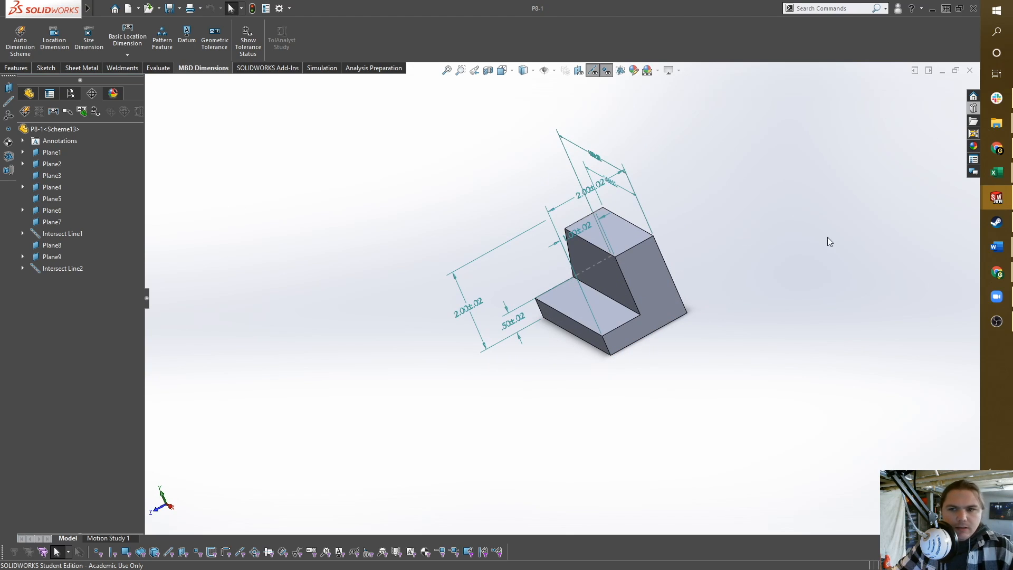
pyautogui.hotkey('ctrl', 'Tab')
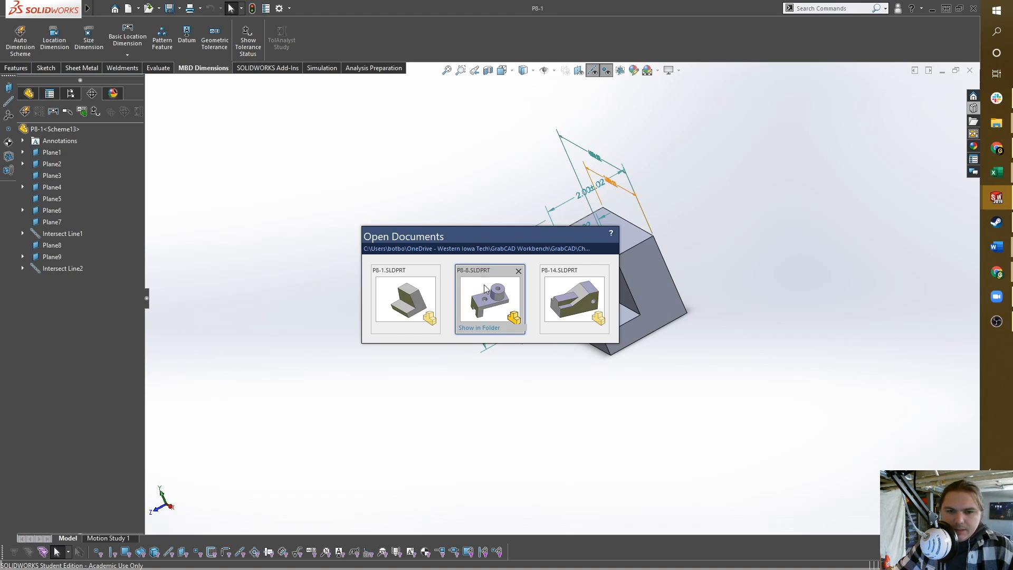
pyautogui.click(491, 311)
pyautogui.moveTo(591, 264); pyautogui.dragTo(527, 333, button='middle')
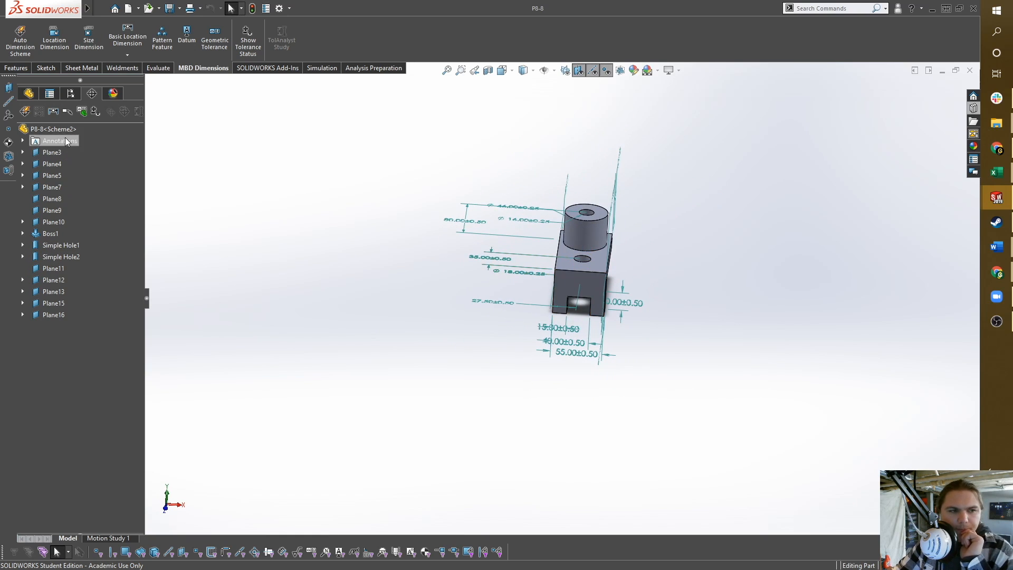
# Step: Turn on the tolerance status display for P8-8 and inspect the slotted legs from below
pyautogui.click(96, 112)
pyautogui.moveTo(727, 292); pyautogui.dragTo(705, 264, button='middle')
pyautogui.scroll(-3, 610, 229)
pyautogui.scroll(-2, 671, 305)
pyautogui.moveTo(588, 260); pyautogui.dragTo(454, 253, button='middle')
pyautogui.scroll(-4, 445, 280)
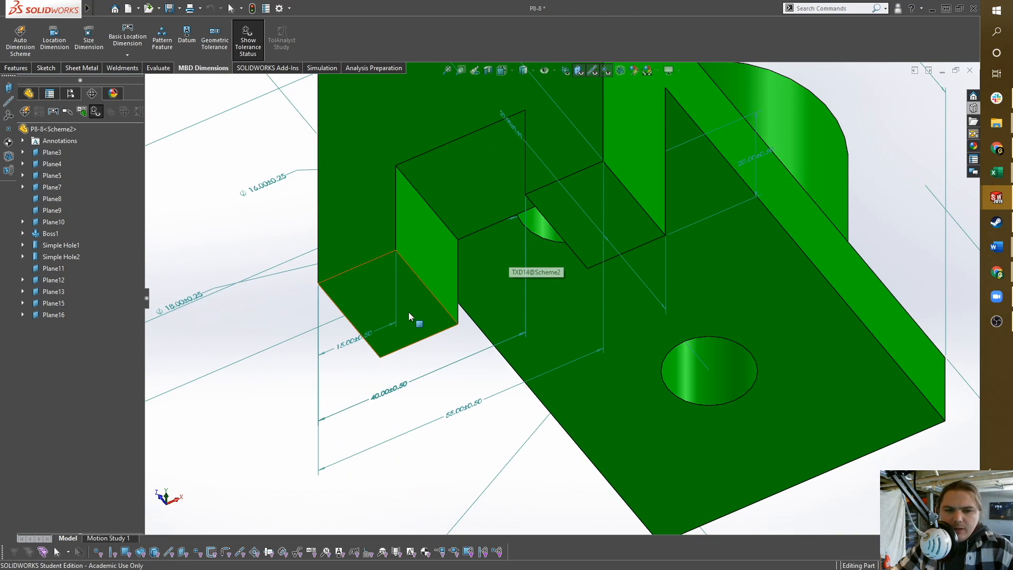
# Step: Find which DimXpert plane feature belongs to the bottom faces of the two legs on P8-8
pyautogui.click(410, 316)
pyautogui.moveTo(498, 227); pyautogui.dragTo(545, 369, button='middle')
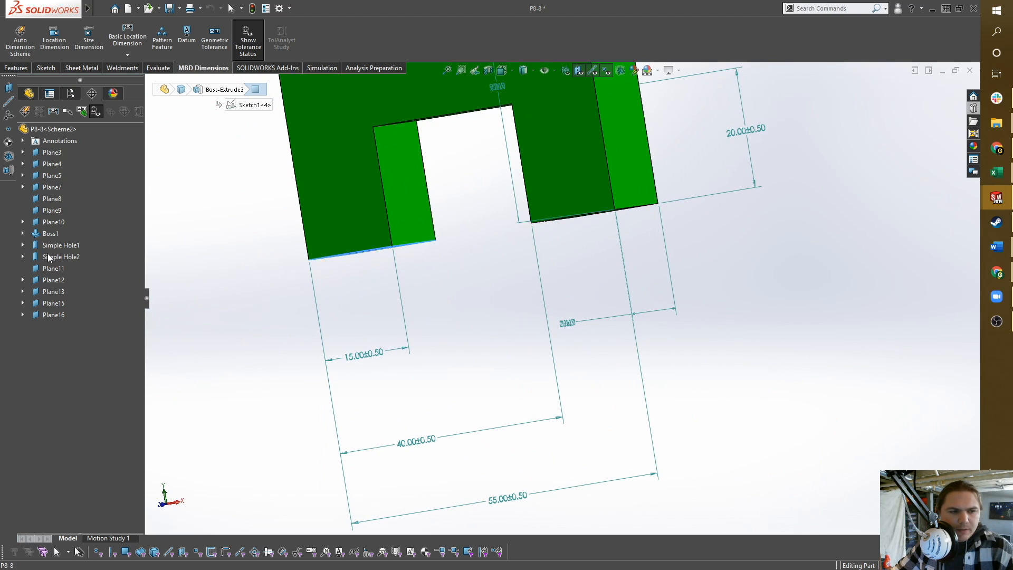
pyautogui.click(42, 269)
pyautogui.moveTo(251, 281); pyautogui.dragTo(363, 267, button='middle')
pyautogui.click(359, 264)
pyautogui.click(49, 154)
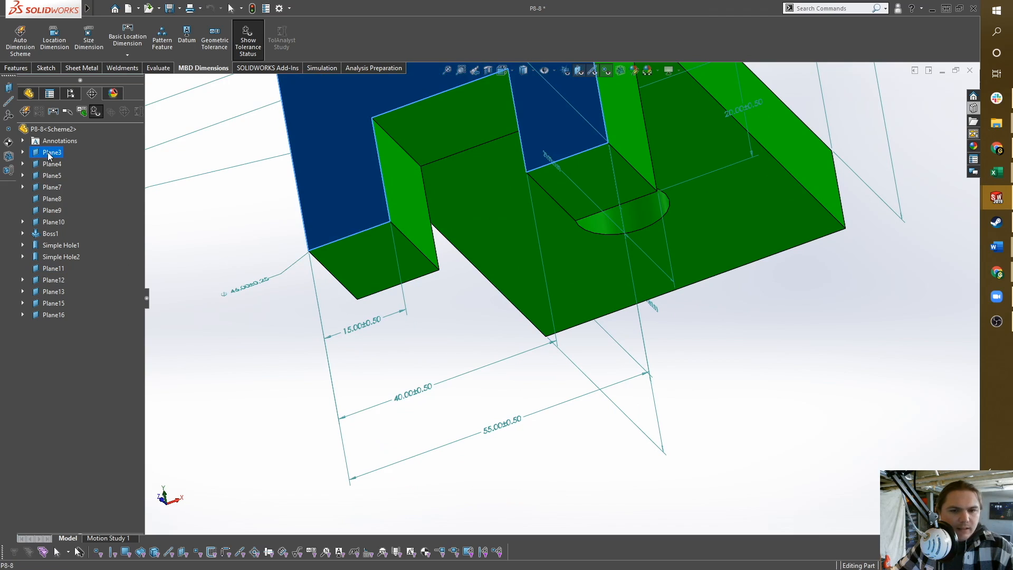
# Step: Delete the Plane7 DimXpert feature on the legs' bottom faces together with its dependent distance dimensions
pyautogui.click(47, 188)
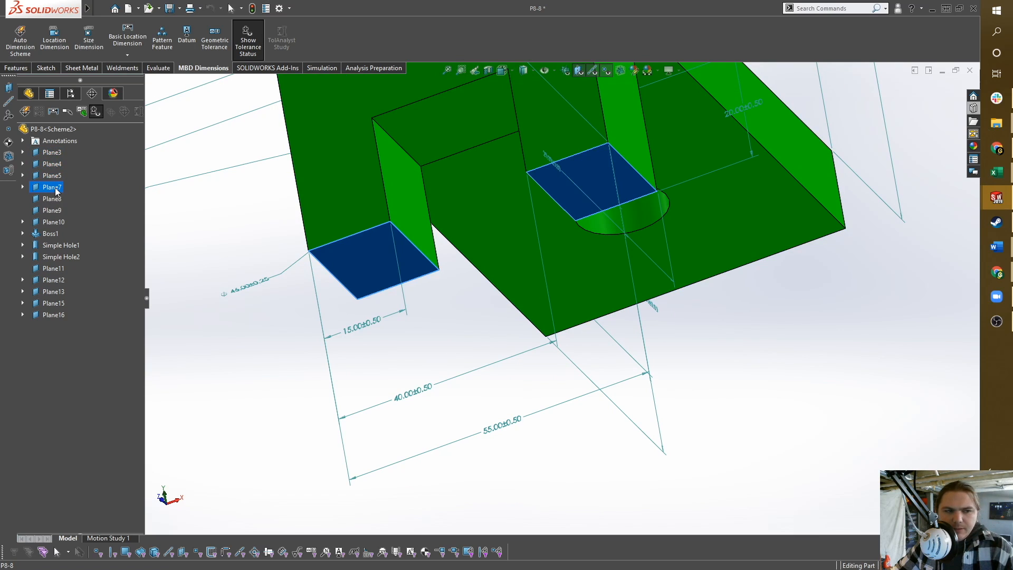
pyautogui.rightClick(57, 191)
pyautogui.click(90, 220)
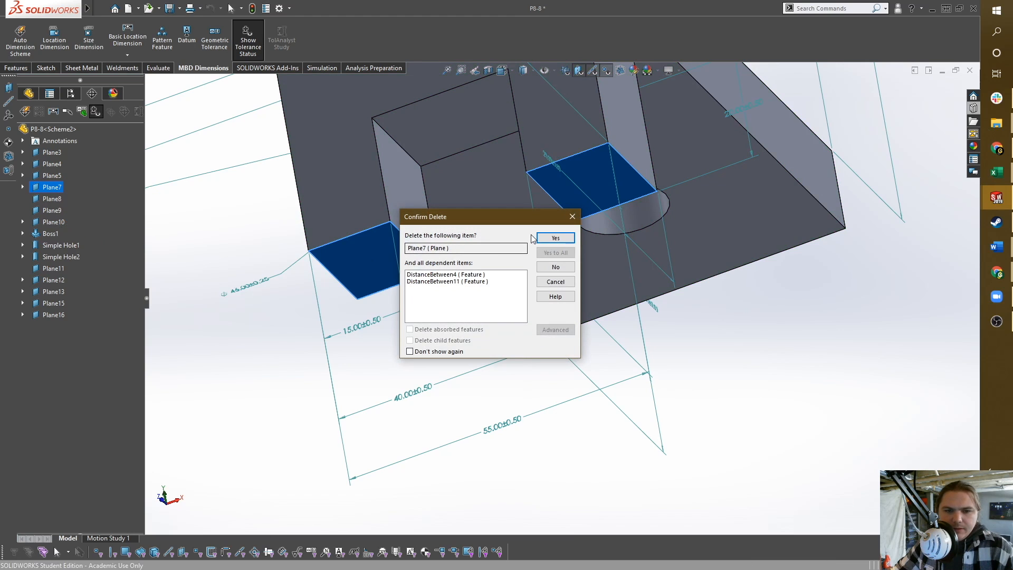
pyautogui.click(559, 238)
# Step: Examine the Plane13 feature at the top of the slot and display the part's tolerance status again
pyautogui.scroll(6, 407, 256)
pyautogui.moveTo(414, 262); pyautogui.dragTo(435, 346, button='middle')
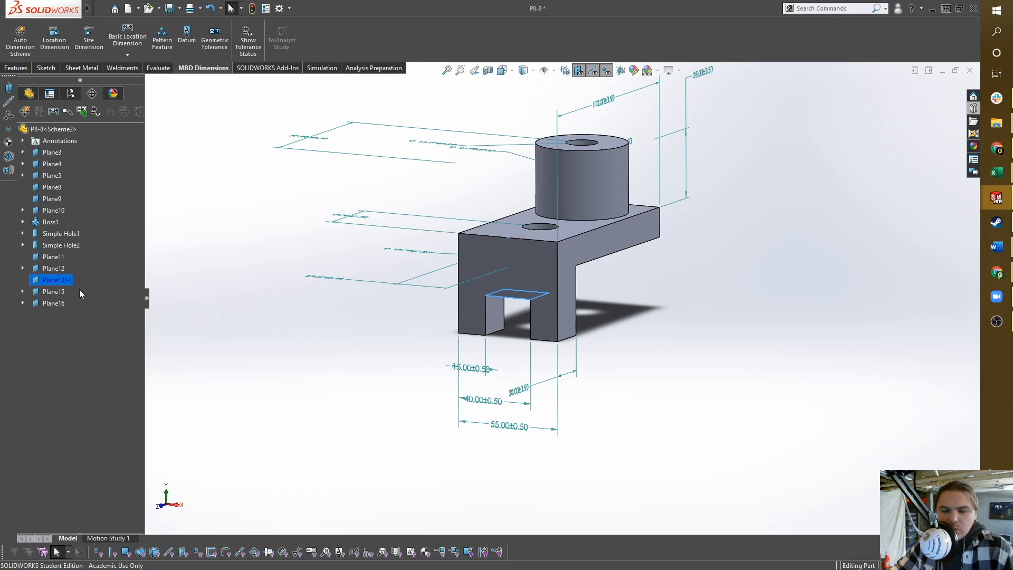
pyautogui.moveTo(490, 319); pyautogui.dragTo(467, 323, button='middle')
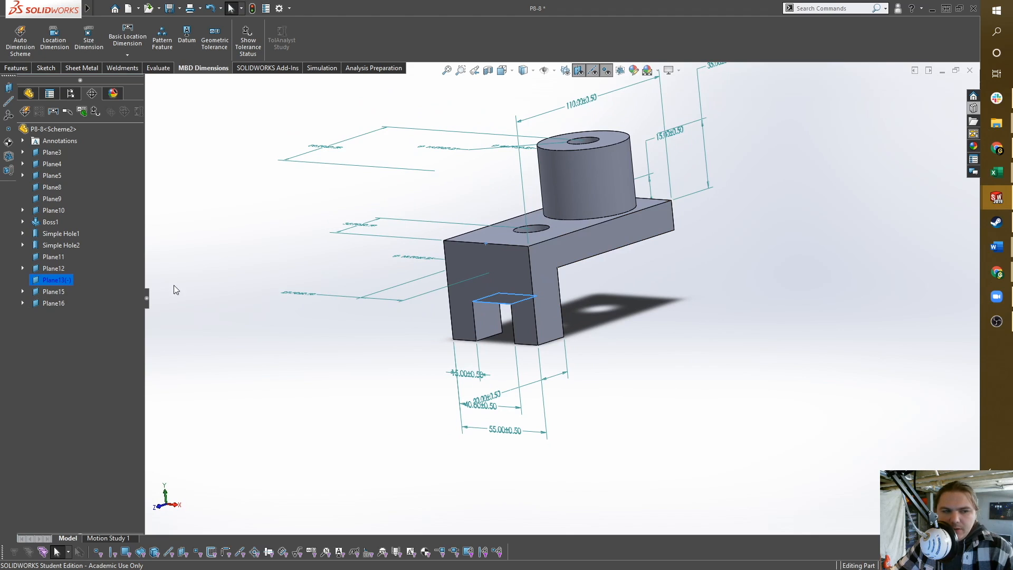
pyautogui.click(213, 149)
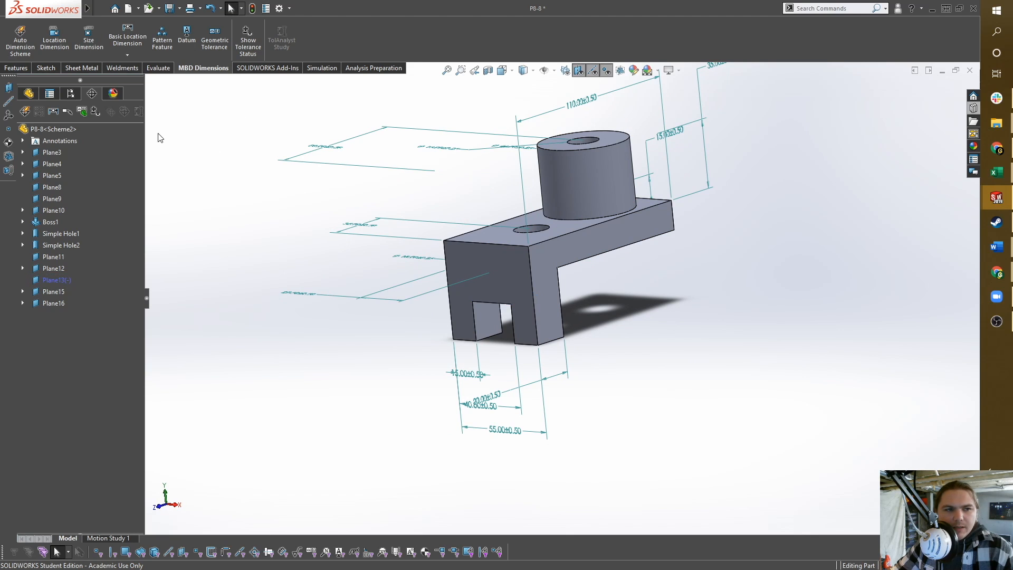
pyautogui.click(96, 113)
pyautogui.moveTo(496, 382); pyautogui.dragTo(302, 331, button='middle')
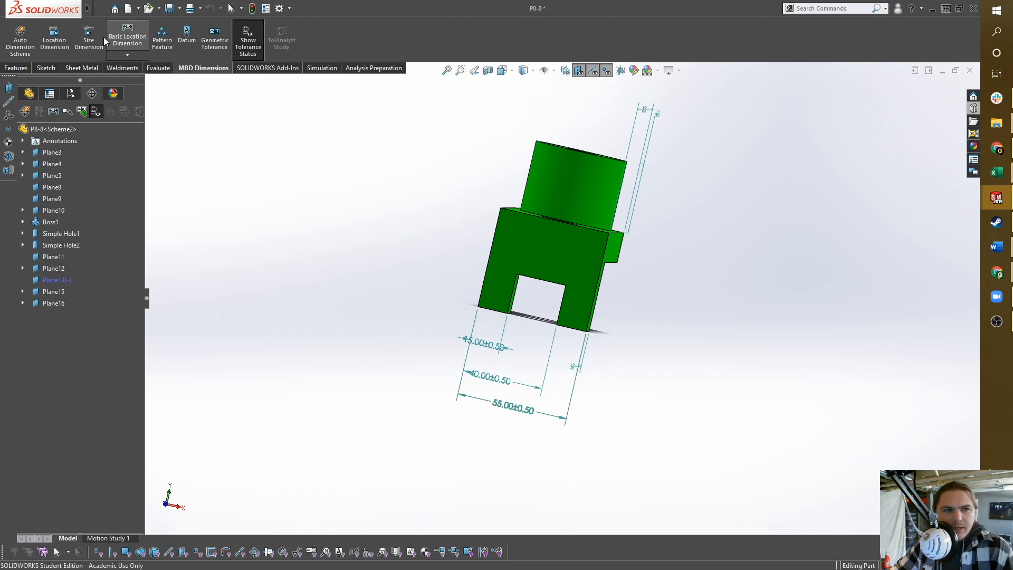
# Step: Start a location dimension and combine the bottom faces of both legs into one compound plane feature
pyautogui.click(61, 46)
pyautogui.moveTo(393, 323); pyautogui.dragTo(375, 139, button='middle')
pyautogui.scroll(-5, 488, 209)
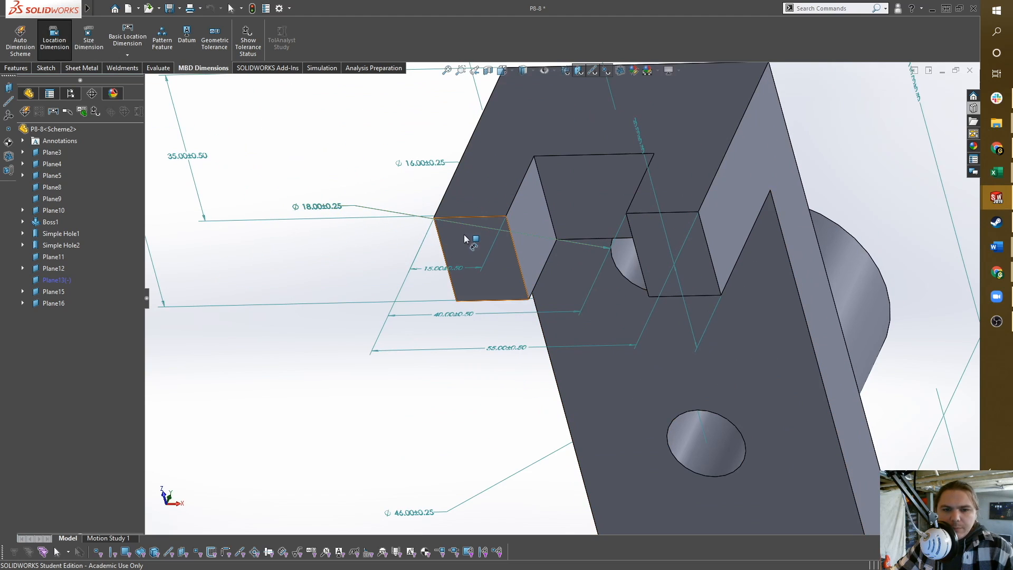
pyautogui.click(466, 250)
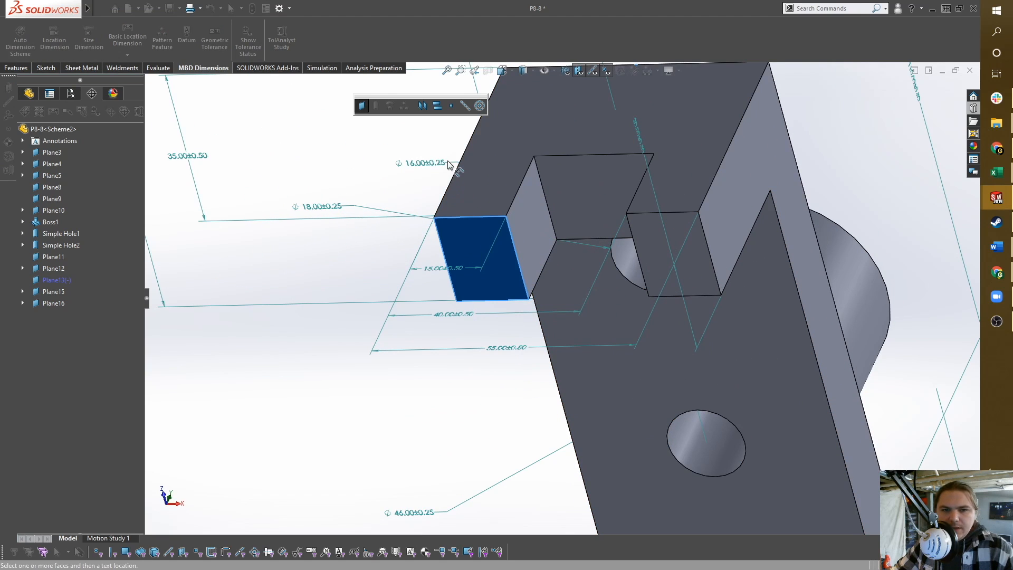
pyautogui.click(438, 107)
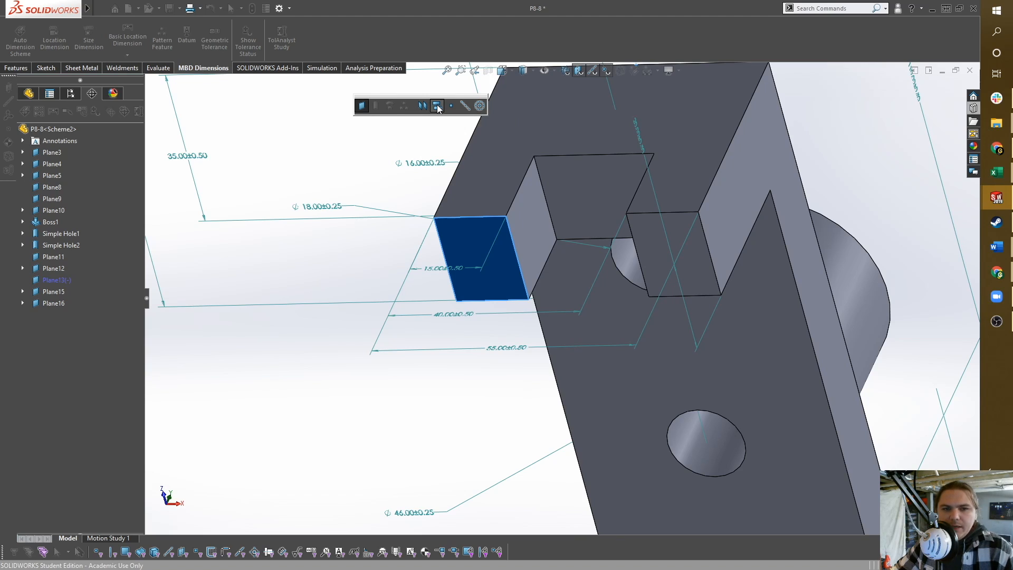
pyautogui.click(675, 242)
pyautogui.click(361, 156)
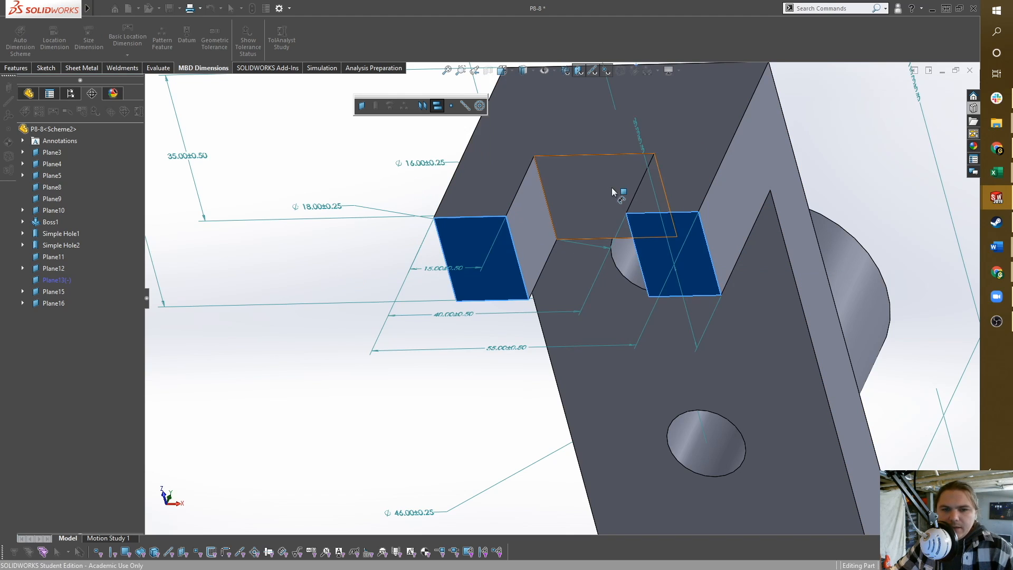
# Step: Add the location dimension between the slot's top face and the leg bottoms, placing it beside the outer leg
pyautogui.click(579, 205)
pyautogui.scroll(3, 579, 204)
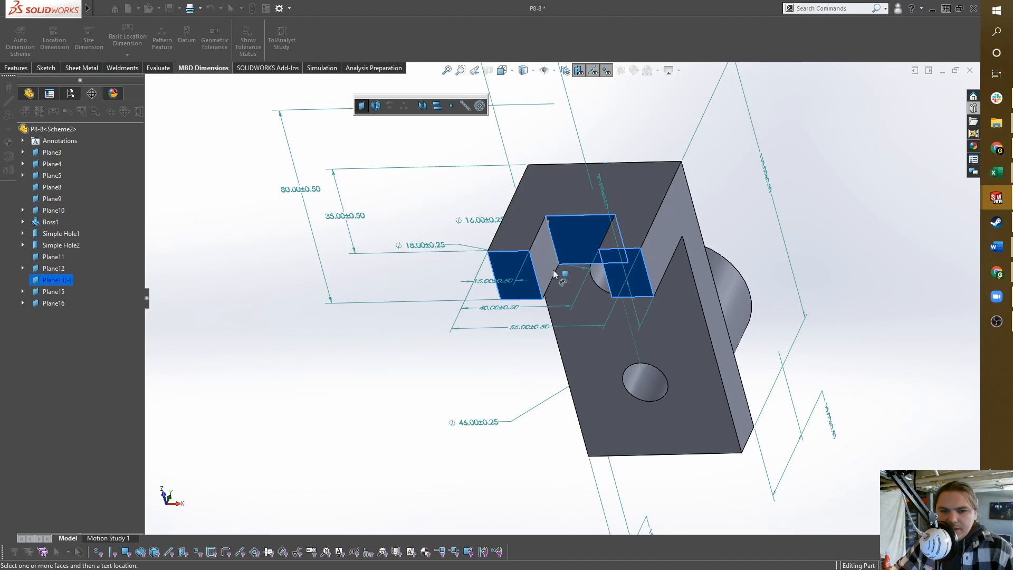
pyautogui.moveTo(553, 270); pyautogui.dragTo(565, 370, button='middle')
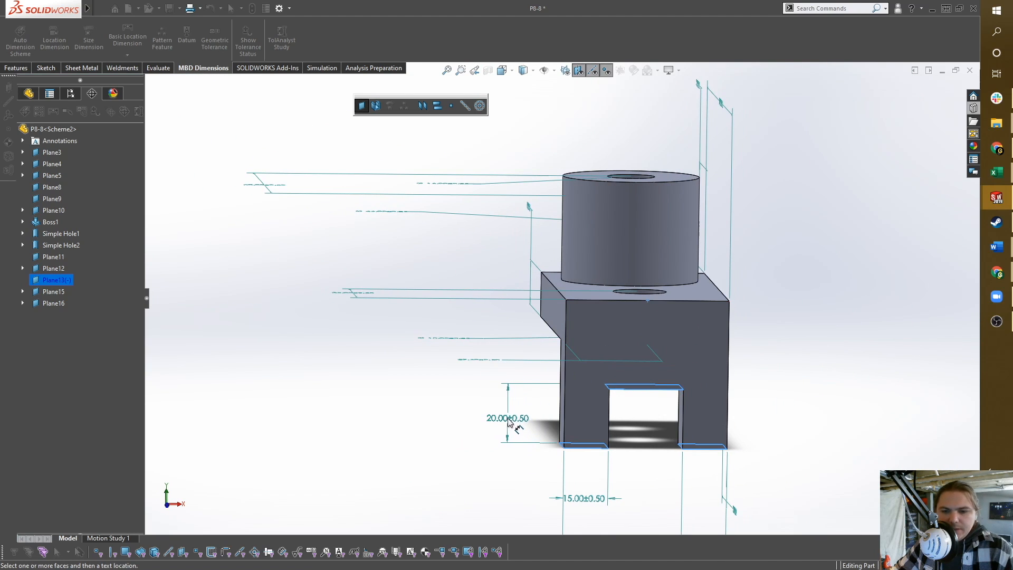
pyautogui.click(770, 420)
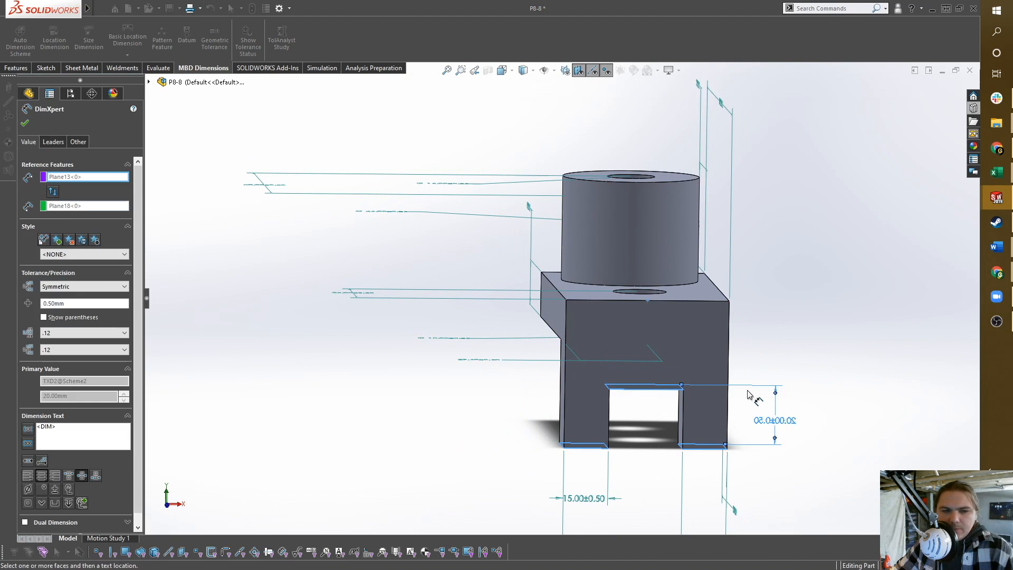
pyautogui.click(24, 123)
# Step: Examine the Plane18 feature on the leg bottoms and display the part's tolerance status
pyautogui.click(57, 315)
pyautogui.moveTo(803, 437); pyautogui.dragTo(744, 317, button='middle')
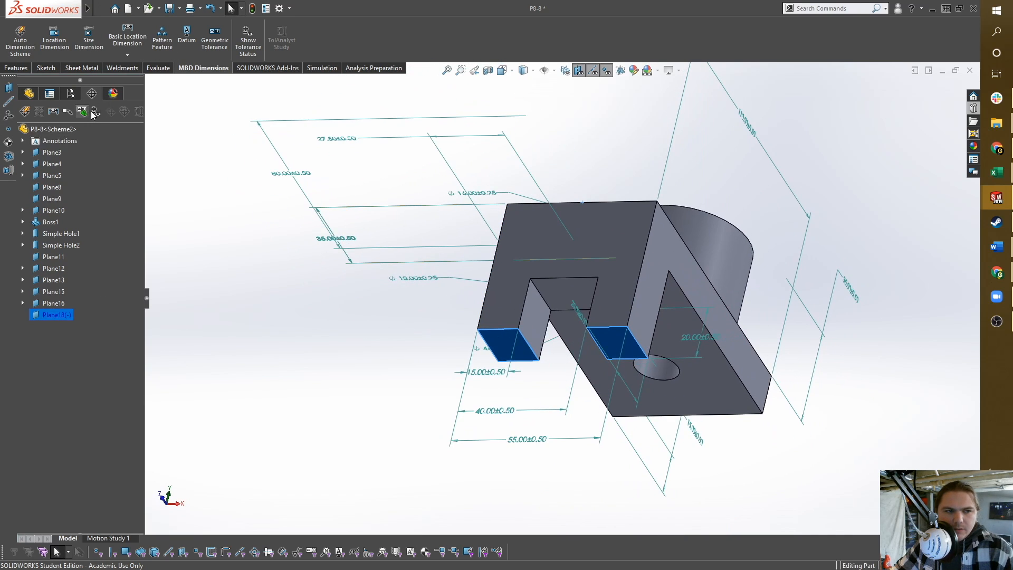
pyautogui.click(95, 112)
pyautogui.moveTo(549, 211); pyautogui.dragTo(554, 287, button='middle')
pyautogui.click(321, 342)
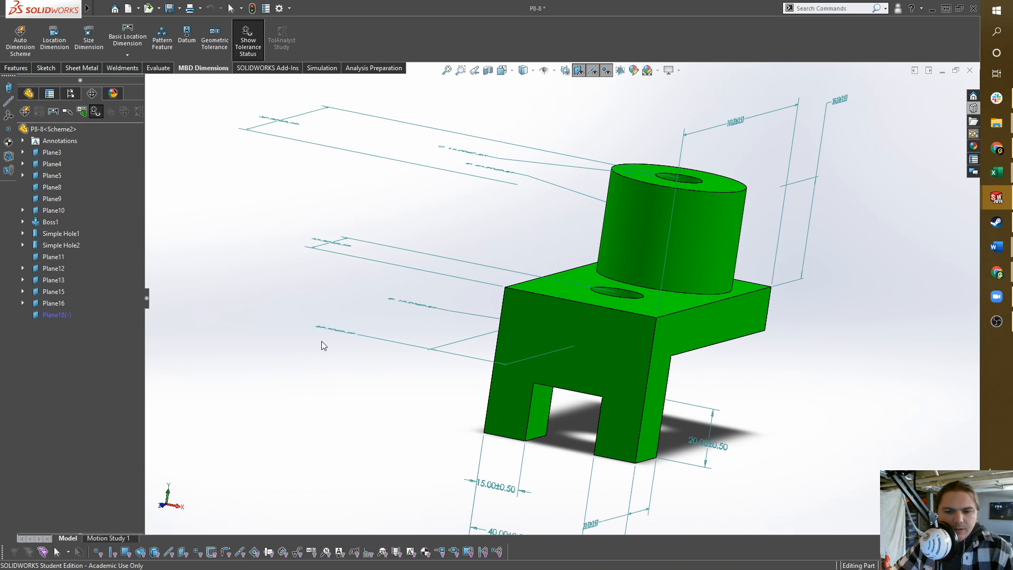
# Step: Add a location dimension from the base's top face to the combined leg bottoms, then show the tolerance status
pyautogui.click(54, 37)
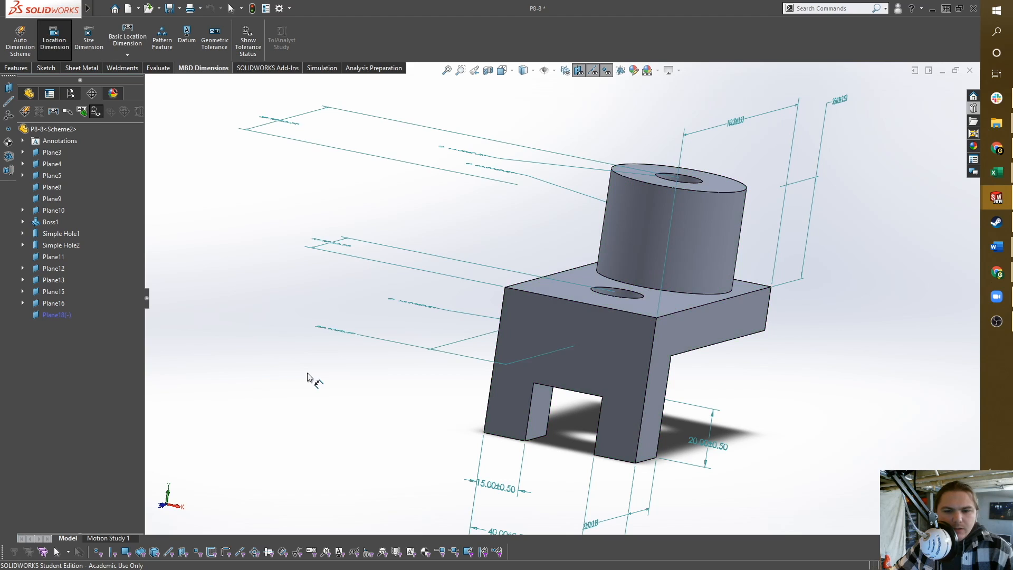
pyautogui.click(577, 291)
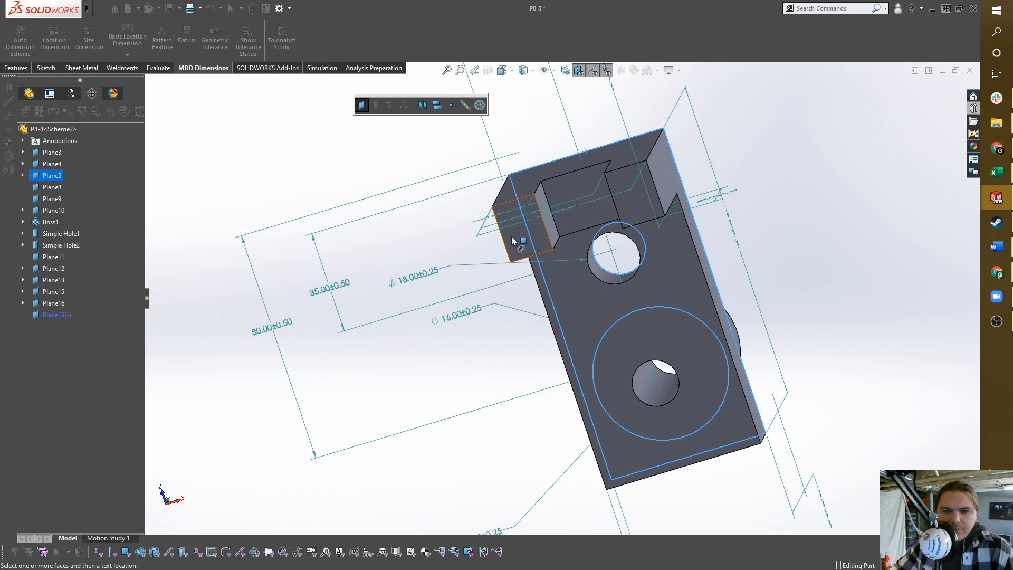
pyautogui.click(510, 237)
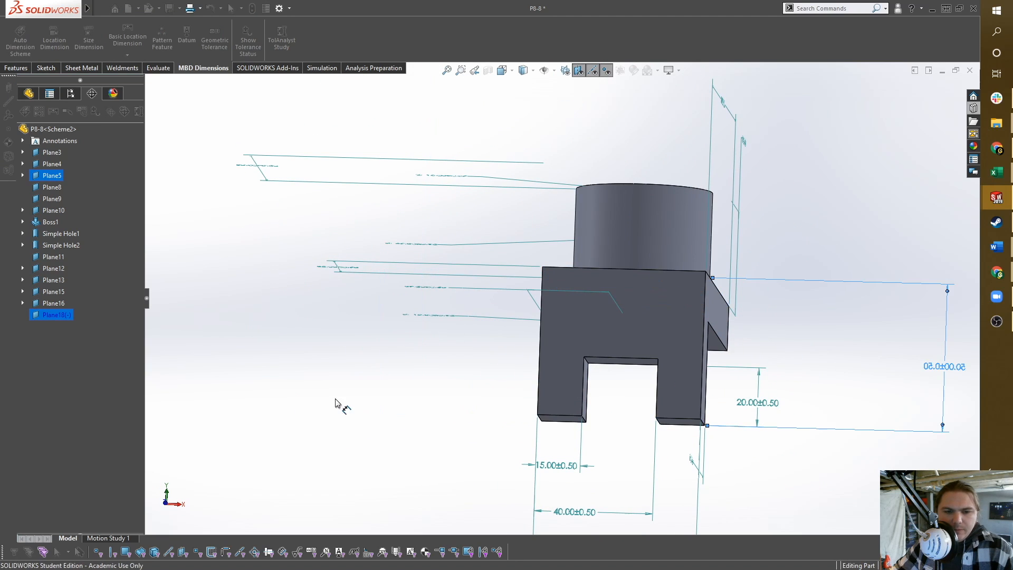
pyautogui.click(369, 357)
pyautogui.scroll(3, 547, 236)
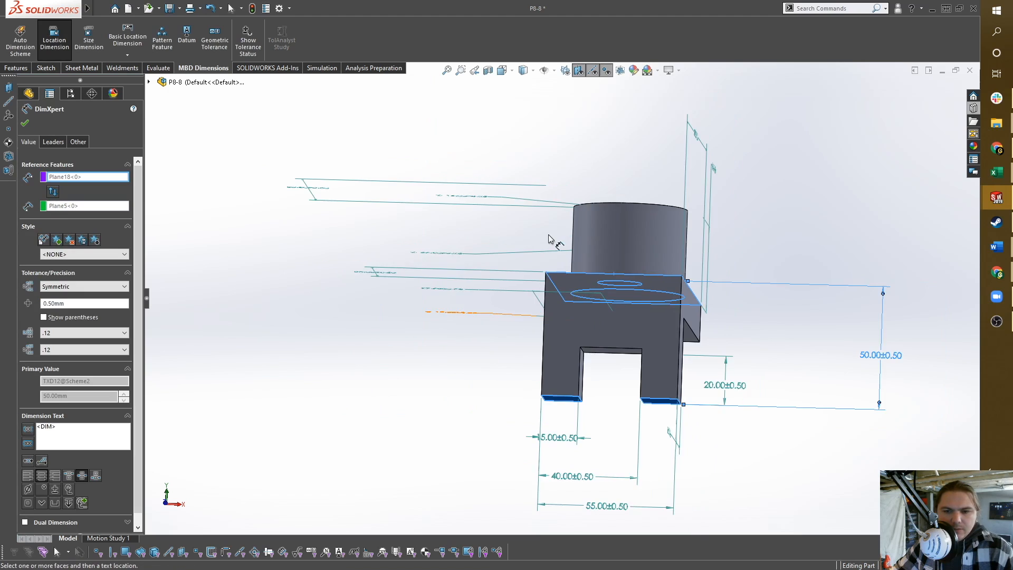
pyautogui.click(26, 123)
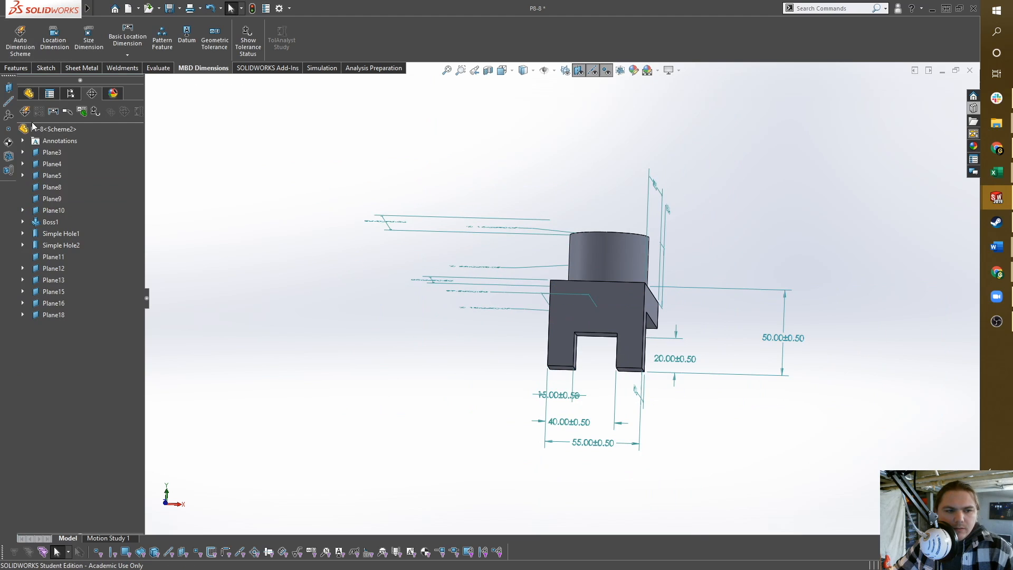
pyautogui.click(99, 112)
pyautogui.moveTo(423, 222); pyautogui.dragTo(461, 239, button='middle')
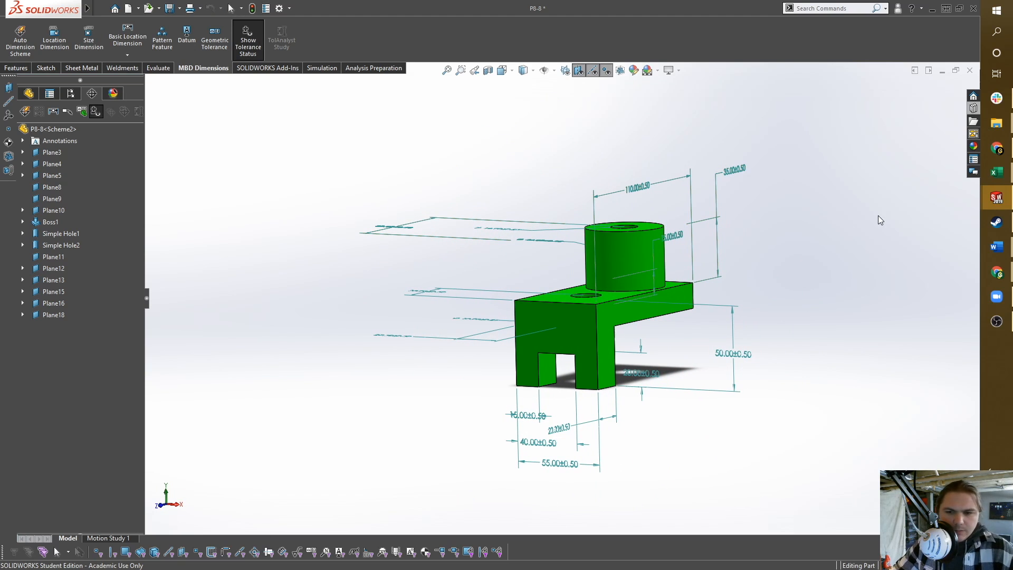
# Step: Switch to the P8-14 part and inspect the low ledge beside the raised block and the side with the hole
pyautogui.hotkey('ctrl', 'Tab')
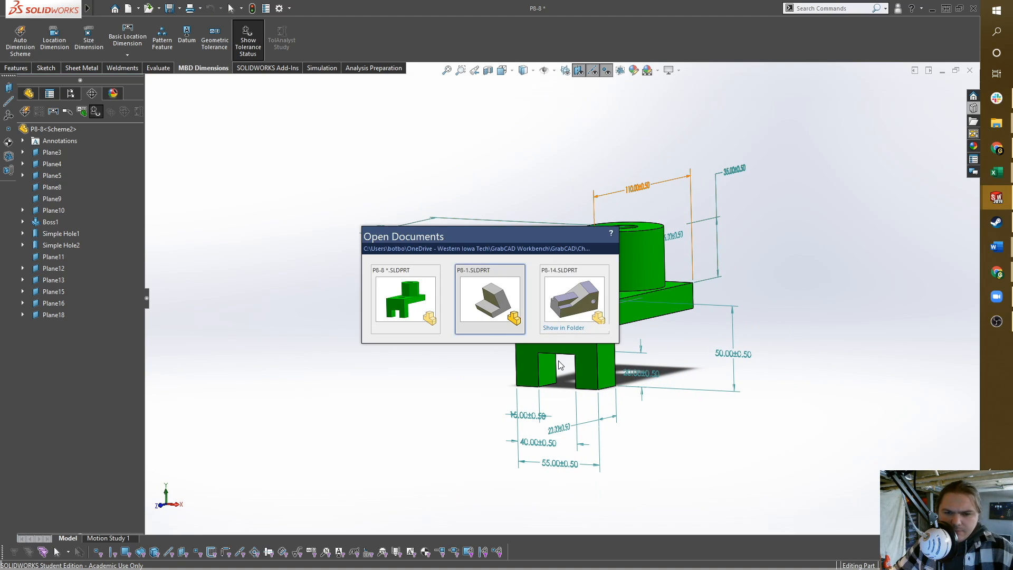
pyautogui.click(588, 302)
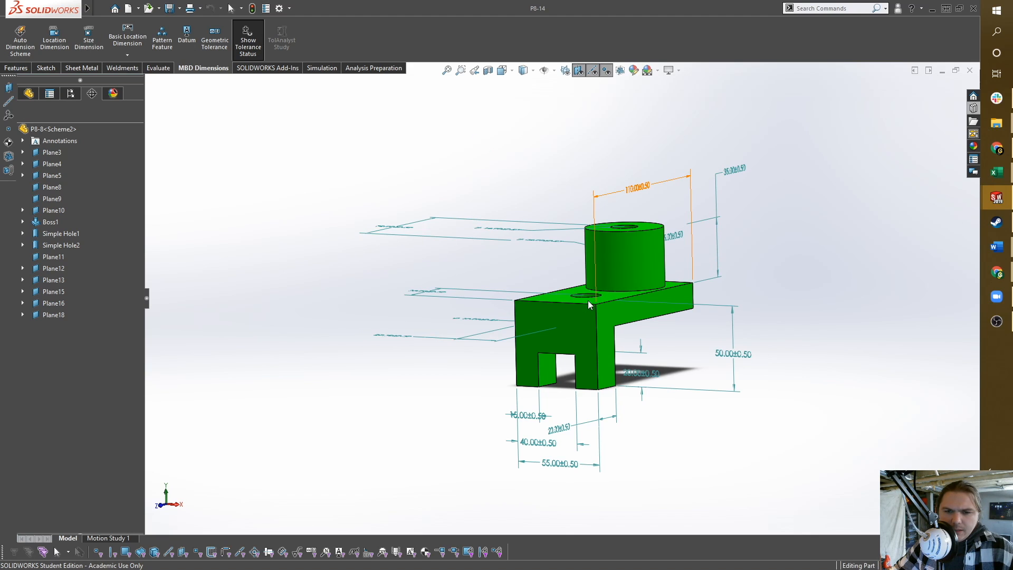
pyautogui.moveTo(607, 218); pyautogui.dragTo(568, 273, button='middle')
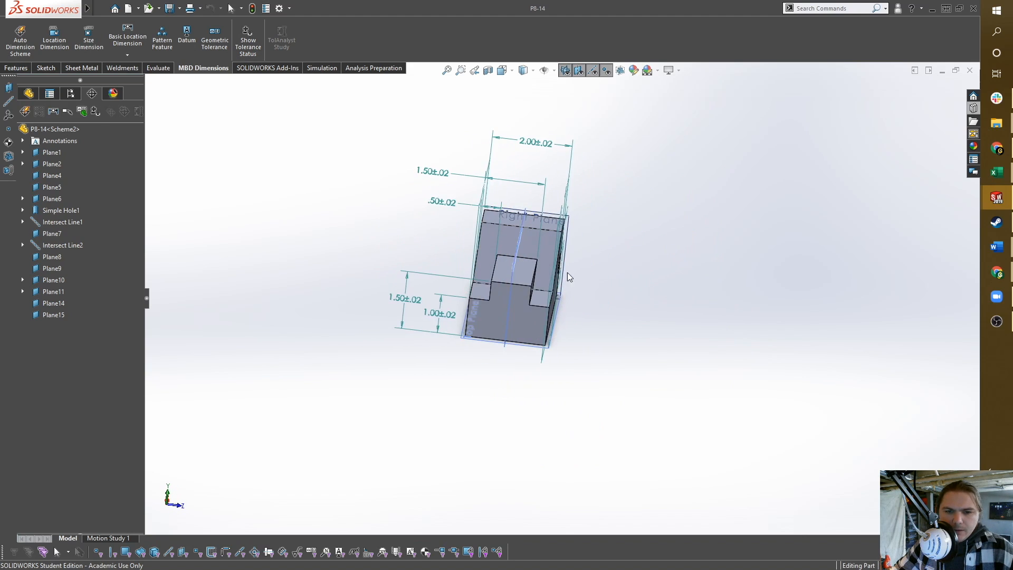
pyautogui.scroll(-6, 568, 272)
pyautogui.click(558, 324)
pyautogui.click(347, 313)
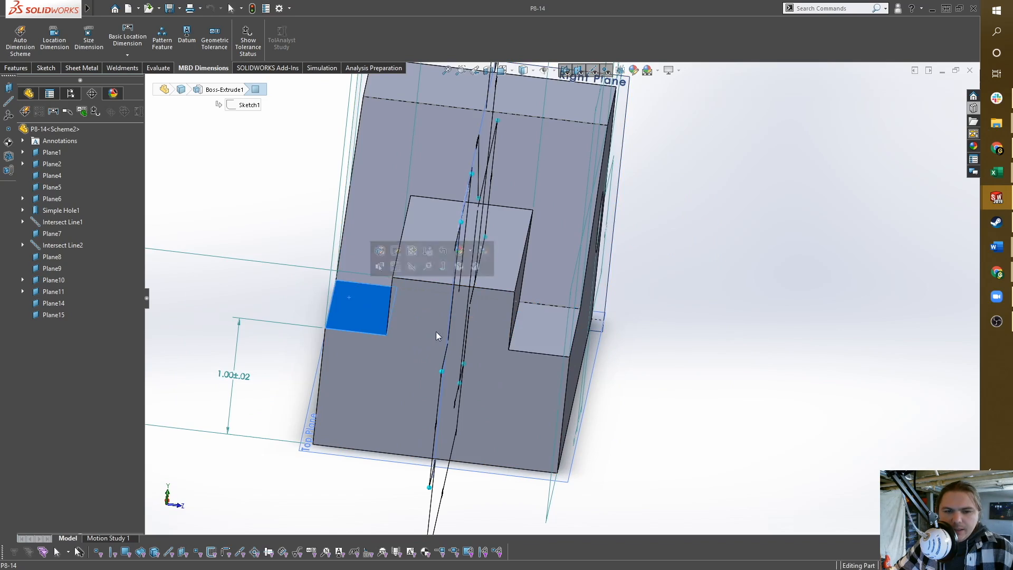
pyautogui.moveTo(436, 331); pyautogui.dragTo(743, 327, button='middle')
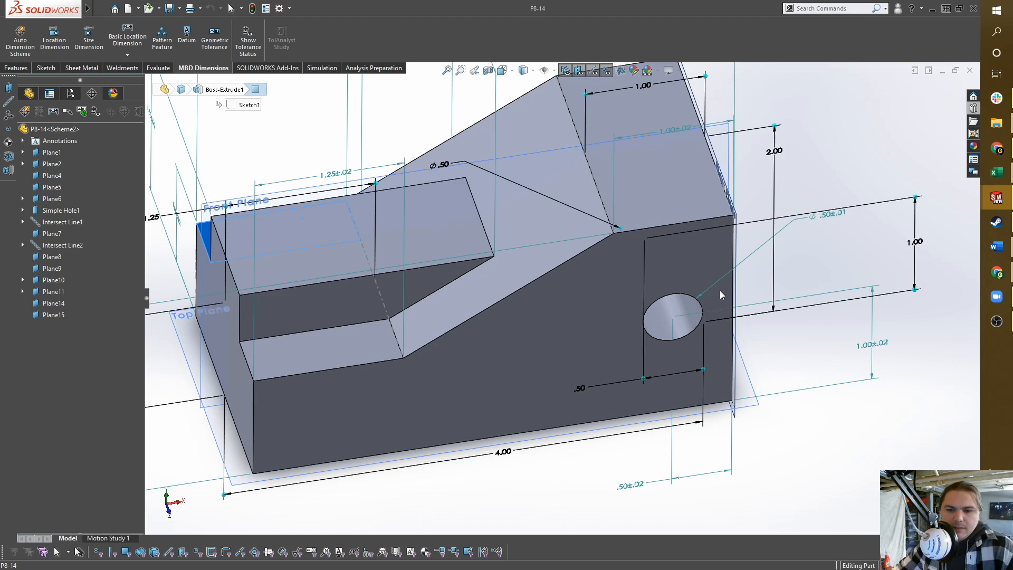
pyautogui.moveTo(762, 270); pyautogui.dragTo(786, 326, button='middle')
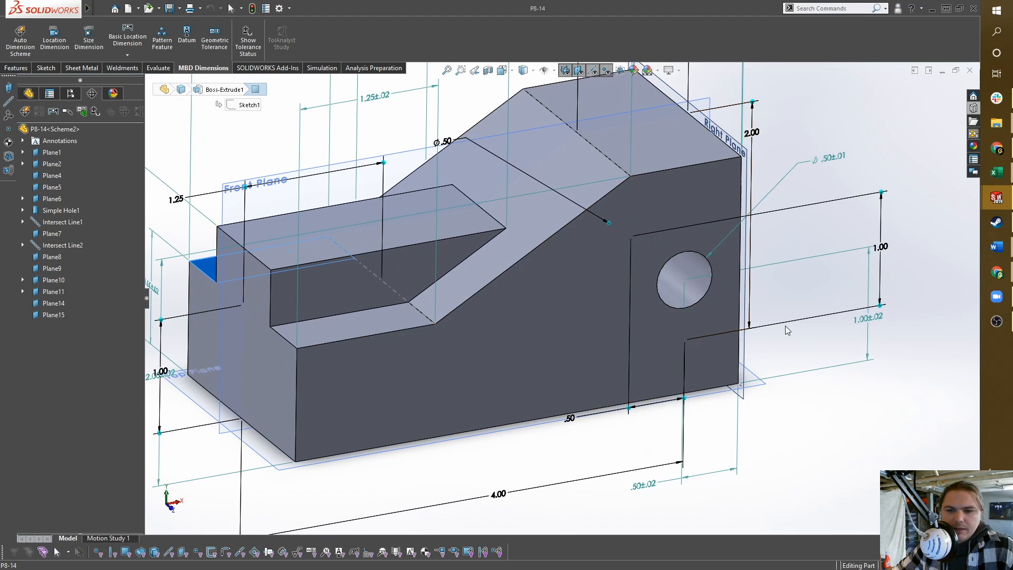
pyautogui.click(852, 405)
# Step: Inspect the hole's DimXpert diameter callout and the ledge face on the part's far side
pyautogui.click(799, 173)
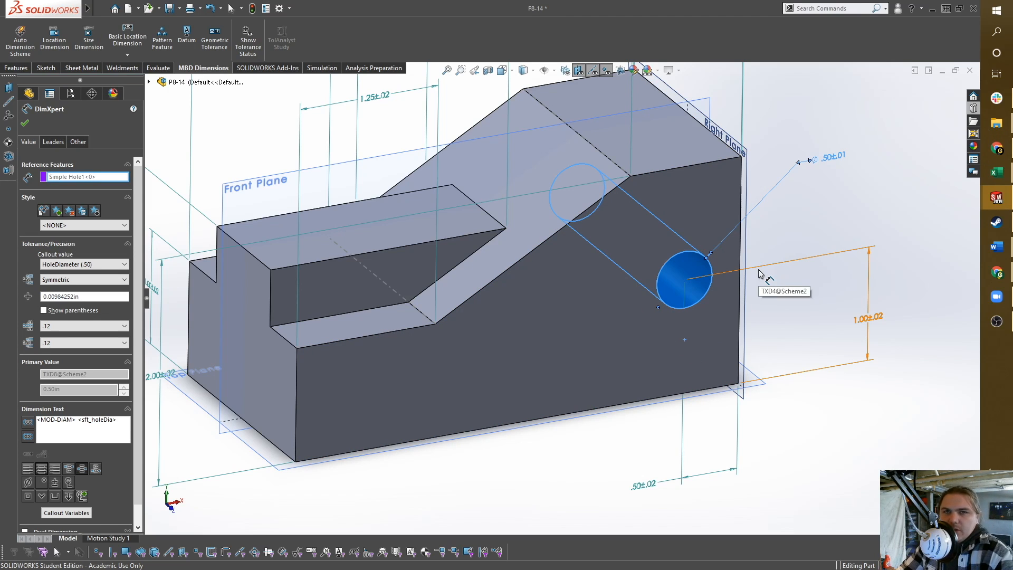
pyautogui.click(394, 319)
pyautogui.moveTo(210, 286); pyautogui.dragTo(290, 353, button='middle')
pyautogui.click(313, 360)
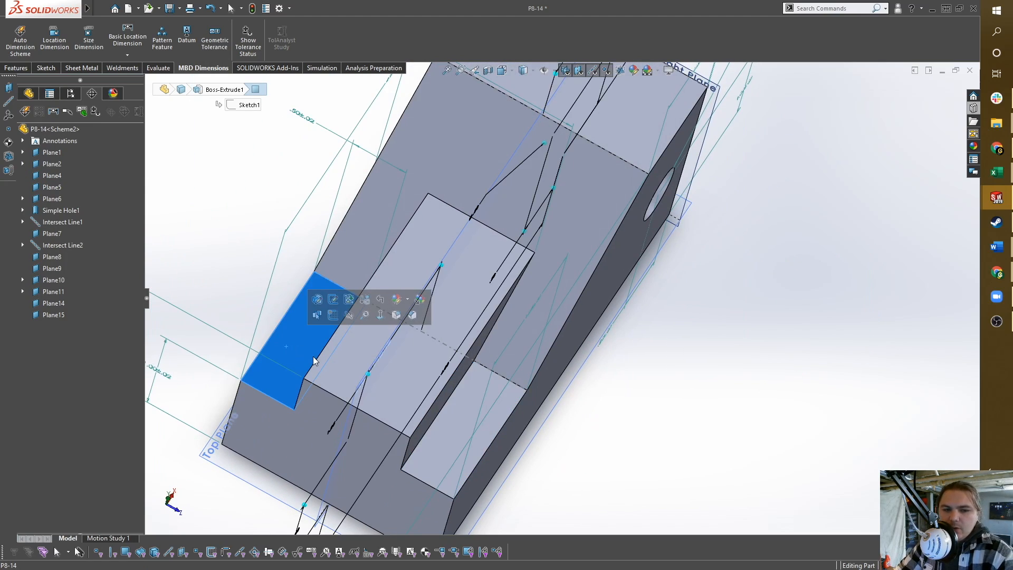
pyautogui.moveTo(313, 361); pyautogui.dragTo(620, 370, button='middle')
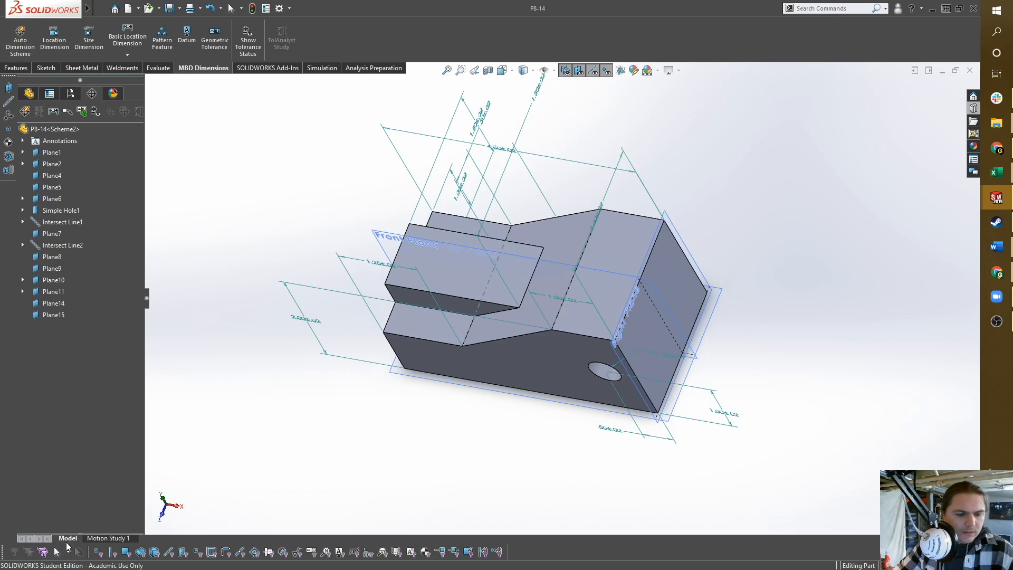
# Step: Sketch a corner rectangle on the Top Plane that overlaps the end of the part near the hole
pyautogui.click(28, 93)
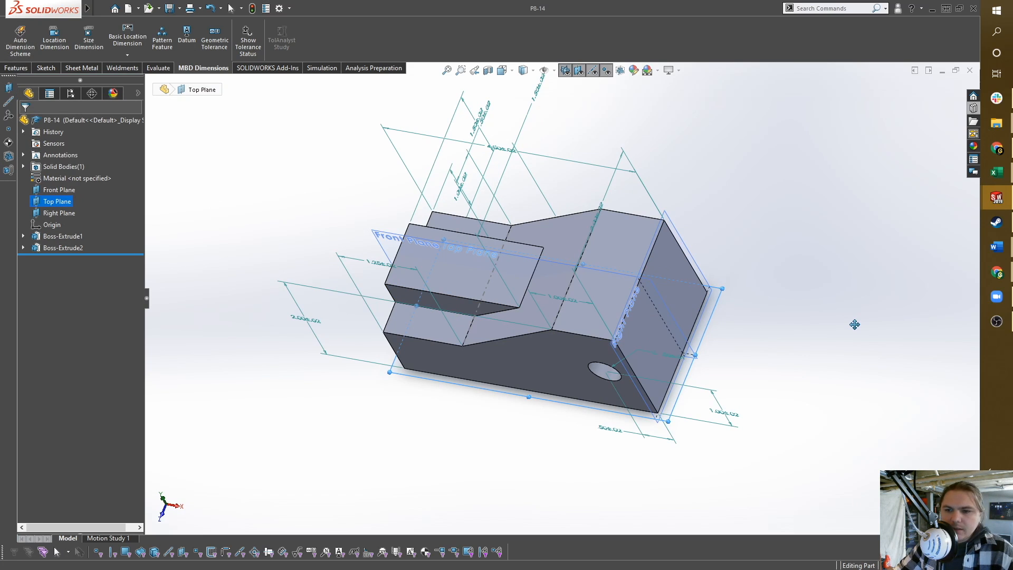
pyautogui.click(847, 294)
pyautogui.moveTo(864, 269); pyautogui.dragTo(817, 268, button='right')
pyautogui.rightClick(47, 203)
pyautogui.click(52, 212)
pyautogui.moveTo(829, 169); pyautogui.dragTo(809, 212, button='right')
pyautogui.click(753, 298)
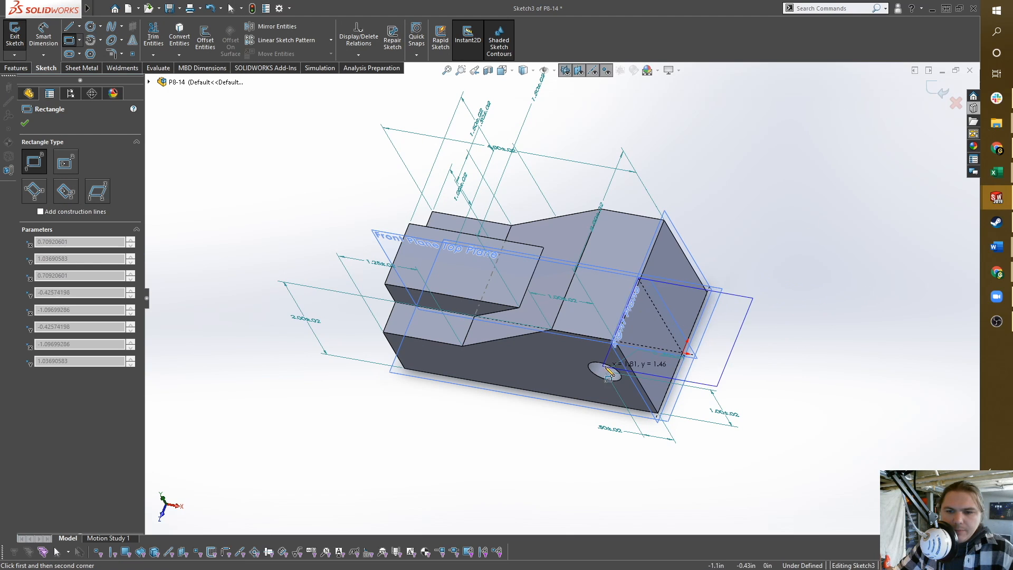
pyautogui.click(612, 361)
pyautogui.moveTo(695, 296); pyautogui.dragTo(708, 369, button='middle')
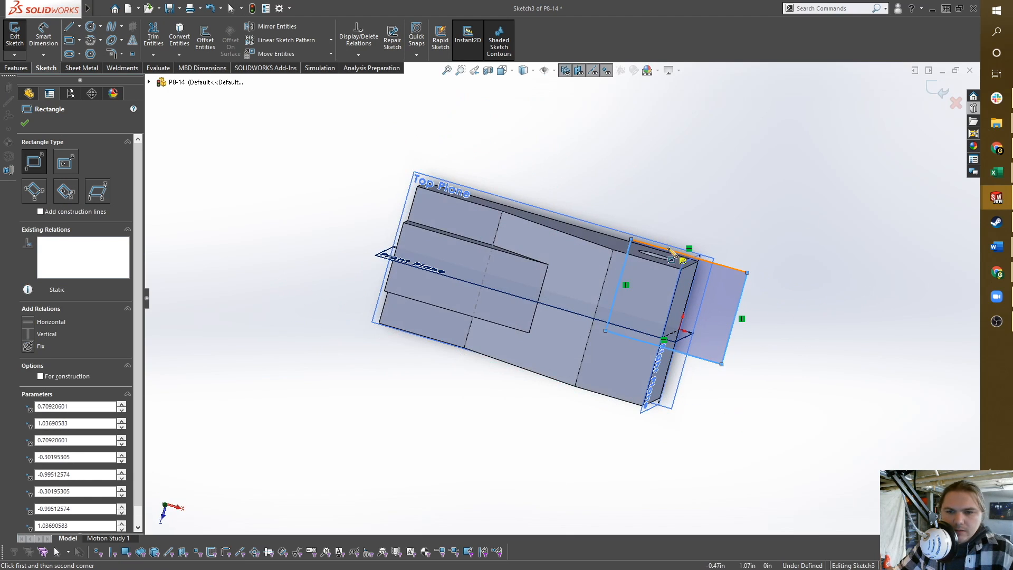
pyautogui.click(709, 249)
pyautogui.press('Escape')
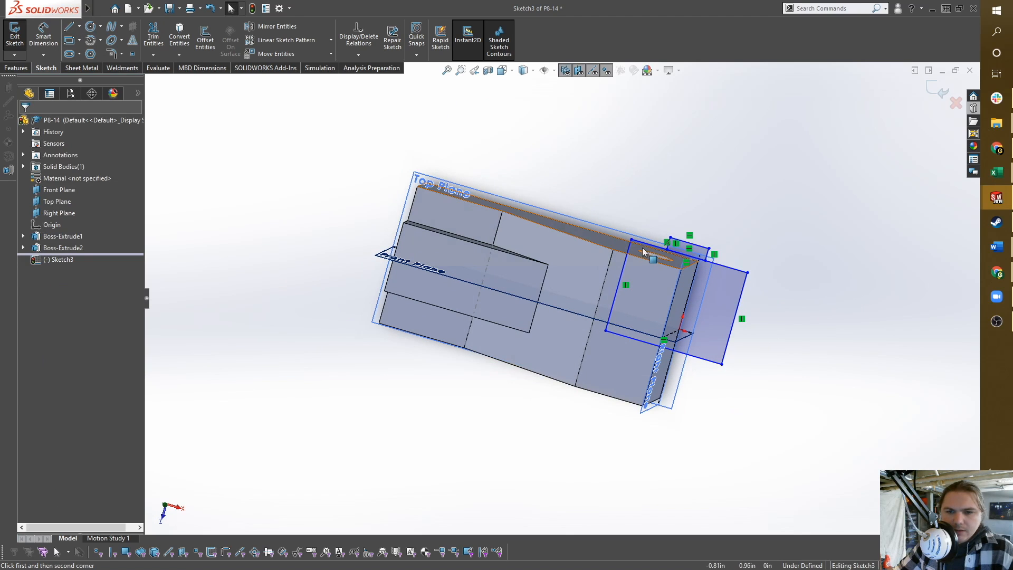
pyautogui.moveTo(654, 213); pyautogui.dragTo(721, 273)
pyautogui.press('Delete')
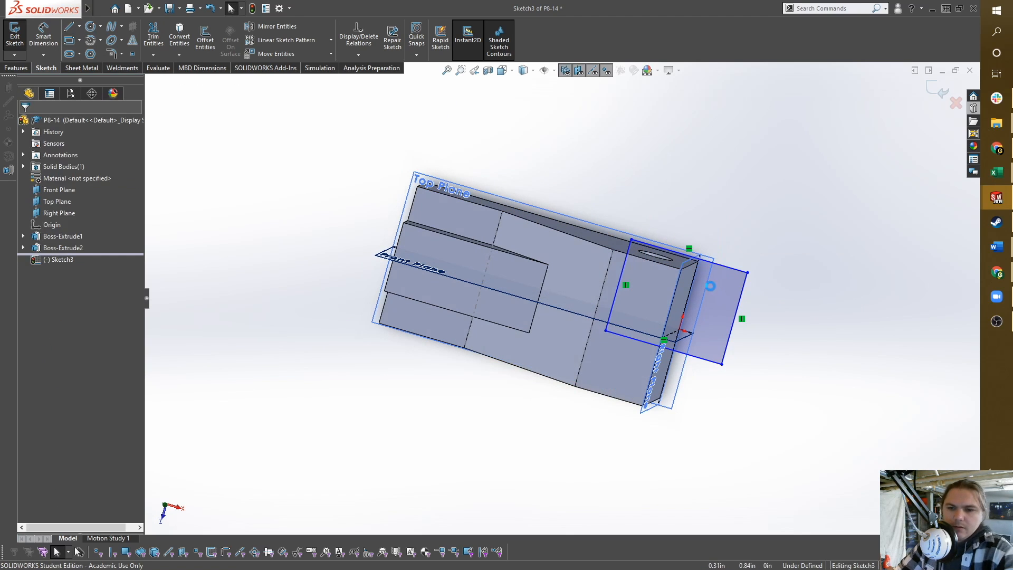
# Step: Narrow the rectangle to a slim strip near the part's middle and extrude-cut it with the Through All end condition
pyautogui.moveTo(632, 241); pyautogui.dragTo(582, 284)
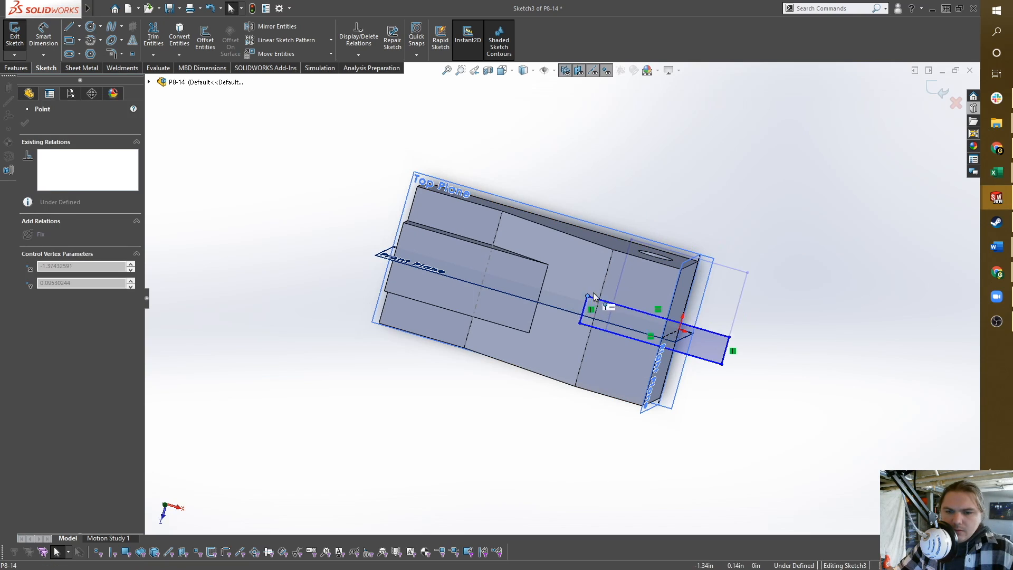
pyautogui.click(934, 99)
pyautogui.moveTo(759, 327); pyautogui.dragTo(745, 213, button='middle')
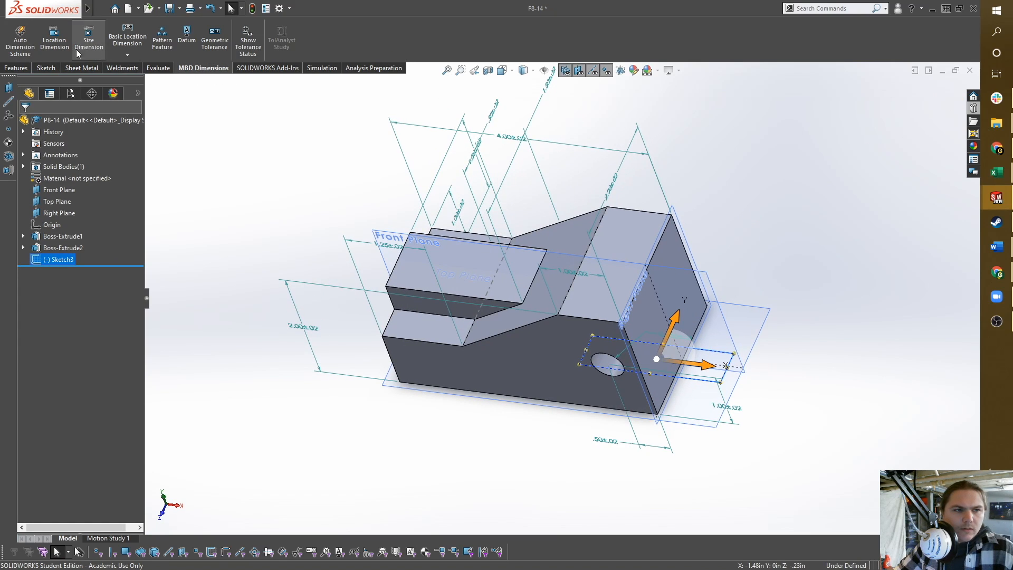
pyautogui.click(15, 68)
pyautogui.click(159, 38)
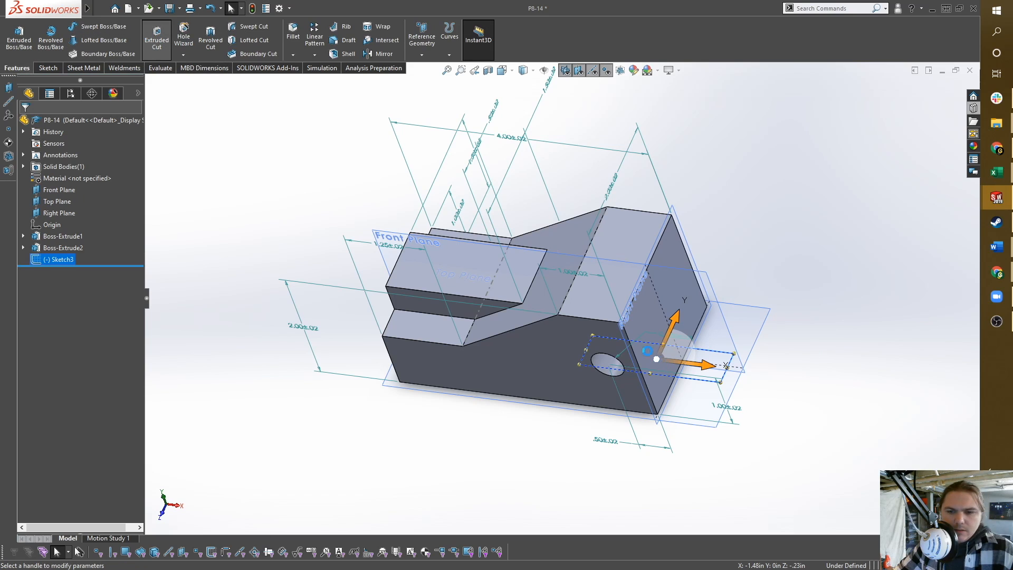
pyautogui.click(85, 186)
pyautogui.click(58, 202)
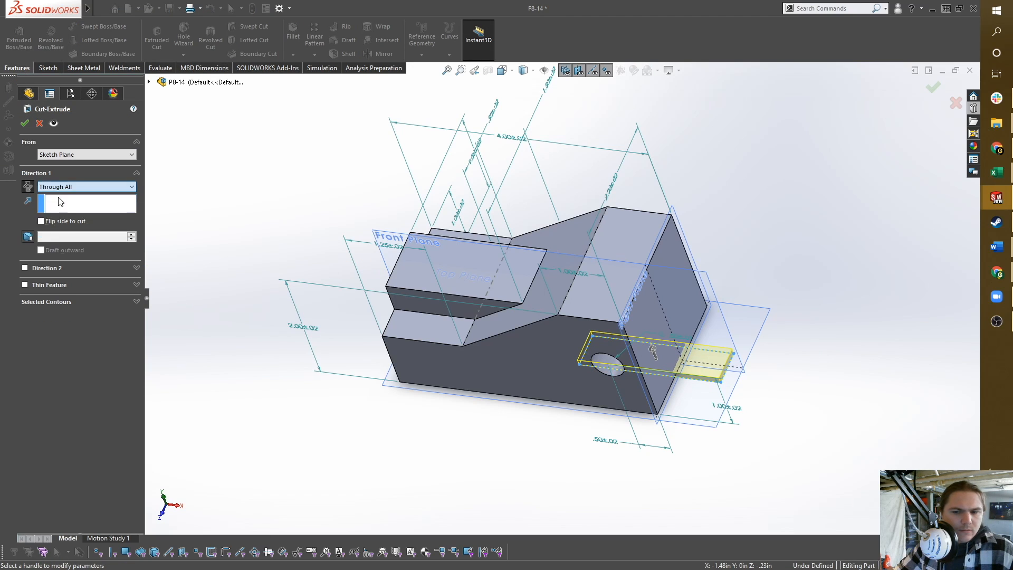
pyautogui.click(25, 123)
# Step: Inspect the new cut through the part's end and check the Simple Hole1 feature in the DimXpert list
pyautogui.moveTo(654, 369); pyautogui.dragTo(781, 288, button='middle')
pyautogui.click(740, 313)
pyautogui.click(702, 215)
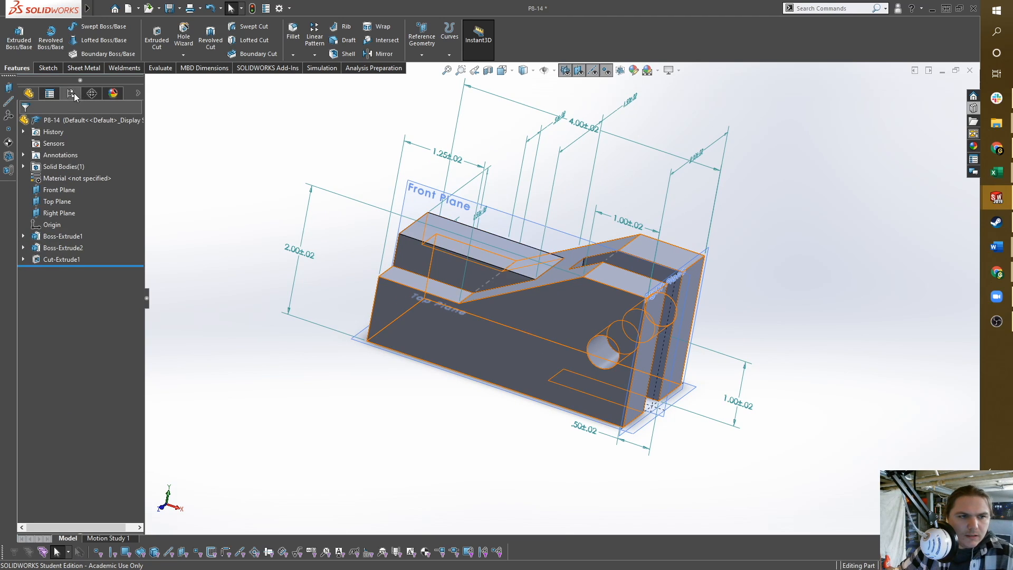
pyautogui.click(94, 96)
pyautogui.click(62, 210)
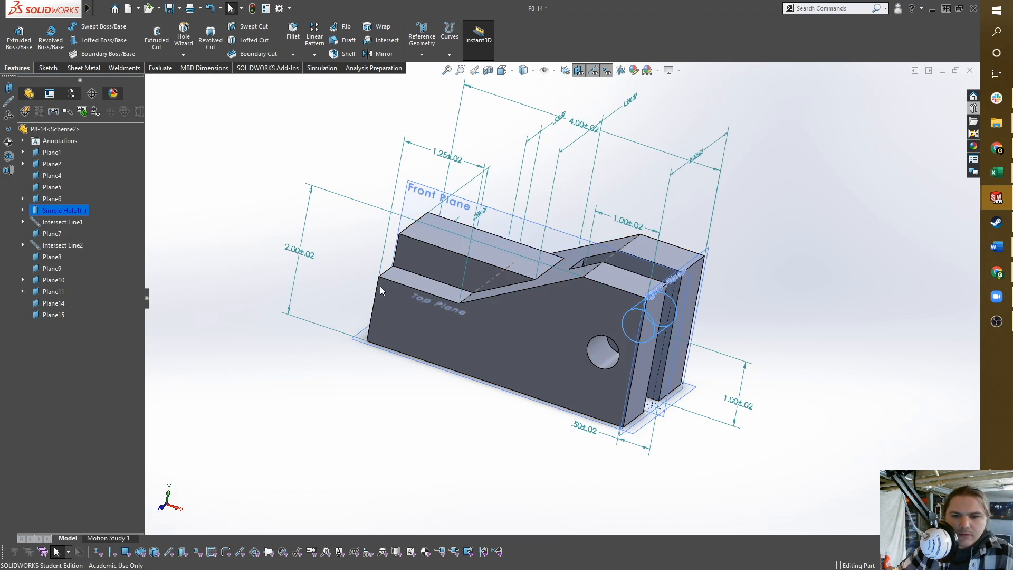
# Step: Delete the Simple Hole1 feature together with its dependent location dimensions
pyautogui.press('Delete')
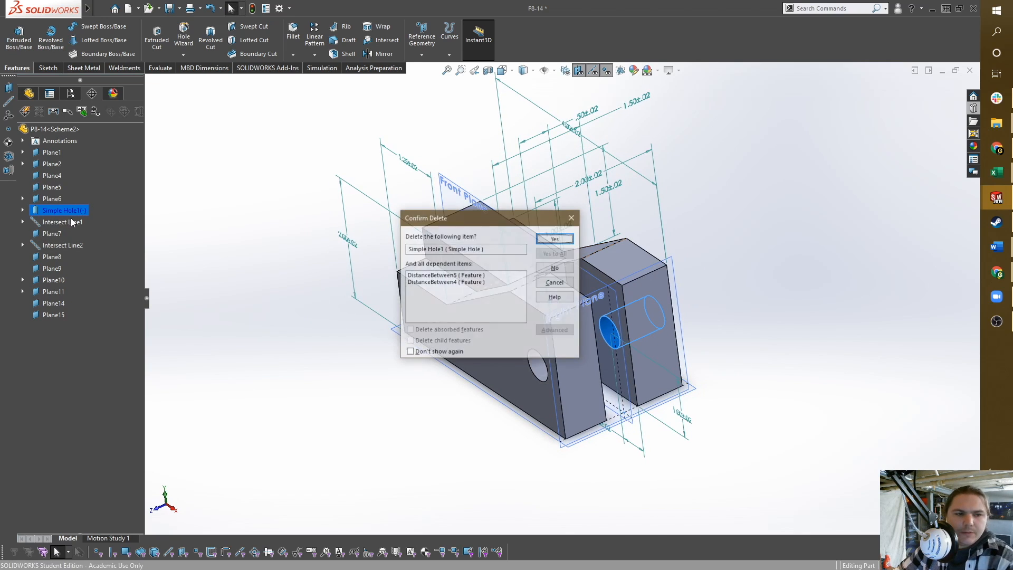
pyautogui.click(555, 239)
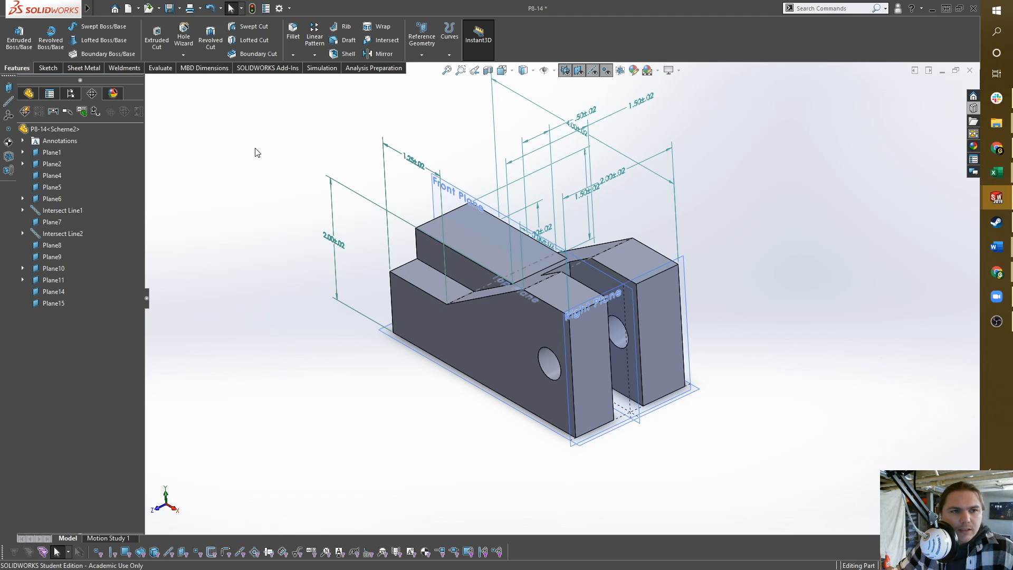
# Step: Add a DimXpert size dimension to the split hole, treating the hole faces in both legs as one compound hole
pyautogui.click(204, 68)
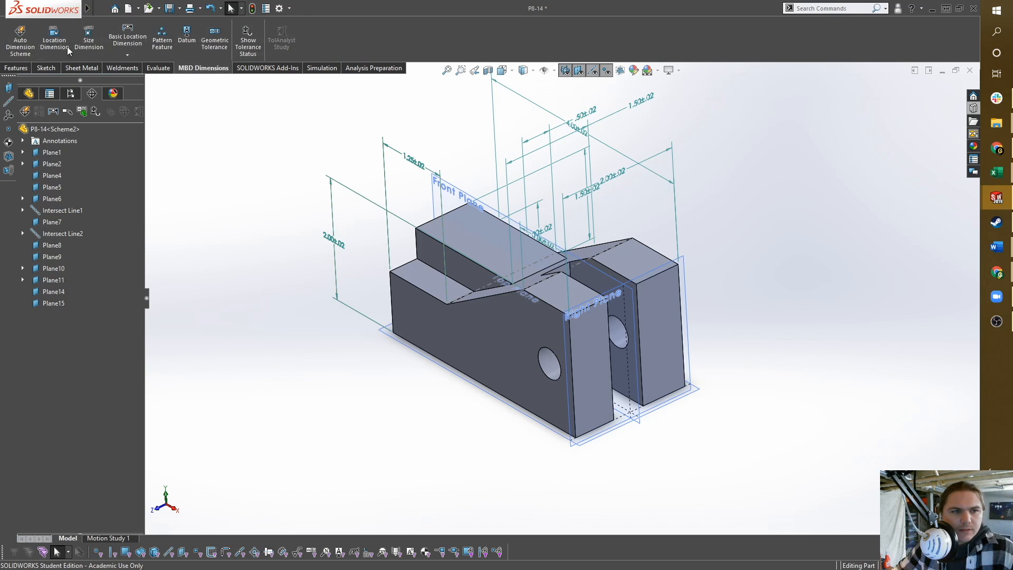
pyautogui.click(140, 9)
pyautogui.click(89, 39)
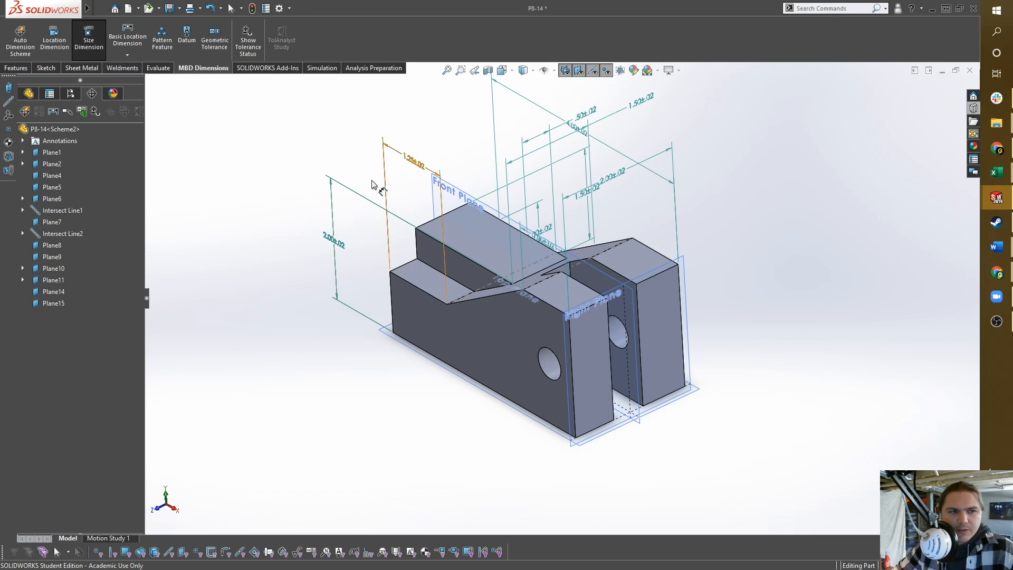
pyautogui.moveTo(626, 351); pyautogui.dragTo(572, 353, button='middle')
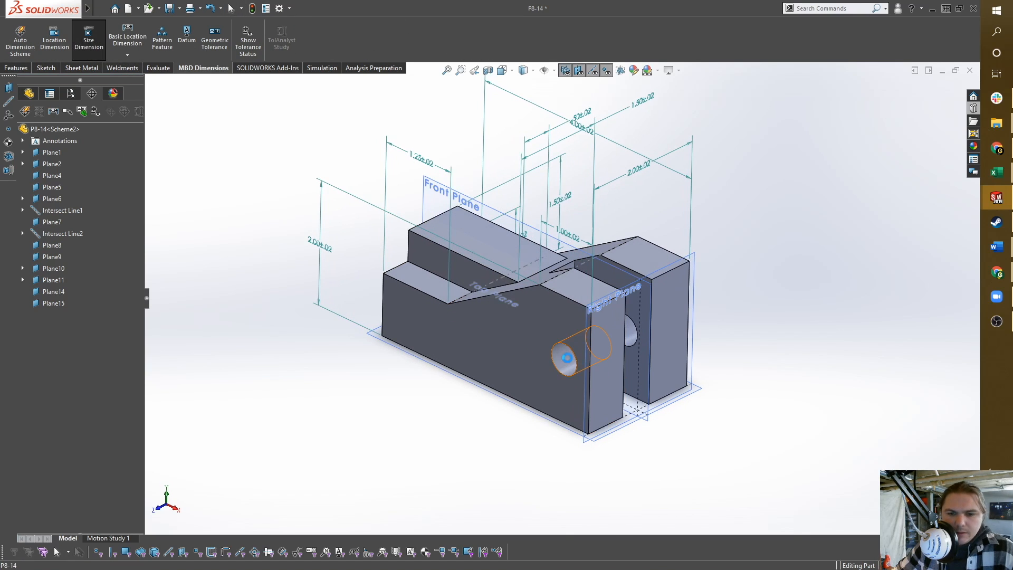
pyautogui.click(564, 355)
pyautogui.click(422, 105)
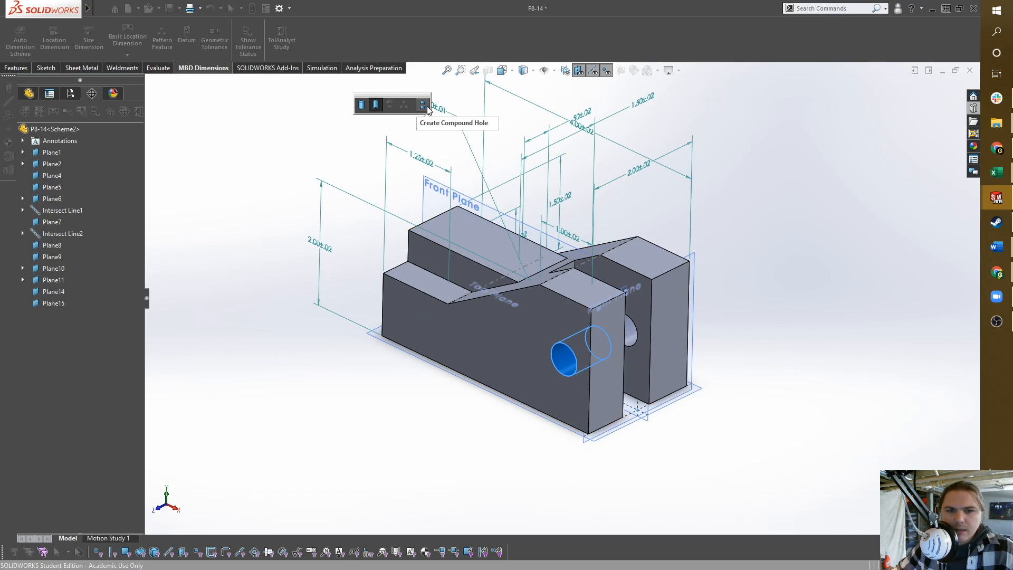
pyautogui.click(425, 107)
pyautogui.scroll(-5, 612, 346)
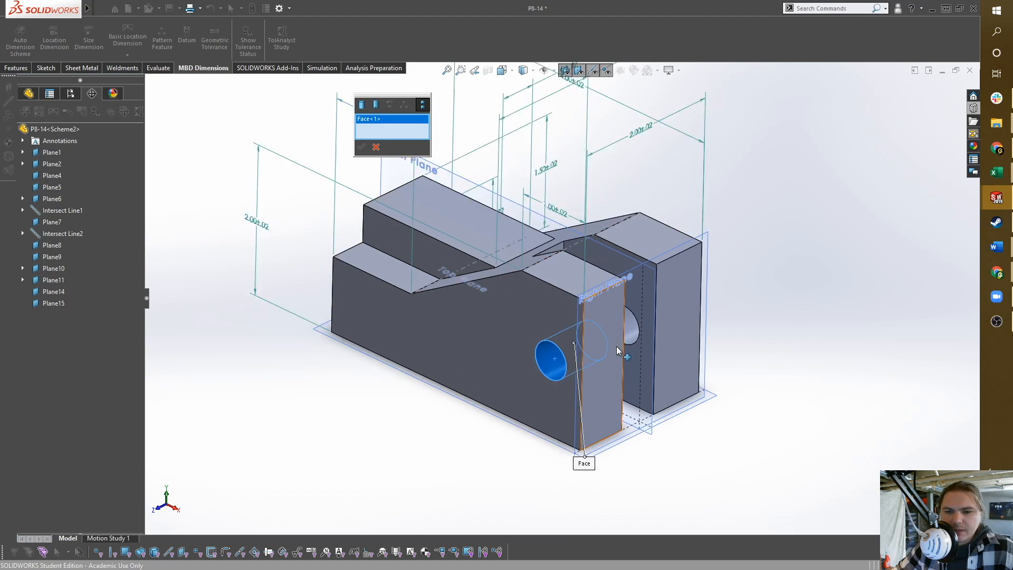
pyautogui.click(633, 314)
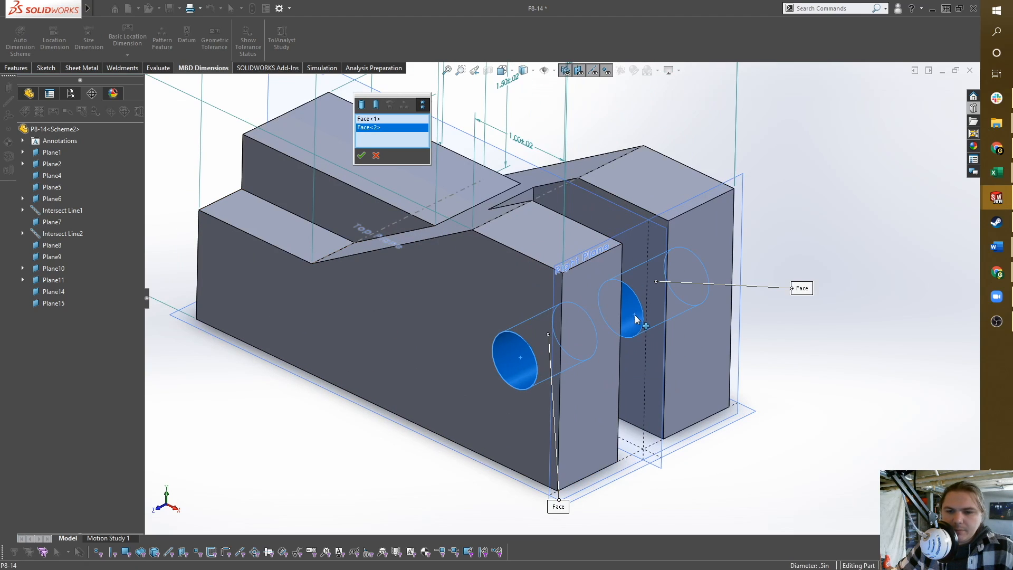
pyautogui.click(363, 156)
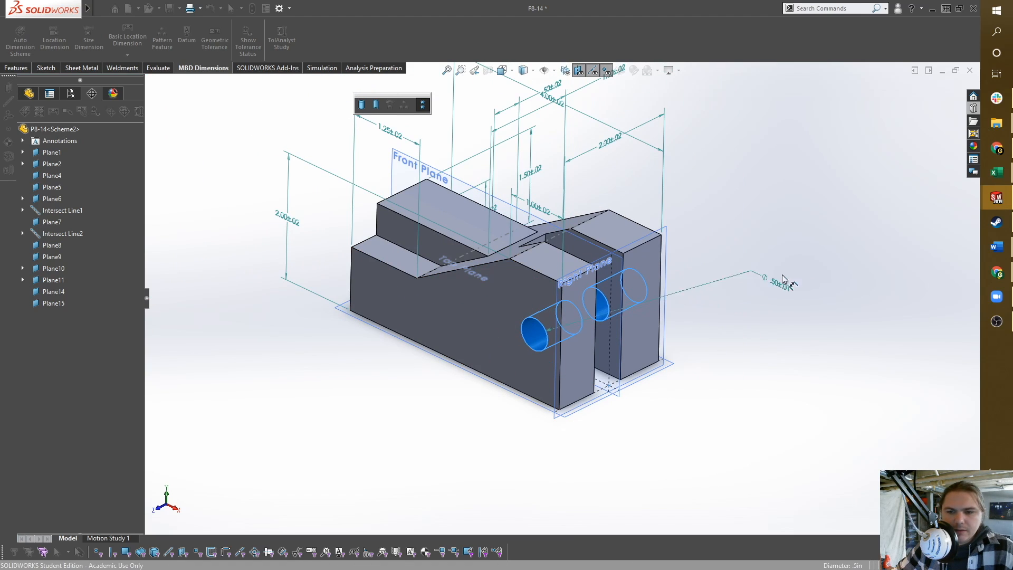
pyautogui.click(769, 253)
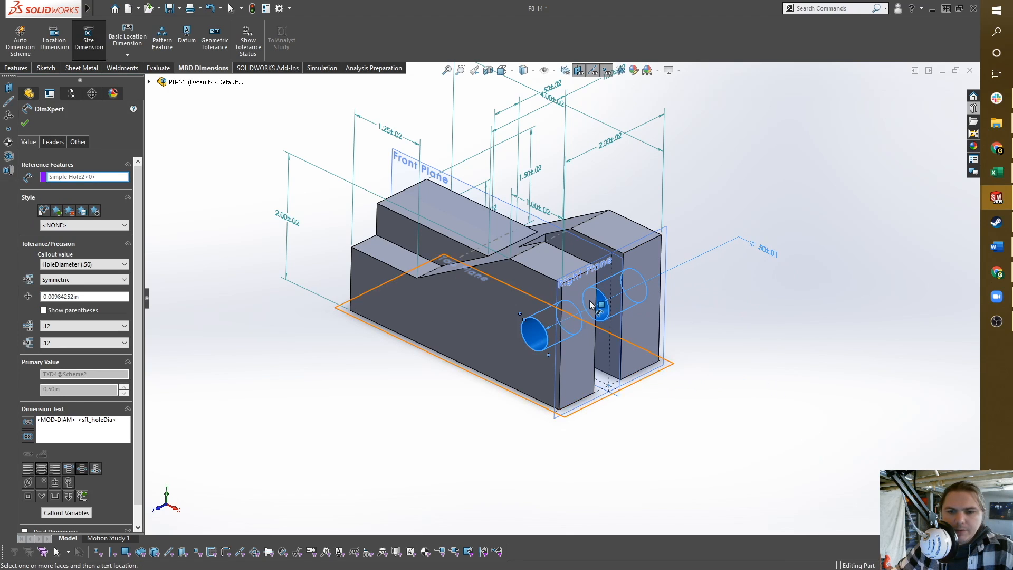
# Step: Add a DimXpert location dimension from the part's bottom face to the compound hole
pyautogui.click(54, 34)
pyautogui.moveTo(474, 425); pyautogui.dragTo(555, 359, button='middle')
pyautogui.scroll(-5, 556, 359)
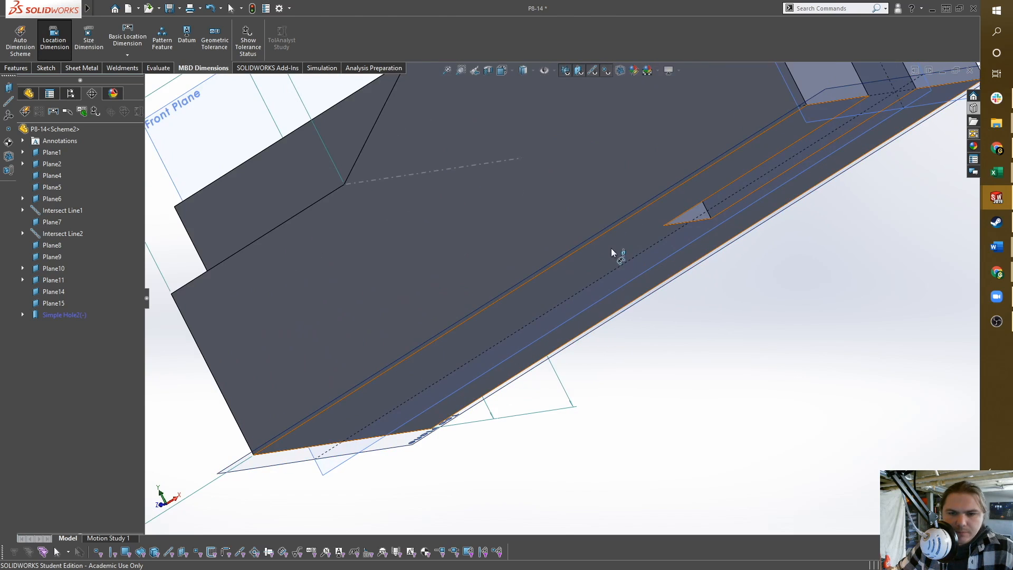
pyautogui.click(613, 249)
pyautogui.moveTo(612, 249); pyautogui.dragTo(566, 368, button='middle')
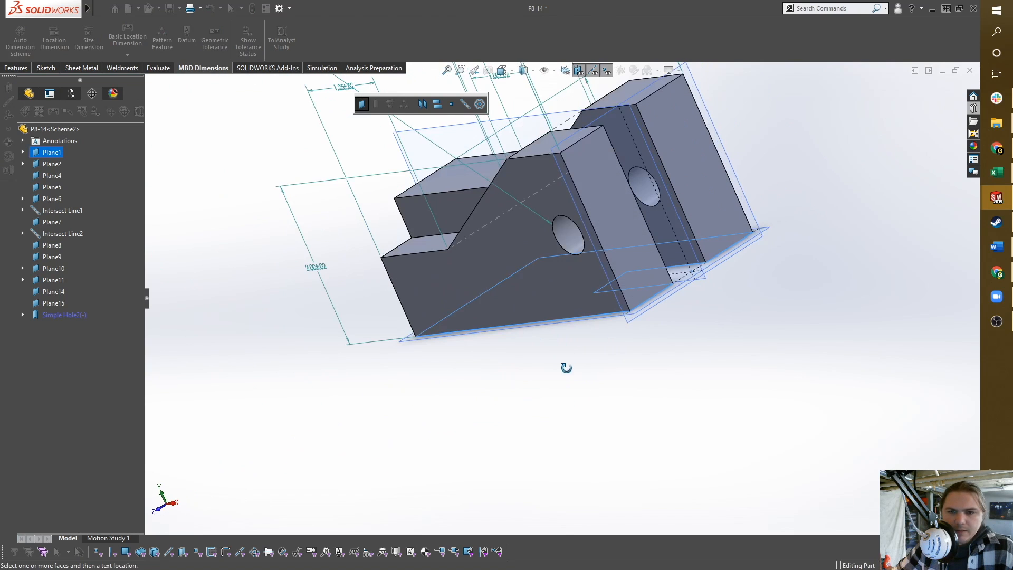
pyautogui.click(565, 225)
pyautogui.click(780, 276)
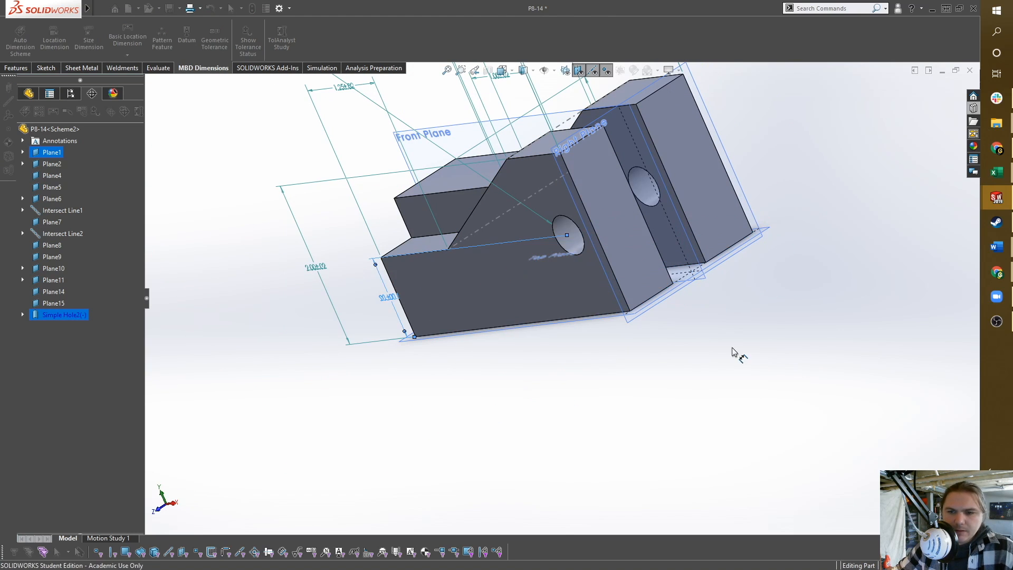
# Step: Add a DimXpert location dimension from a compound plane of both legs' end faces to the compound hole
pyautogui.moveTo(684, 324); pyautogui.dragTo(720, 314, button='middle')
pyautogui.moveTo(662, 302); pyautogui.dragTo(639, 302, button='middle')
pyautogui.click(648, 299)
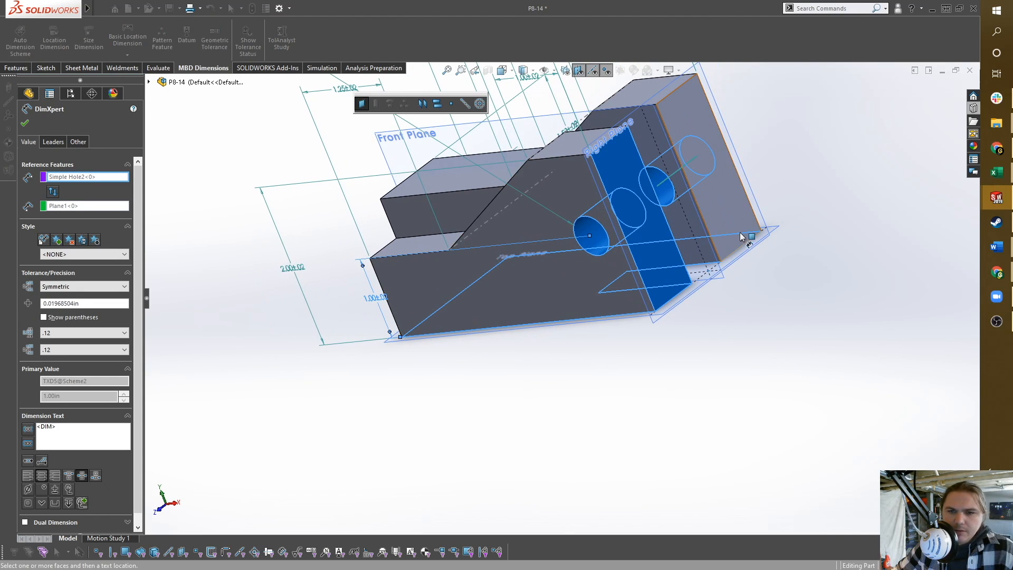
pyautogui.click(436, 104)
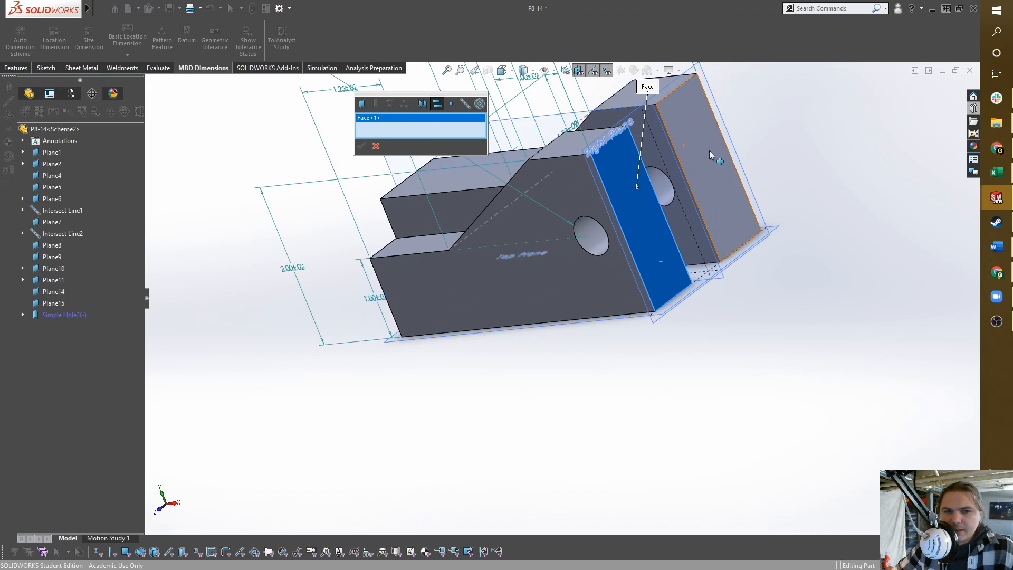
pyautogui.click(690, 143)
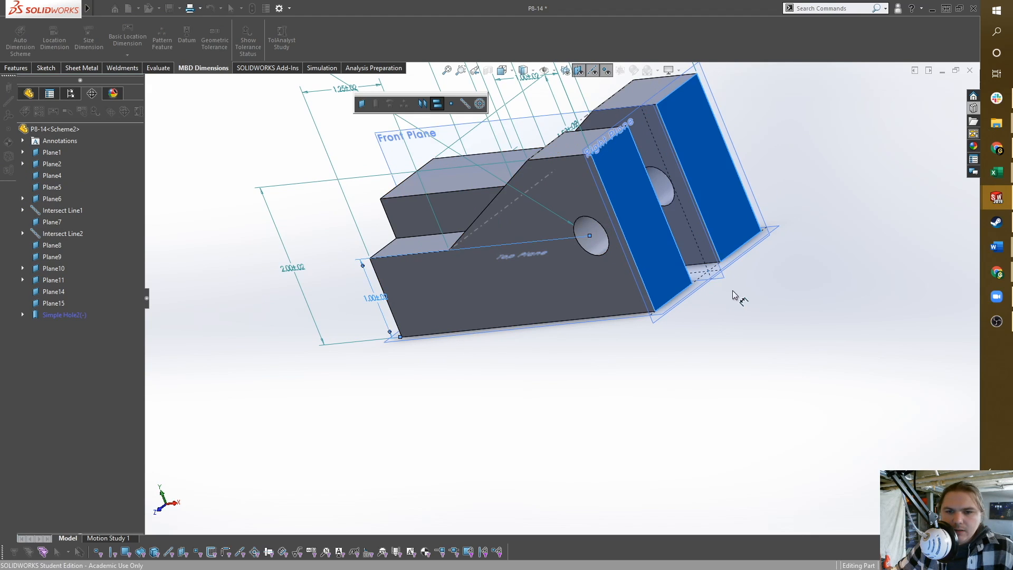
pyautogui.click(600, 248)
pyautogui.click(665, 383)
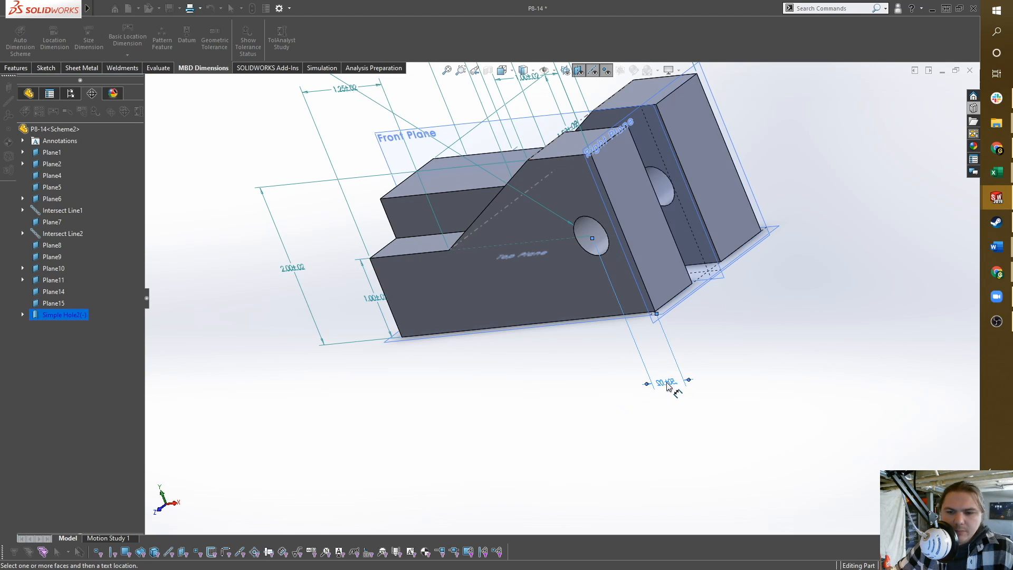
pyautogui.click(24, 124)
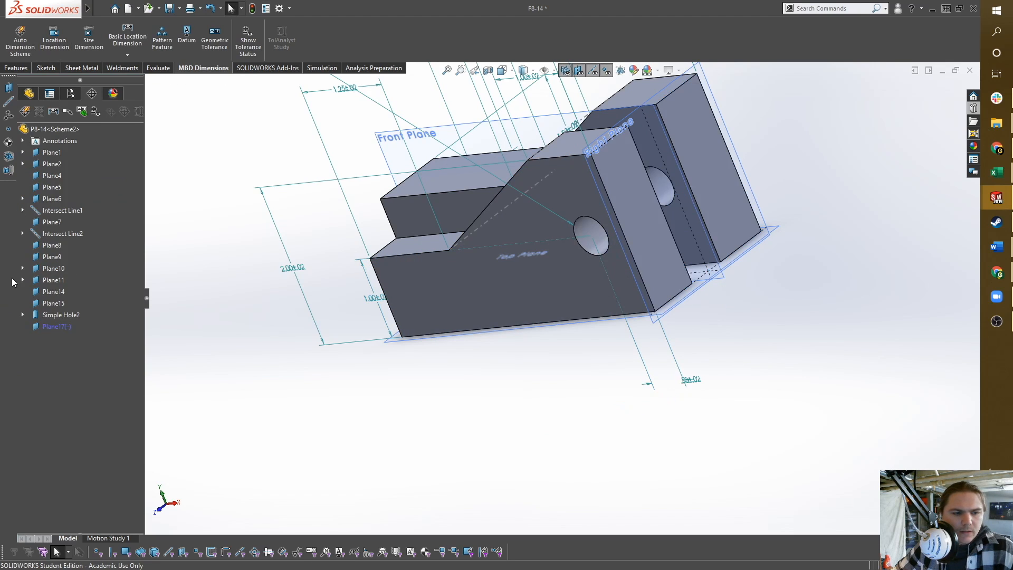
# Step: Examine which faces belong to Plane17 and the other plane features in the DimXpert list, up to Plane6
pyautogui.click(46, 326)
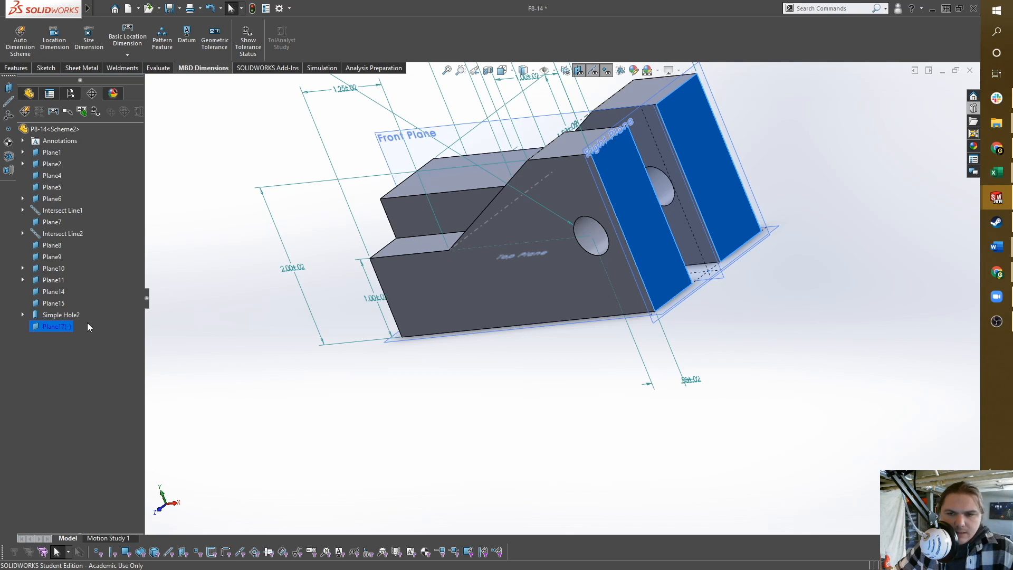
pyautogui.moveTo(323, 372); pyautogui.dragTo(531, 349, button='middle')
pyautogui.click(49, 293)
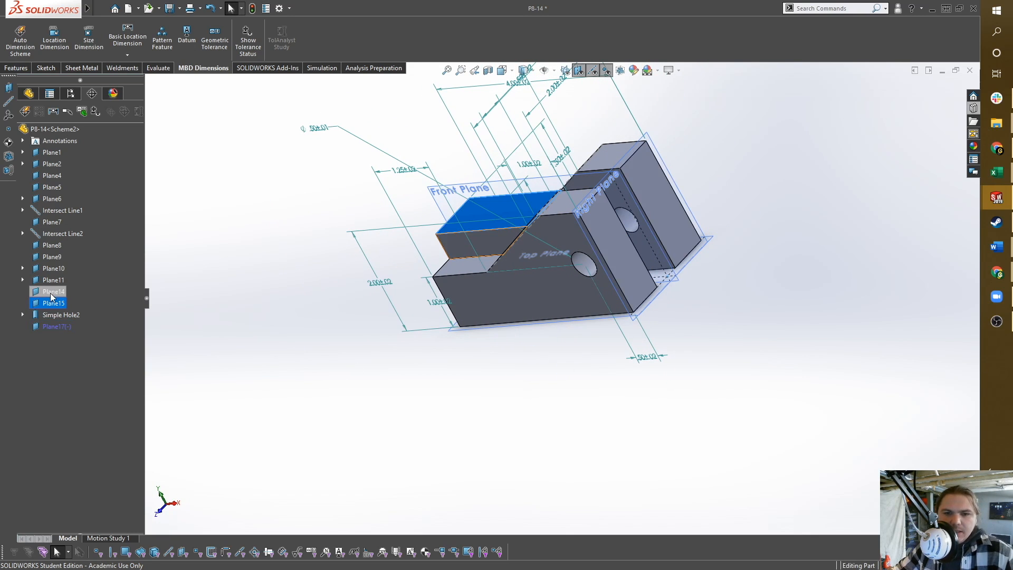
pyautogui.click(52, 269)
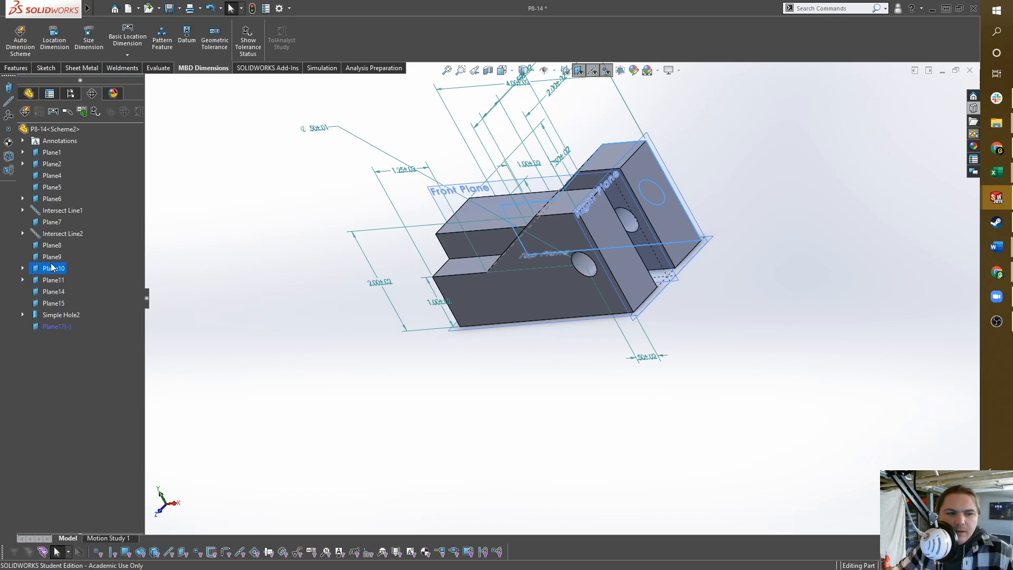
pyautogui.click(50, 255)
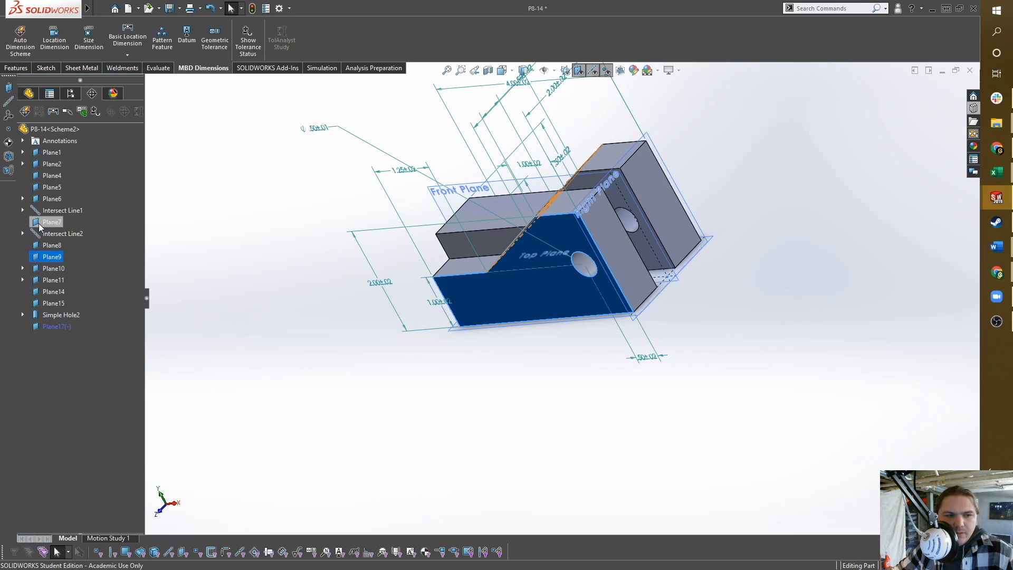
pyautogui.click(40, 222)
pyautogui.click(44, 203)
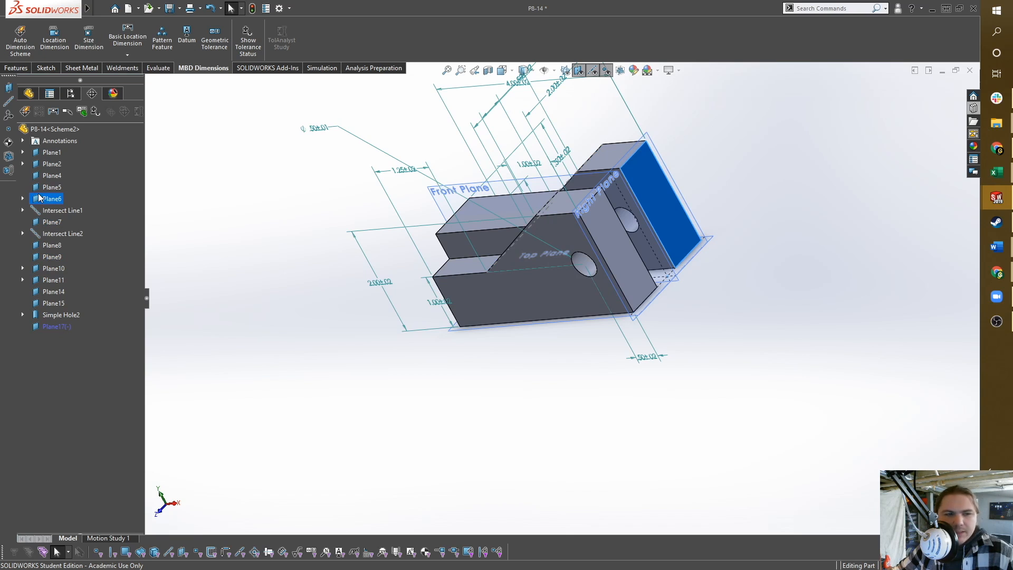
pyautogui.moveTo(510, 234); pyautogui.dragTo(482, 253, button='middle')
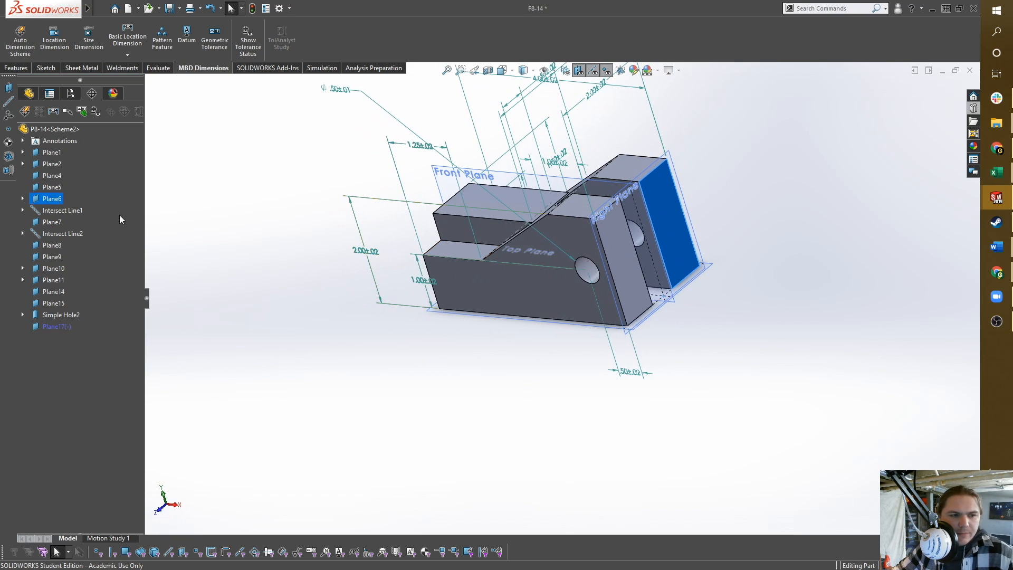
# Step: Compare the faces of Plane6 and Plane17 and check the options available for the two features together
pyautogui.rightClick(49, 198)
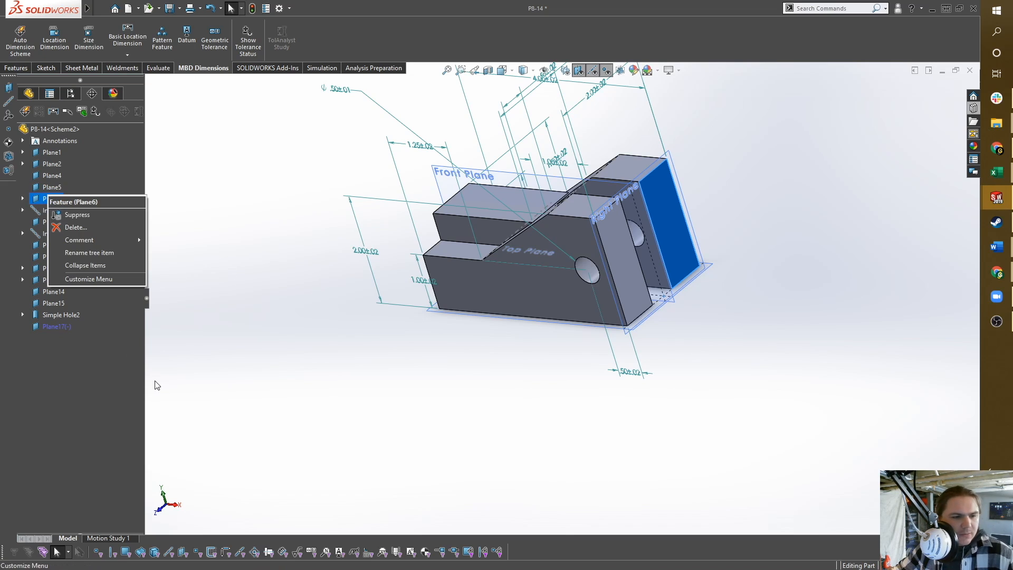
pyautogui.click(76, 345)
pyautogui.click(58, 327)
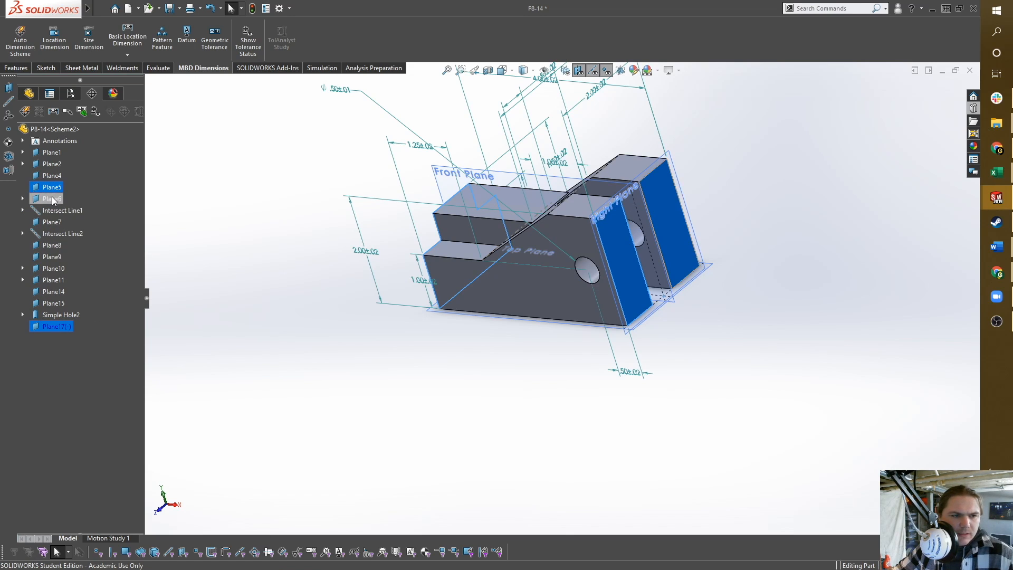
pyautogui.keyDown('ctrl'); pyautogui.click(50, 198); pyautogui.keyUp('ctrl')
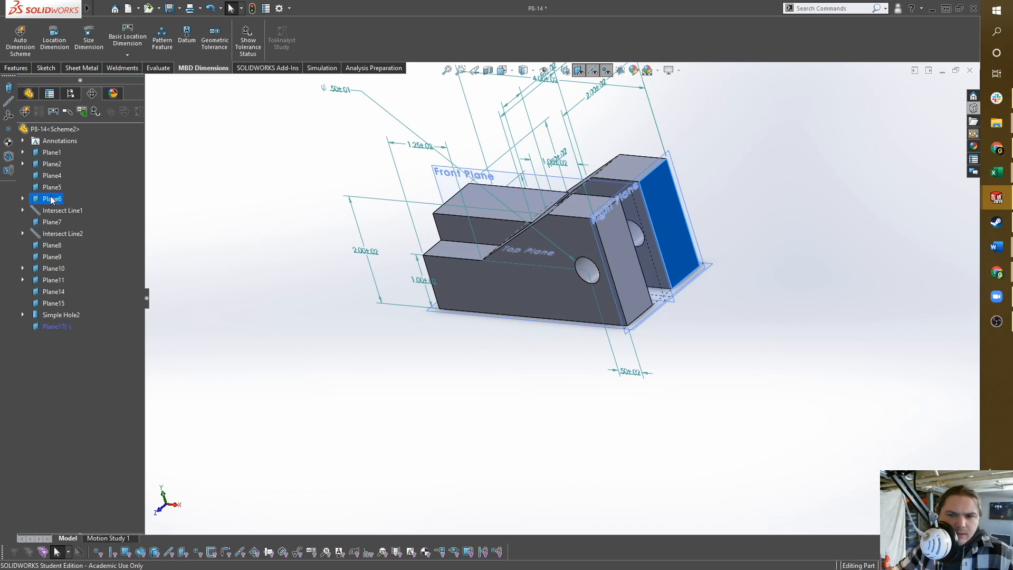
pyautogui.rightClick(54, 329)
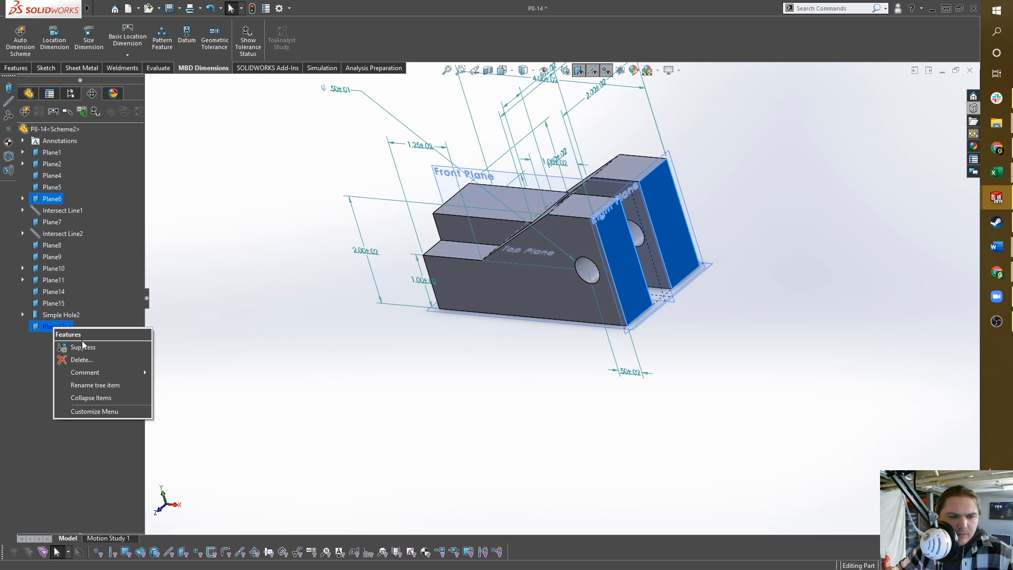
pyautogui.click(40, 327)
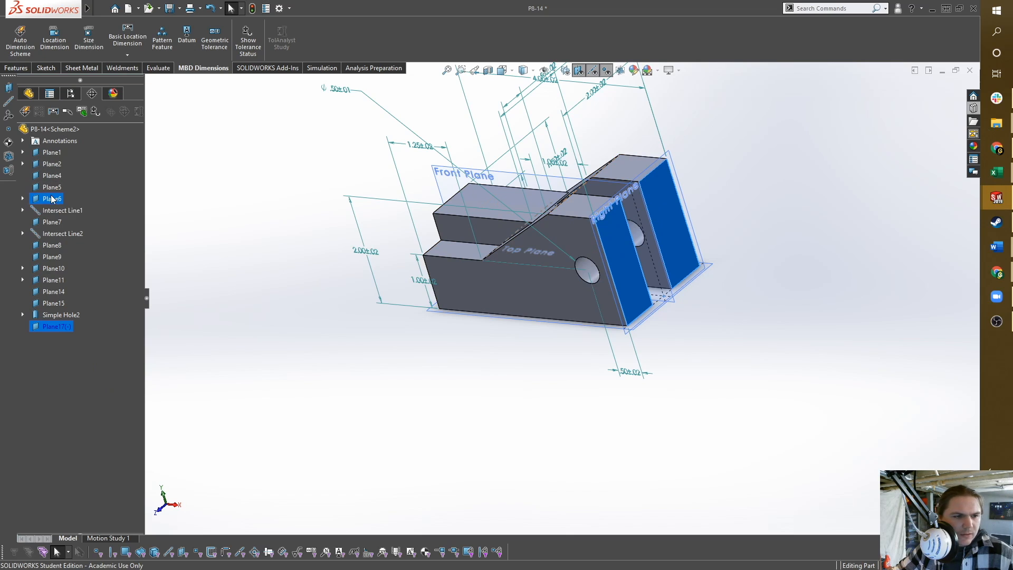
pyautogui.click(389, 357)
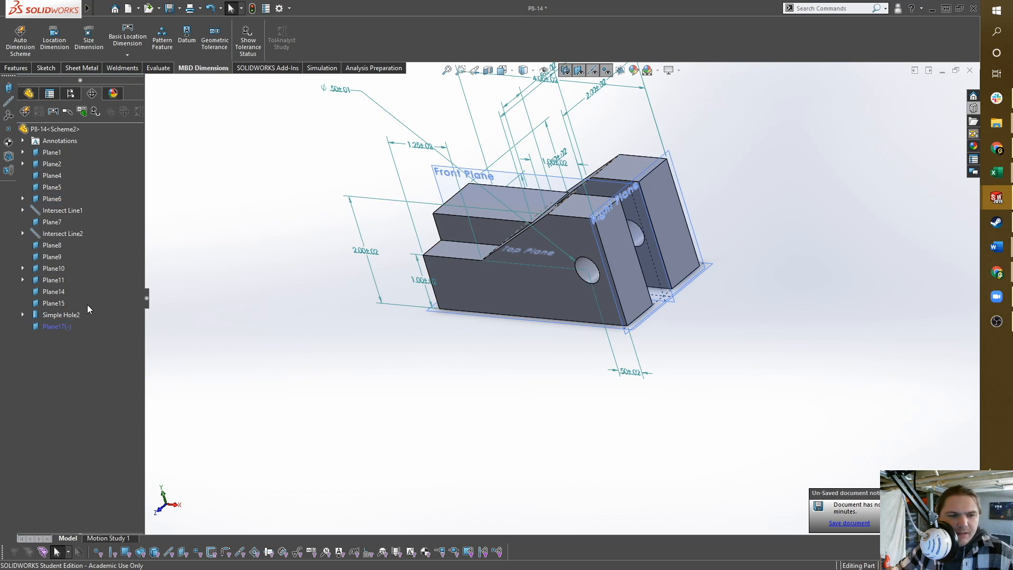
# Step: Expand Plane6 to see its dependent dimension, compare it with Plane17 again and inspect the dimensioned part from several angles
pyautogui.click(22, 198)
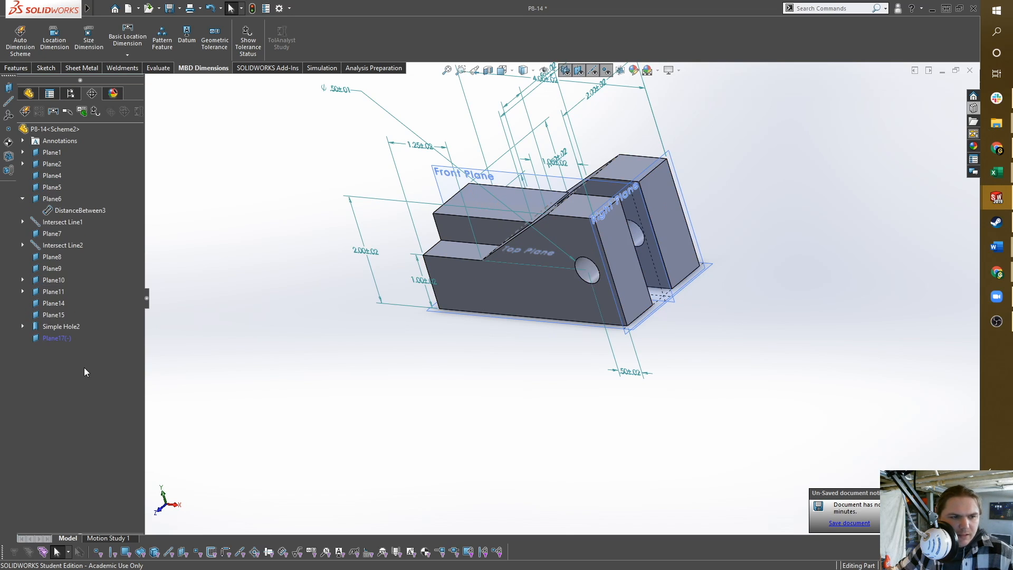
pyautogui.click(57, 338)
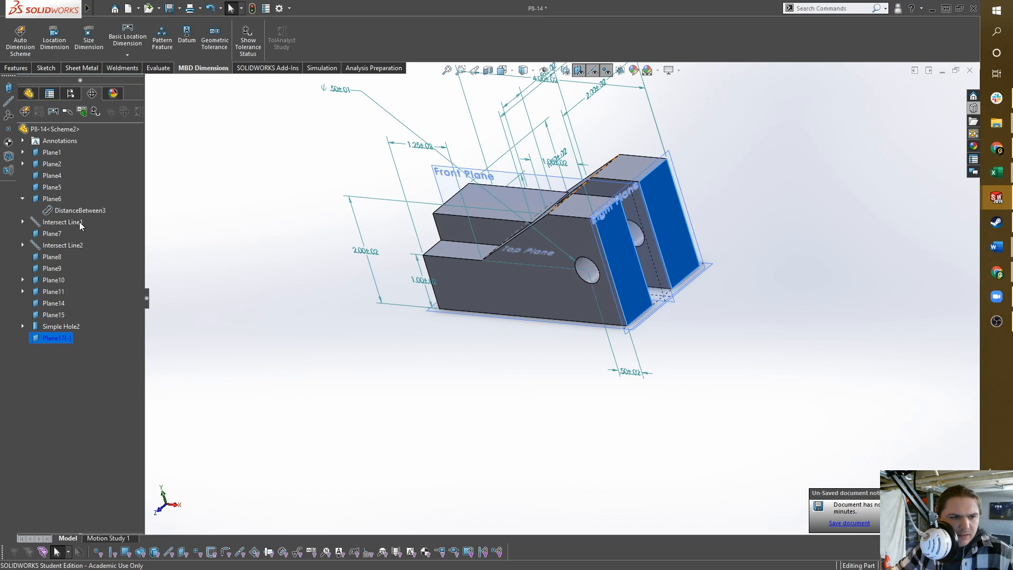
pyautogui.click(54, 199)
pyautogui.click(274, 239)
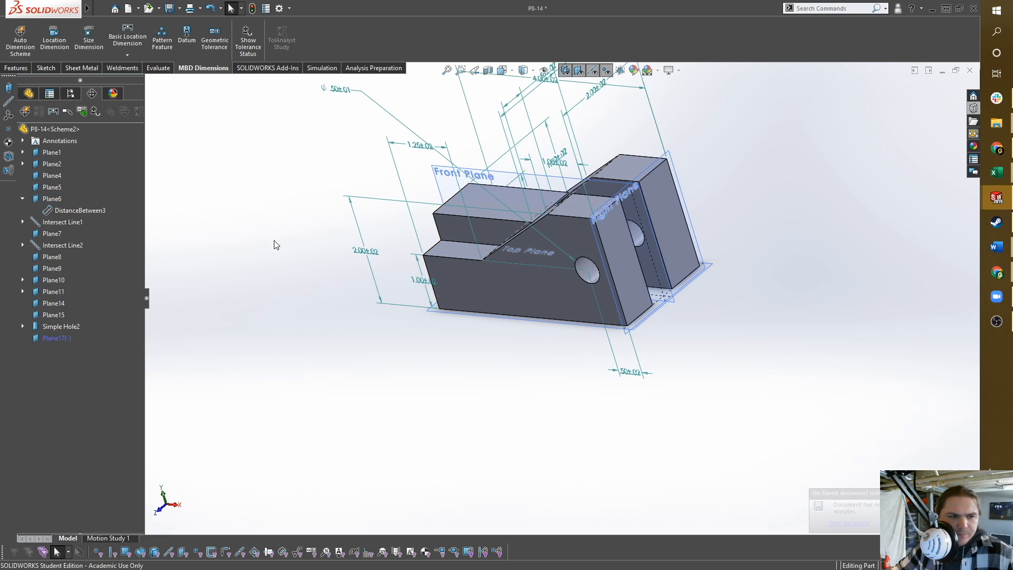
pyautogui.click(39, 204)
pyautogui.moveTo(652, 175); pyautogui.dragTo(716, 217, button='middle')
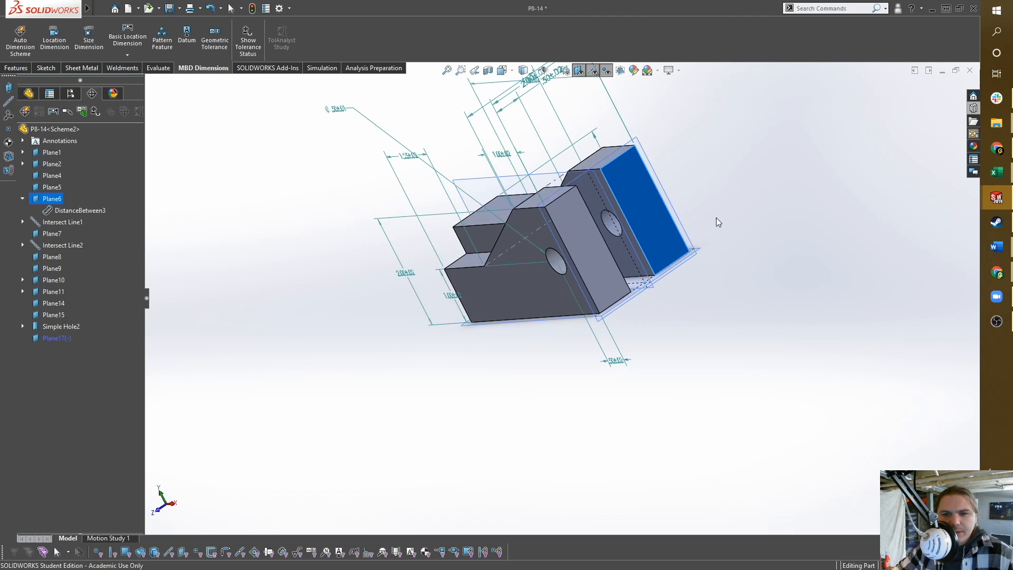
pyautogui.click(279, 193)
pyautogui.moveTo(404, 267); pyautogui.dragTo(472, 323, button='middle')
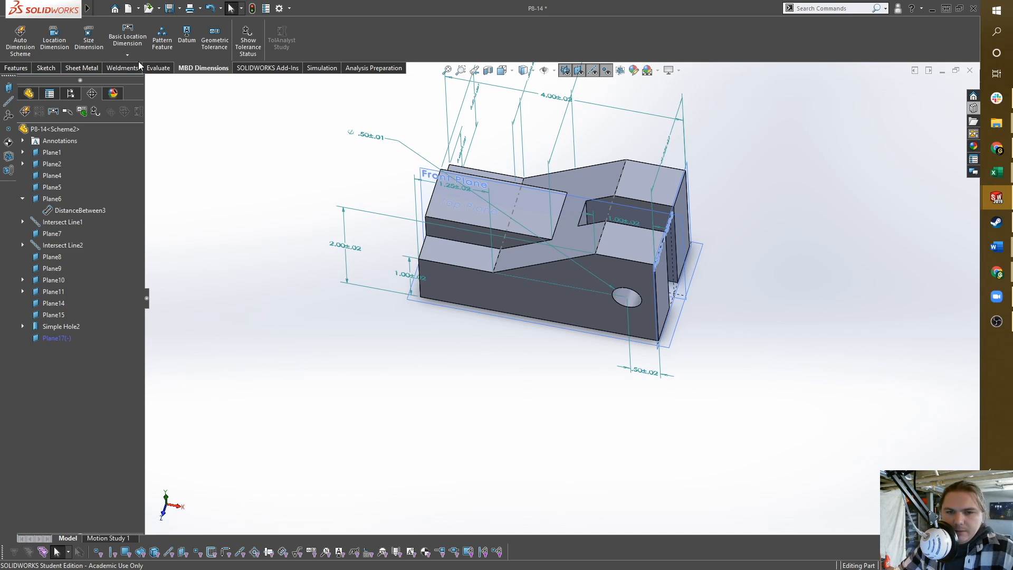
pyautogui.moveTo(369, 211); pyautogui.dragTo(485, 221, button='middle')
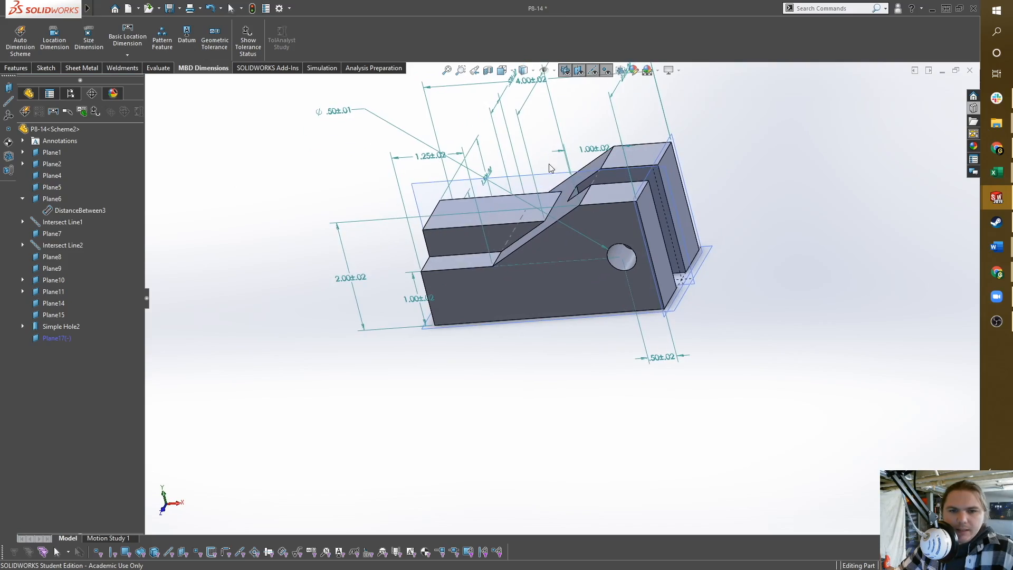